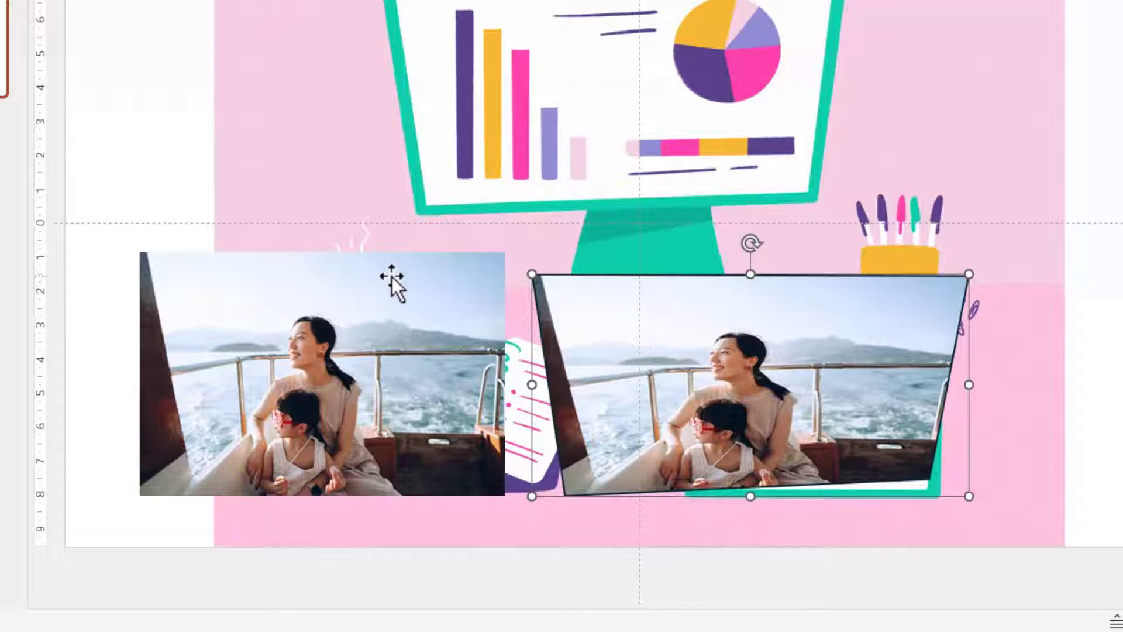
# Delete the distorted, dark-outlined copy of the boat photo and keep the rectangular original.
pyautogui.click(291, 316)
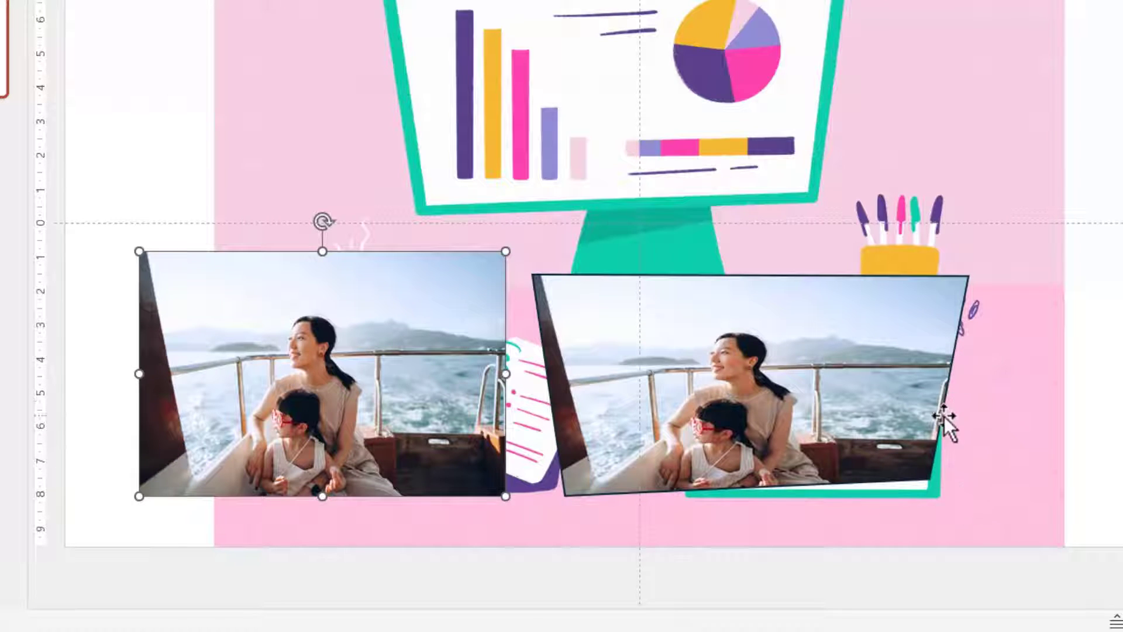
pyautogui.click(785, 393)
pyautogui.moveTo(784, 394); pyautogui.dragTo(789, 340)
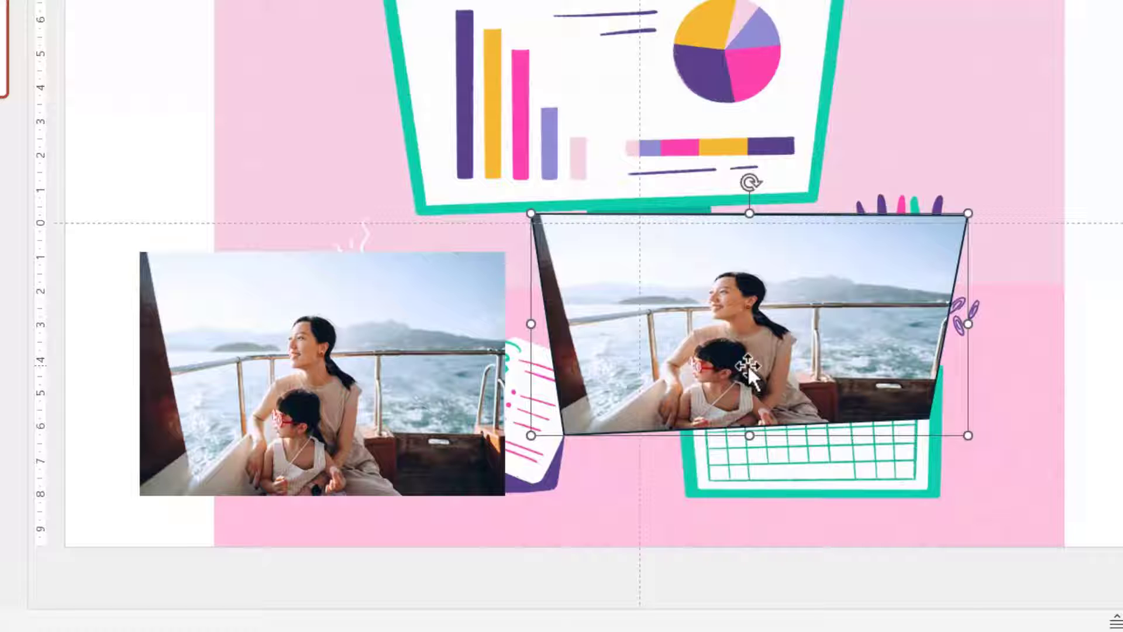
pyautogui.press('Delete')
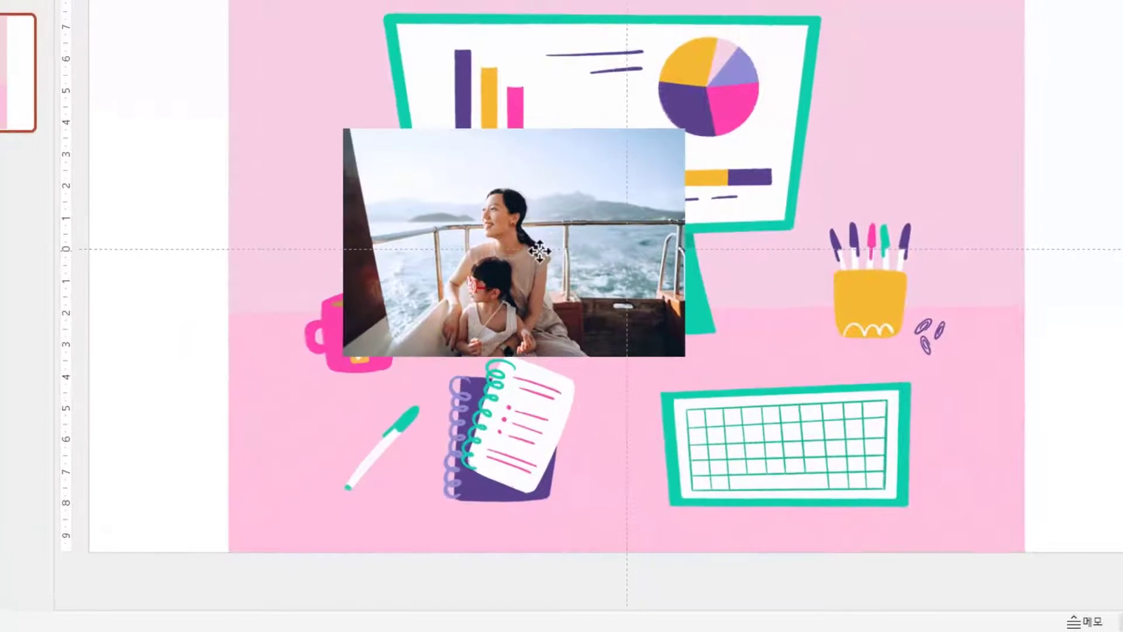
# Reposition the rectangular boat photo below the monitor so that it leaves the monitor's screen uncovered.
pyautogui.moveTo(538, 250); pyautogui.dragTo(355, 319)
pyautogui.moveTo(381, 417); pyautogui.dragTo(382, 417)
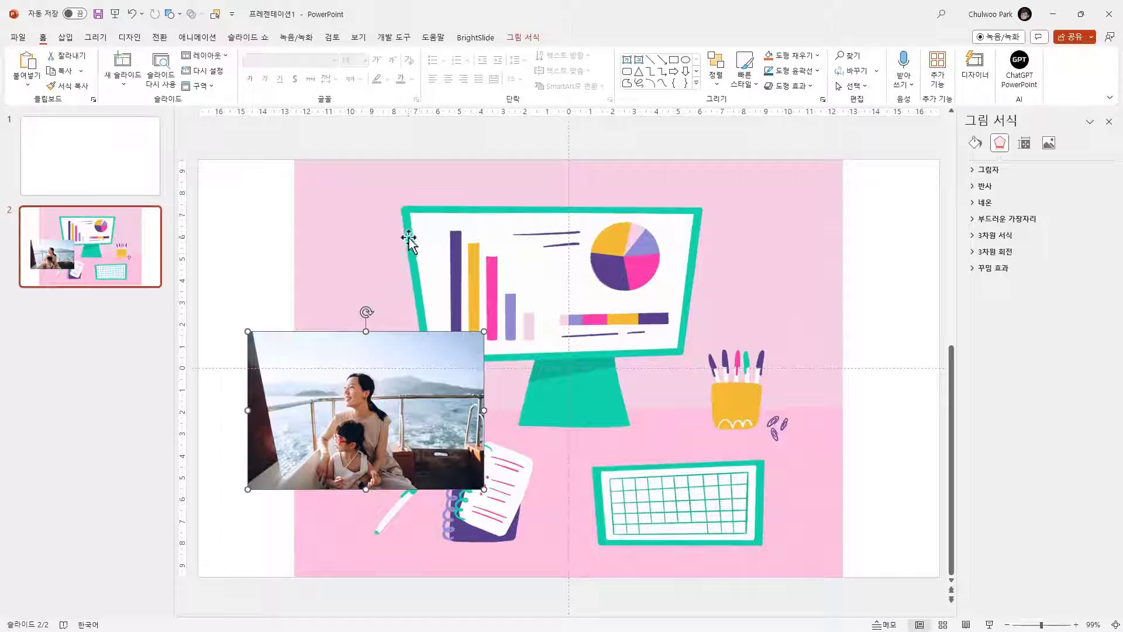
pyautogui.moveTo(414, 403); pyautogui.dragTo(414, 439)
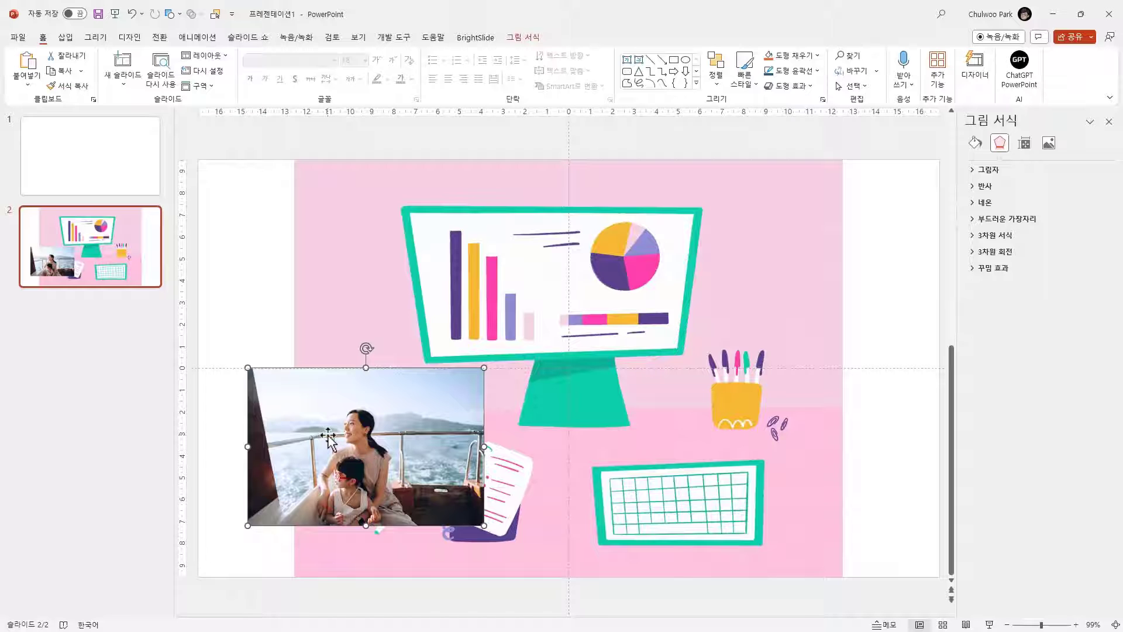
pyautogui.moveTo(339, 454); pyautogui.dragTo(344, 413)
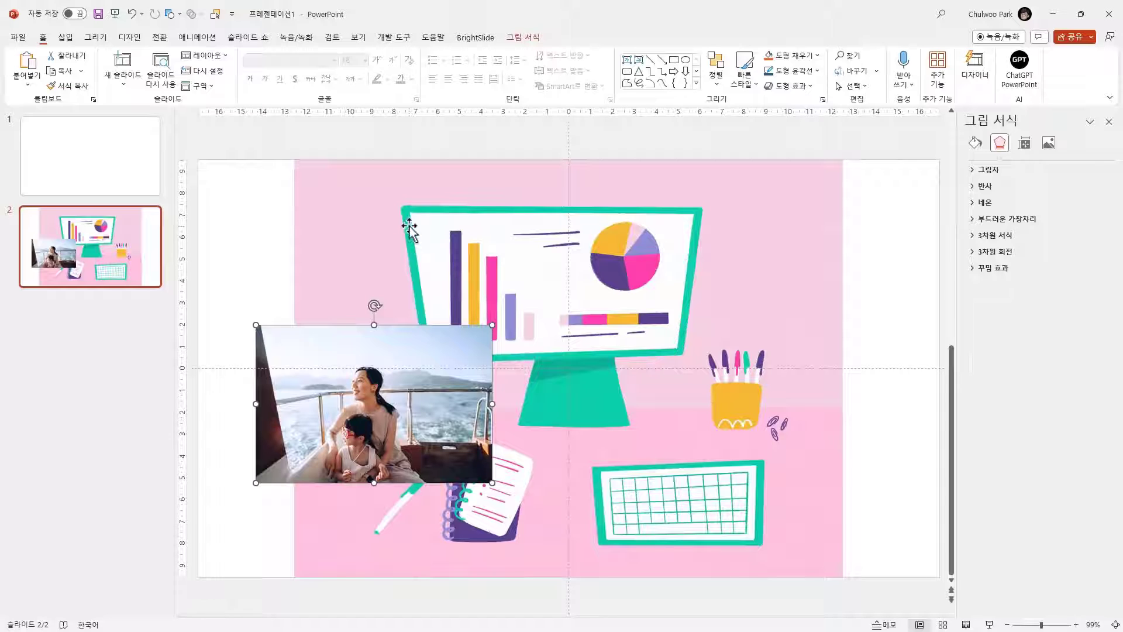
pyautogui.moveTo(381, 379); pyautogui.dragTo(373, 431)
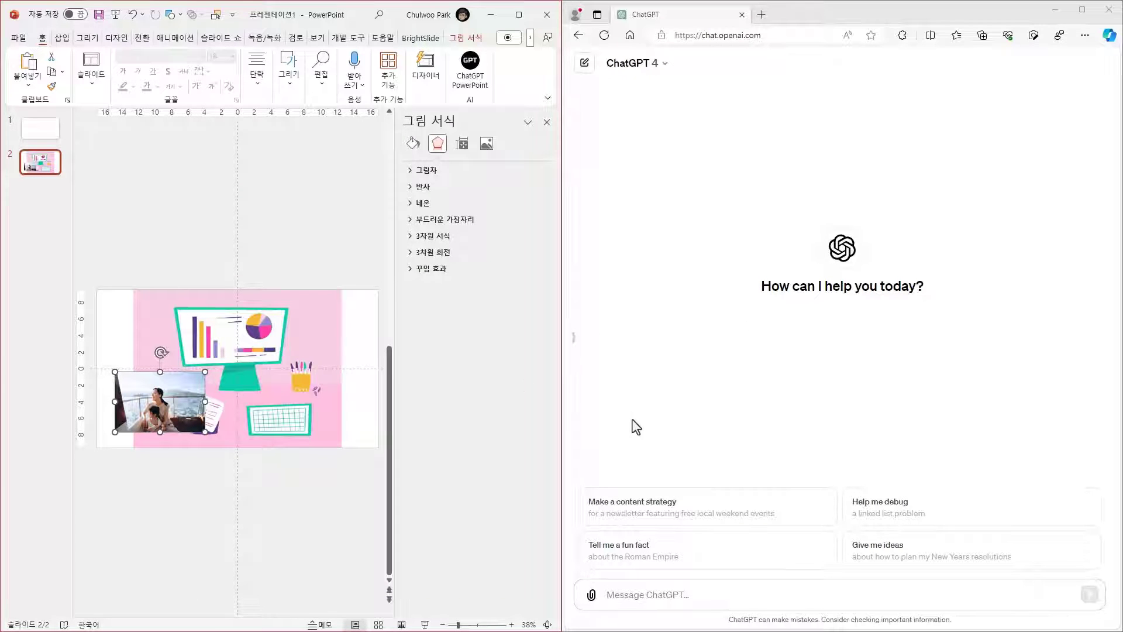
# Save the boat photo to the desktop as a JPEG picture named sample.jpg.
pyautogui.rightClick(159, 402)
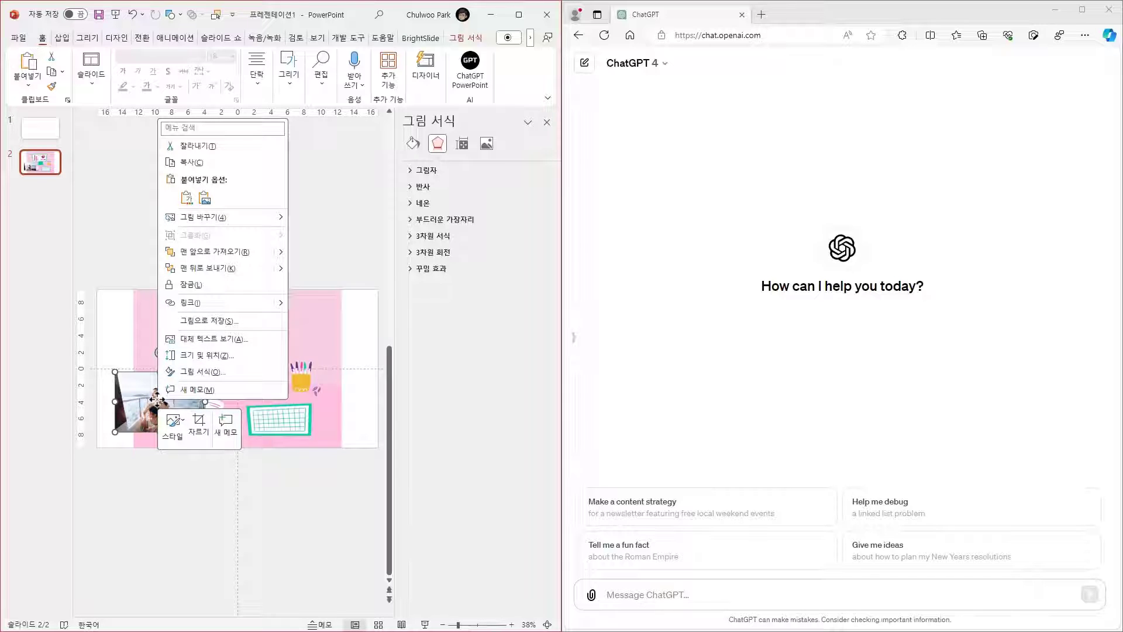
pyautogui.click(202, 322)
pyautogui.moveTo(96, 257); pyautogui.dragTo(77, 258)
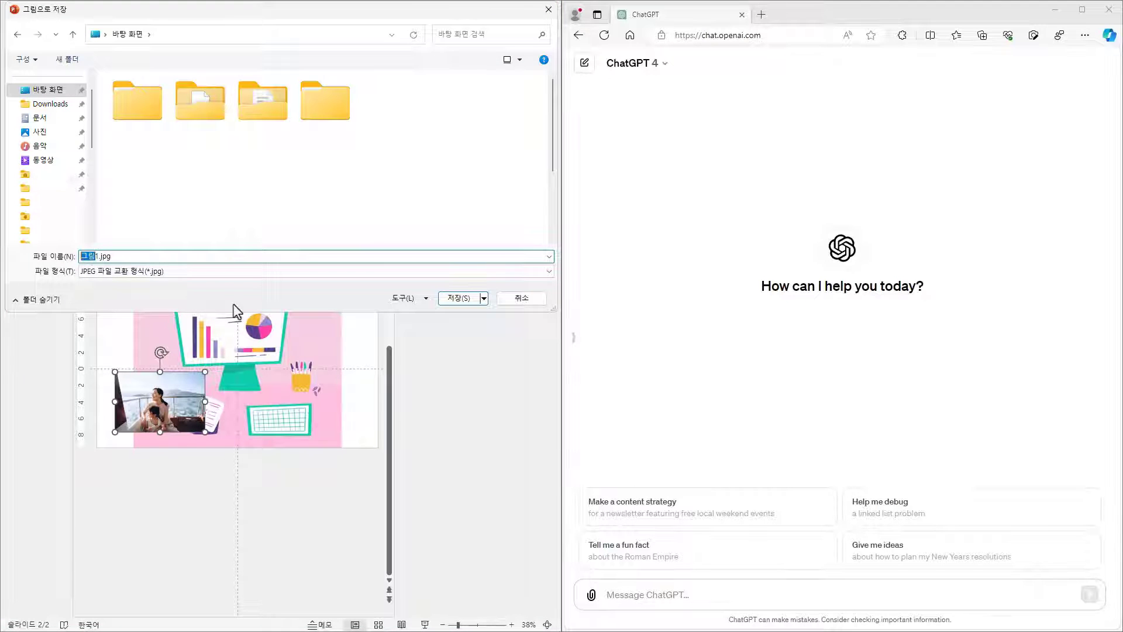
pyautogui.write('sample')
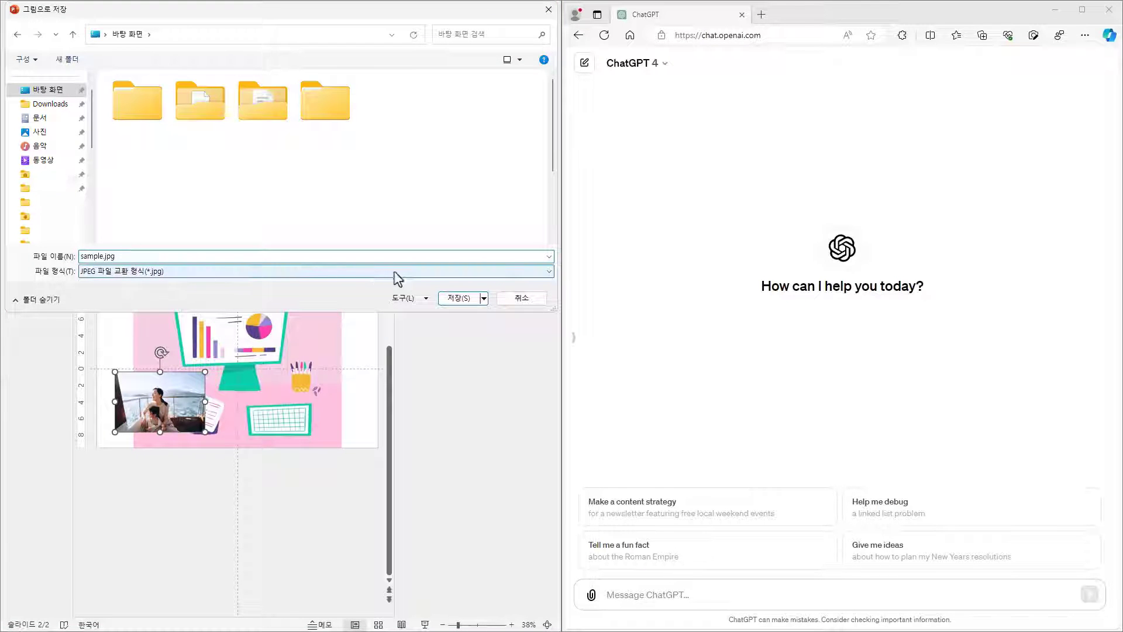
pyautogui.click(455, 299)
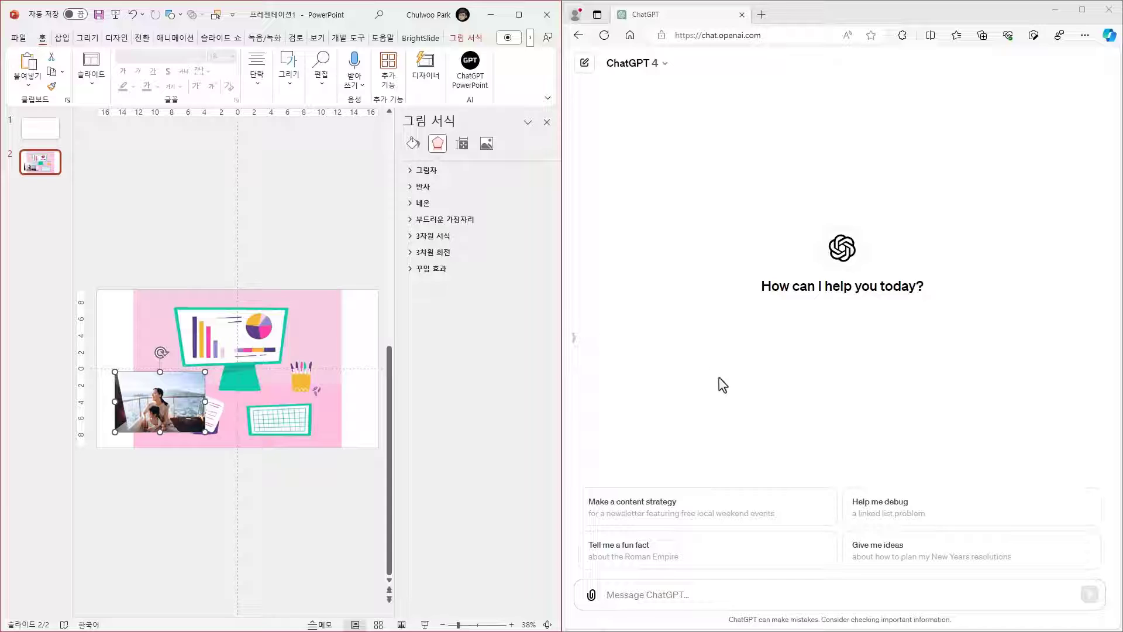
# Attach sample.jpg in ChatGPT and ask in Korean for the picture's four corner points as coordinates in pixels.
pyautogui.moveTo(701, 631); pyautogui.dragTo(724, 401)
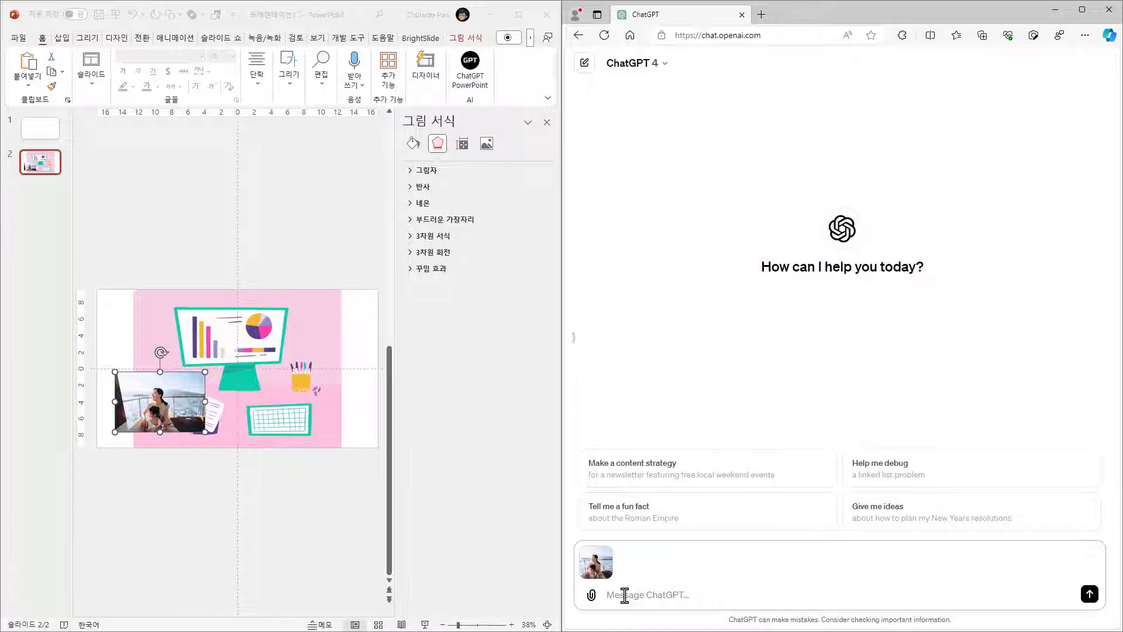
pyautogui.write('dl rmfl')
pyautogui.press('BackSpace')
pyautogui.press('BackSpace')
pyautogui.press('BackSpace')
pyautogui.press('BackSpace')
pyautogui.press('BackSpace')
pyautogui.press('BackSpace')
pyautogui.press('BackSpace')
pyautogui.write('이 그림의 꼬')
pyautogui.write('지점을 좌표 형태로 알렺')
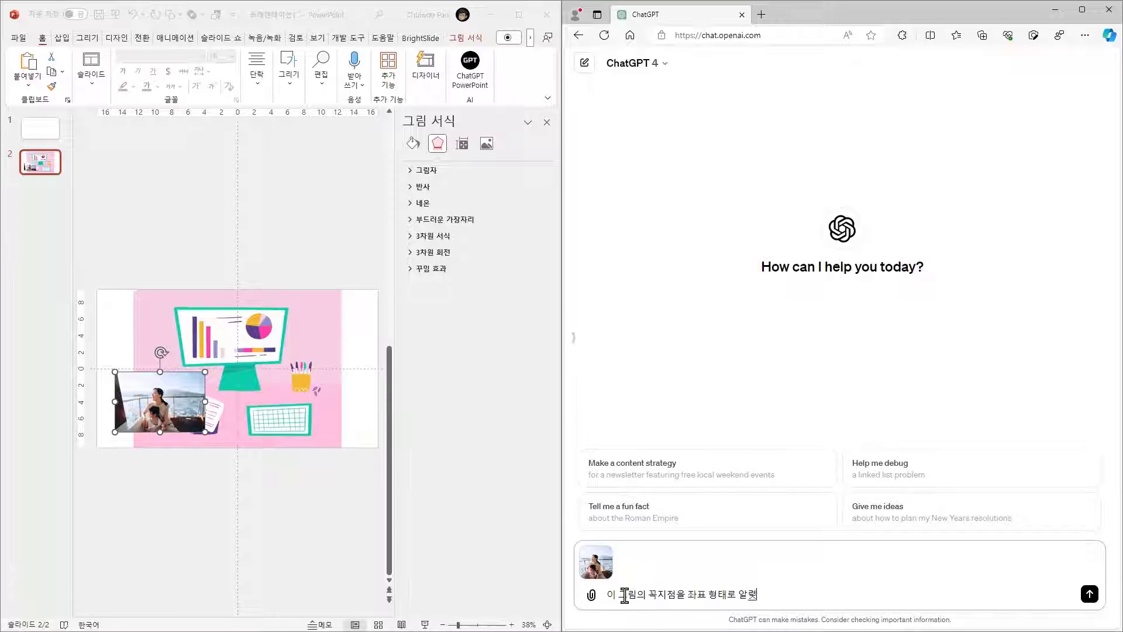
pyautogui.write('ㄹ로')
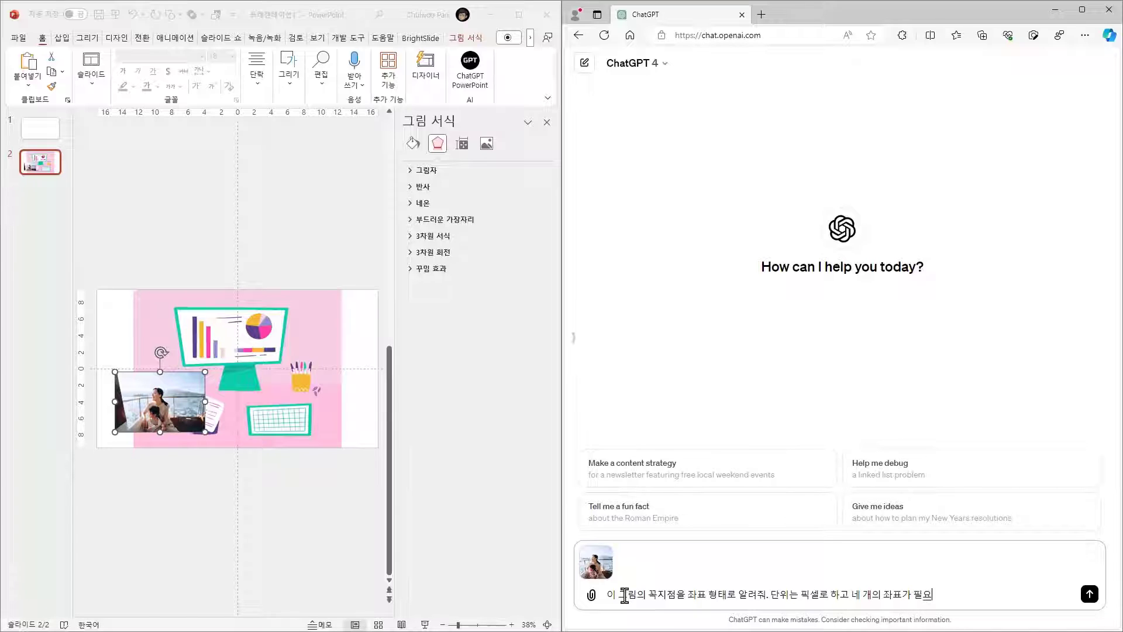
pyautogui.press('Return')
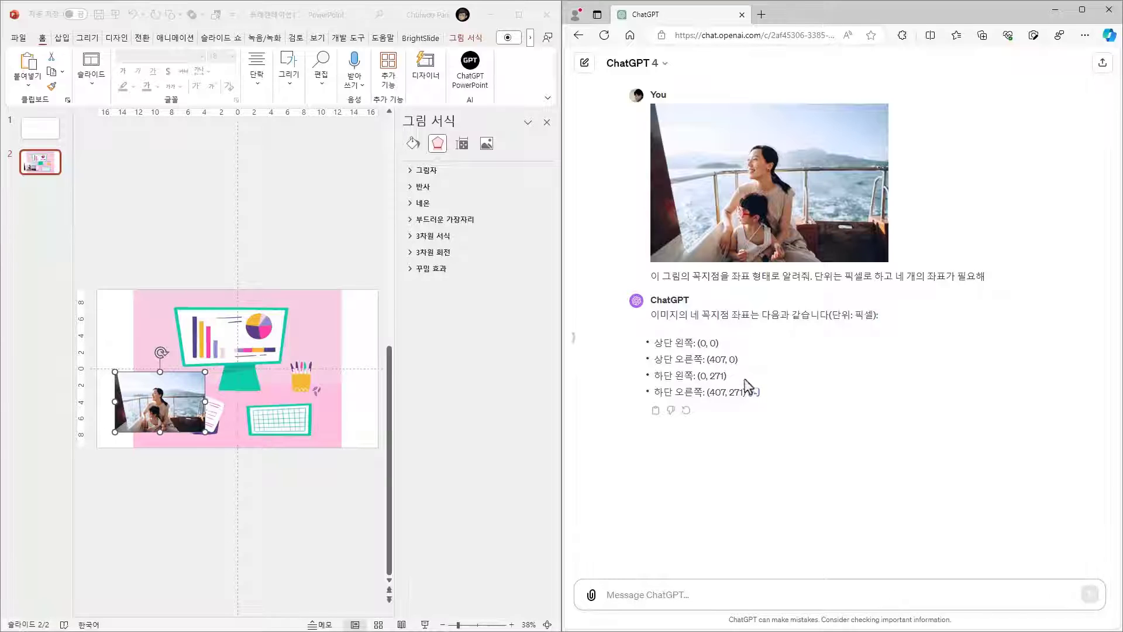
# Examine the Python analysis behind ChatGPT's coordinate answer and the photo's height and width in PowerPoint.
pyautogui.click(753, 393)
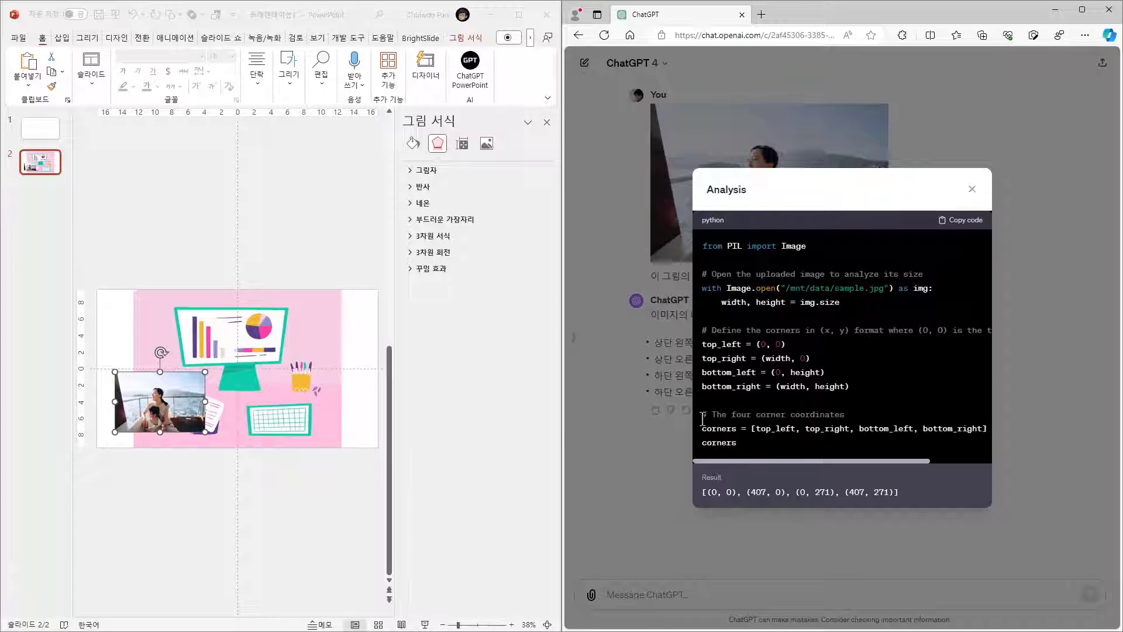
pyautogui.click(626, 478)
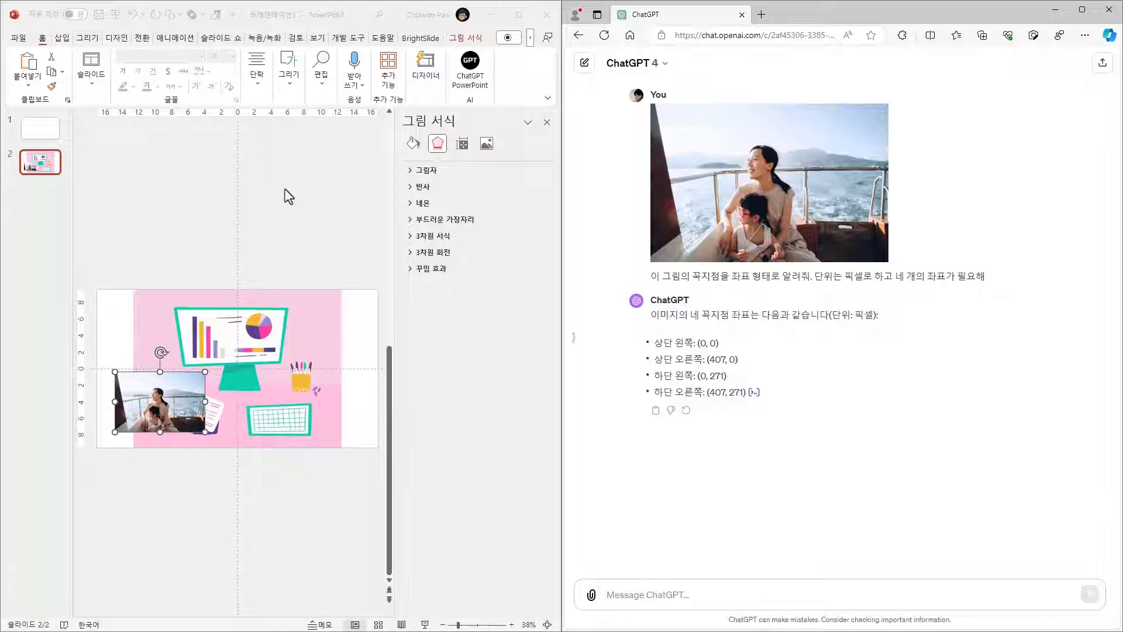
pyautogui.click(468, 41)
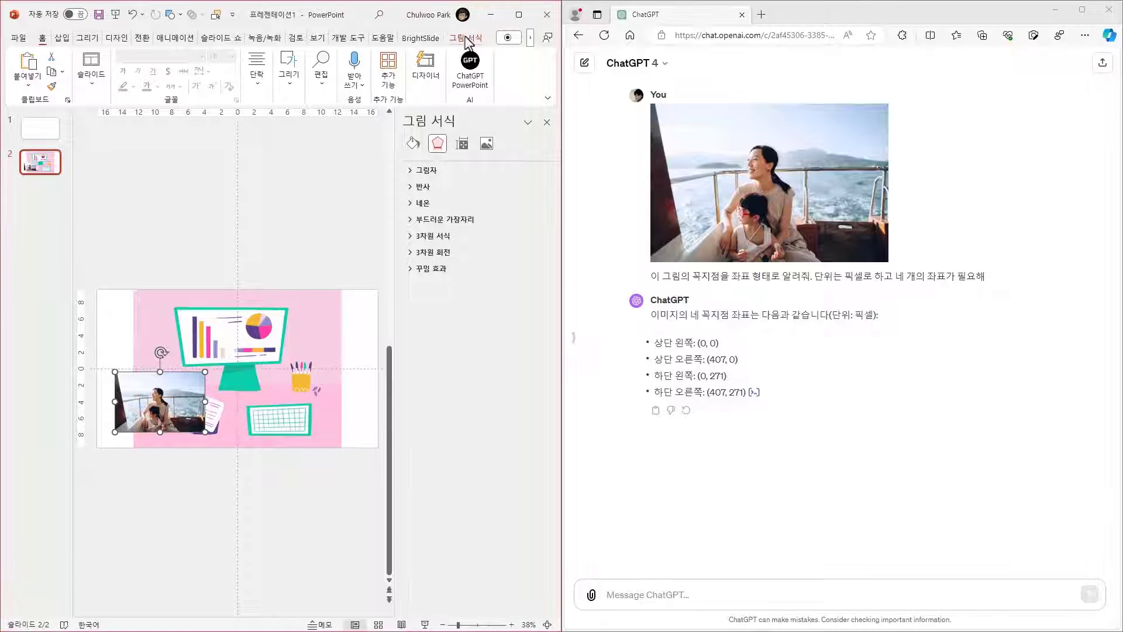
pyautogui.click(467, 40)
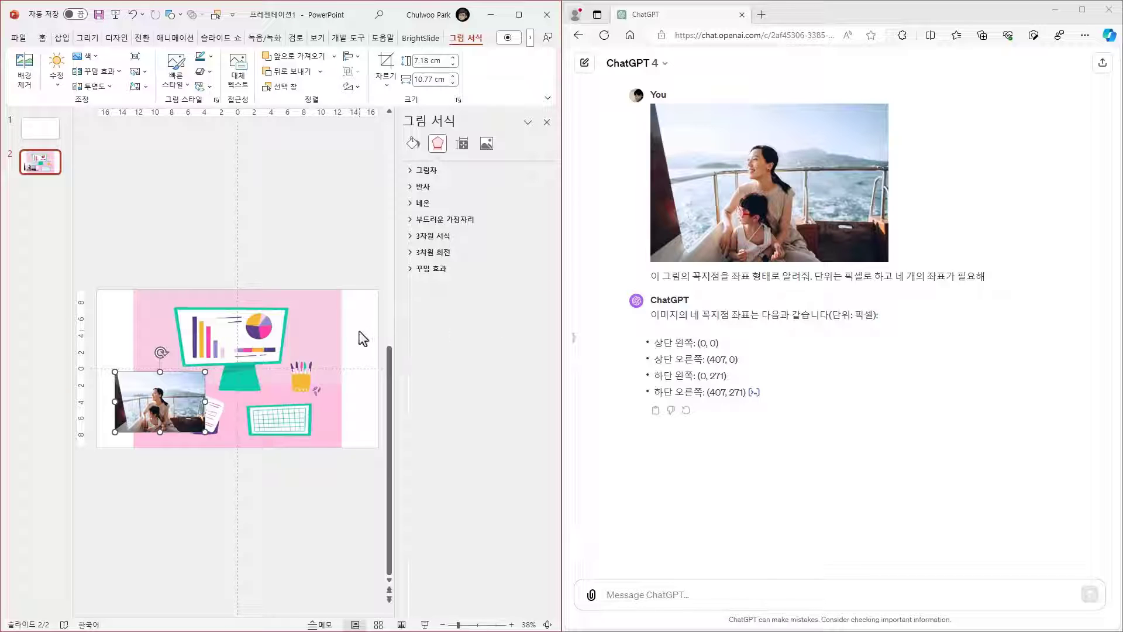
# Maximize PowerPoint and draw a rectangle about 7.1 cm high and 12.18 cm wide over the monitor illustration.
pyautogui.click(547, 123)
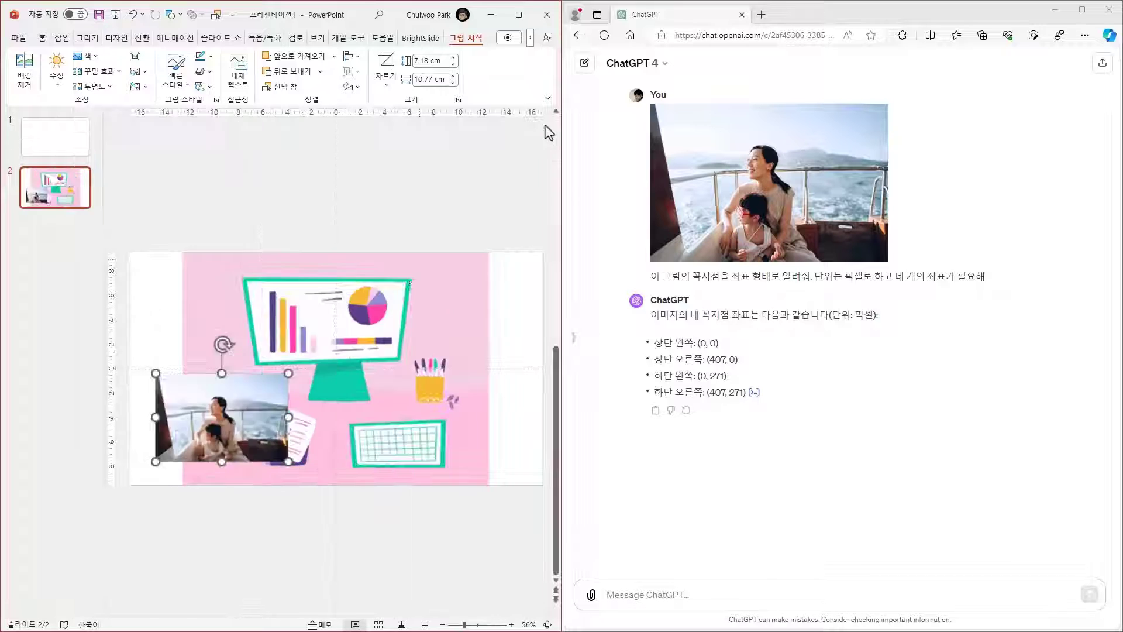
pyautogui.click(518, 14)
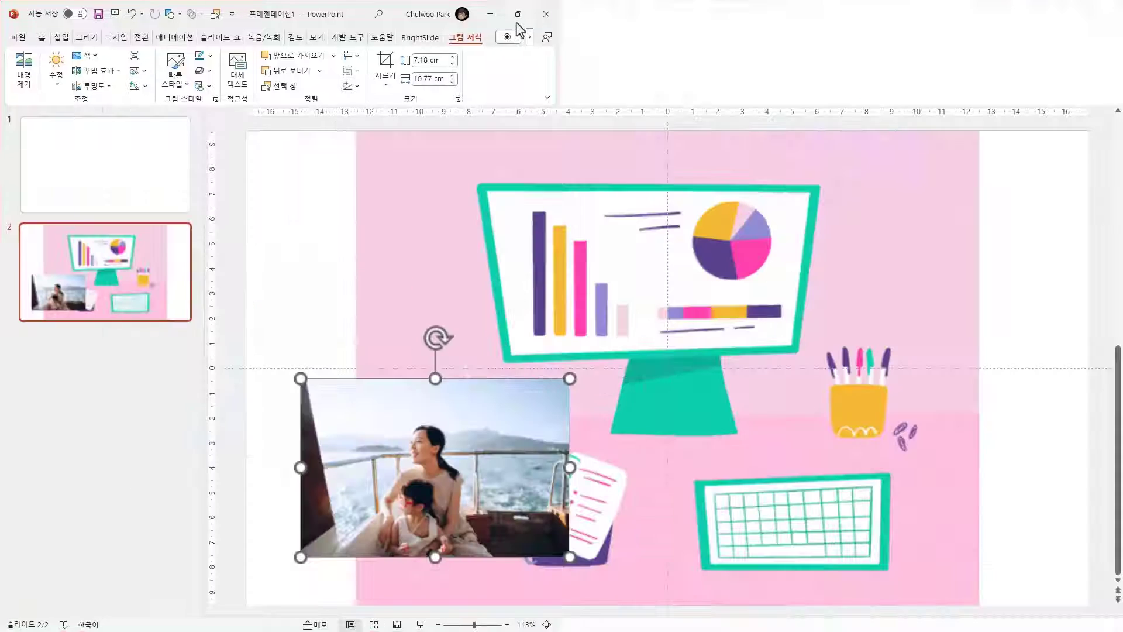
pyautogui.click(181, 14)
pyautogui.click(243, 70)
pyautogui.moveTo(423, 239); pyautogui.dragTo(725, 415)
pyautogui.moveTo(478, 285)
pyautogui.mouseDown()
pyautogui.moveTo(689, 333)
pyautogui.moveTo(672, 293)
pyautogui.mouseUp()
# Edit the rectangle's points so its four corners match the inner corners of the monitor's screen.
pyautogui.rightClick(670, 289)
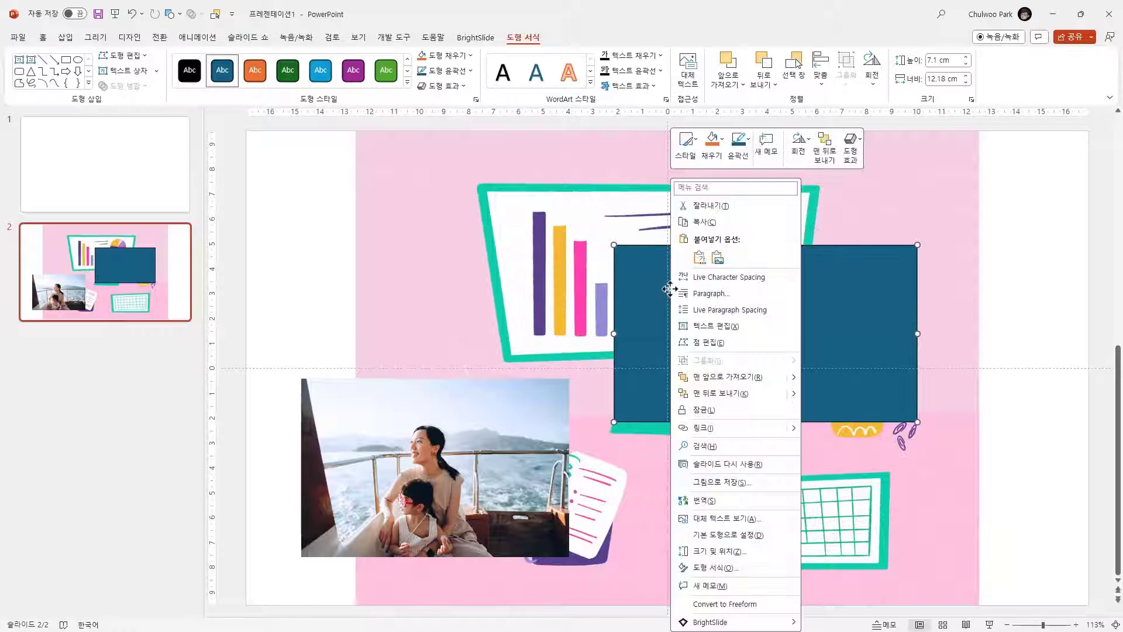
pyautogui.click(720, 342)
pyautogui.moveTo(614, 245); pyautogui.dragTo(487, 193)
pyautogui.moveTo(614, 421); pyautogui.dragTo(512, 355)
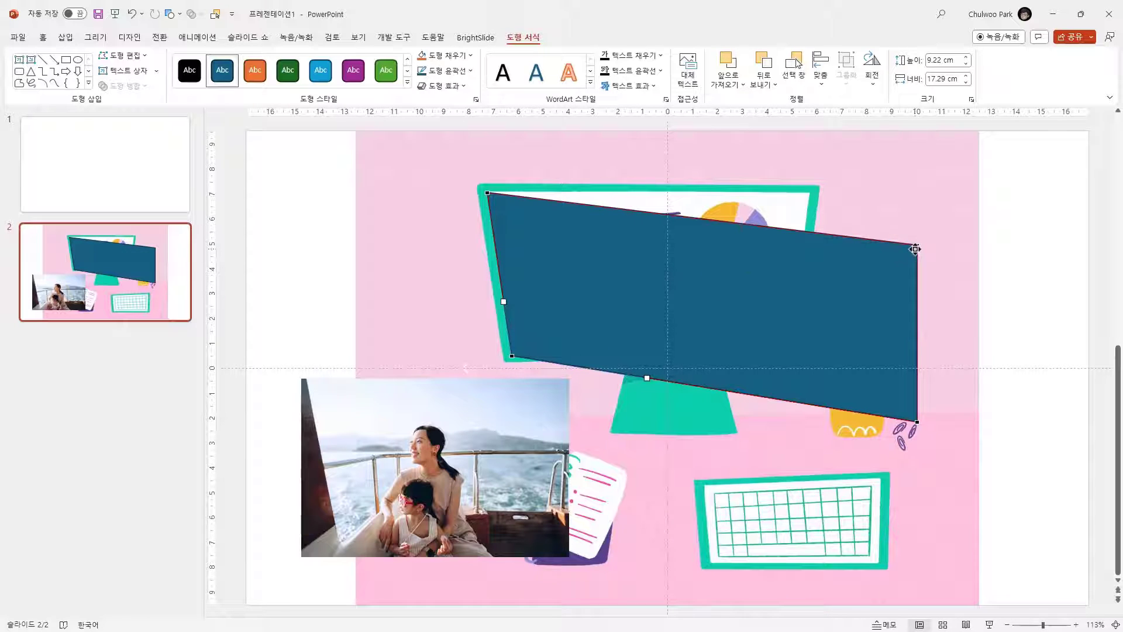
pyautogui.moveTo(917, 246); pyautogui.dragTo(809, 192)
pyautogui.moveTo(915, 420); pyautogui.dragTo(790, 345)
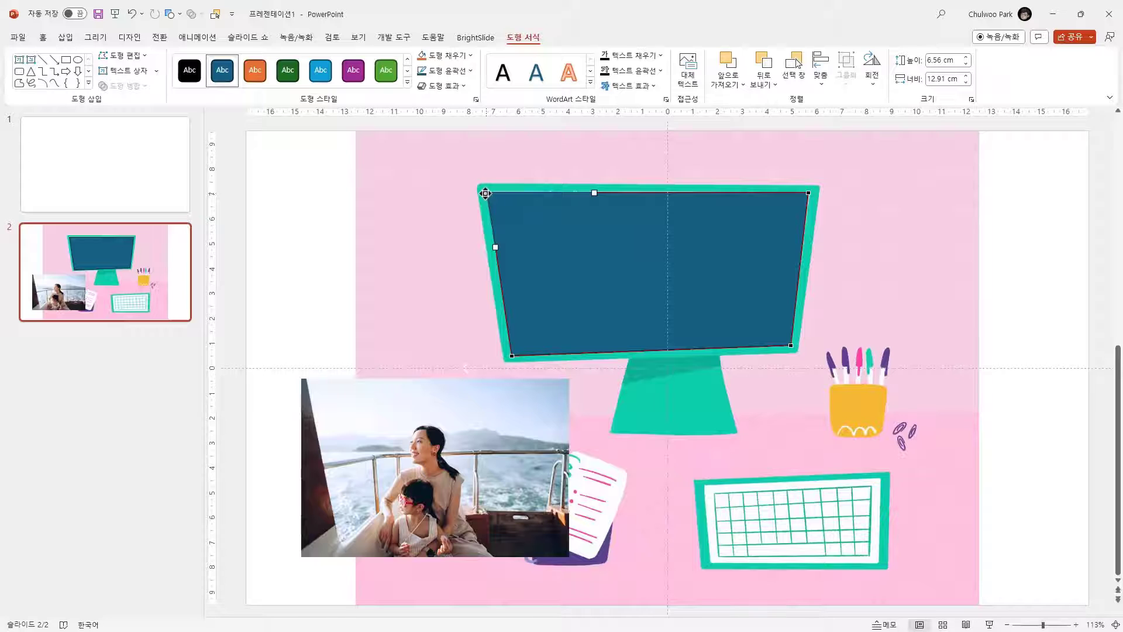
pyautogui.click(644, 264)
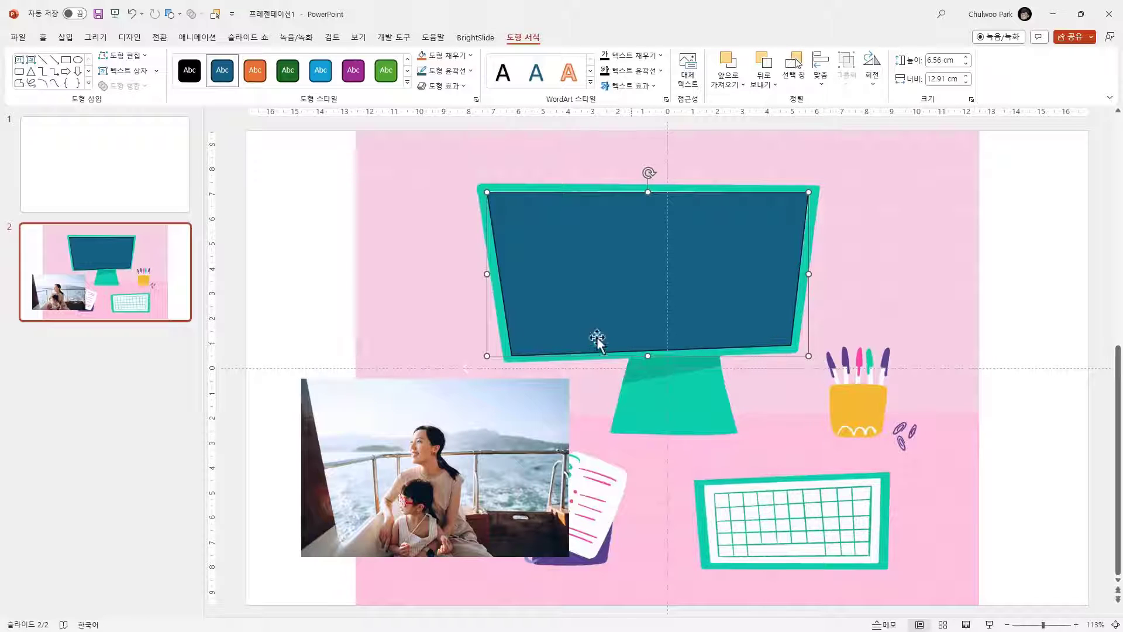
# Add a blank slide after slide 2 and paste a copy of the screen-shaped quadrilateral onto it.
pyautogui.click(117, 277)
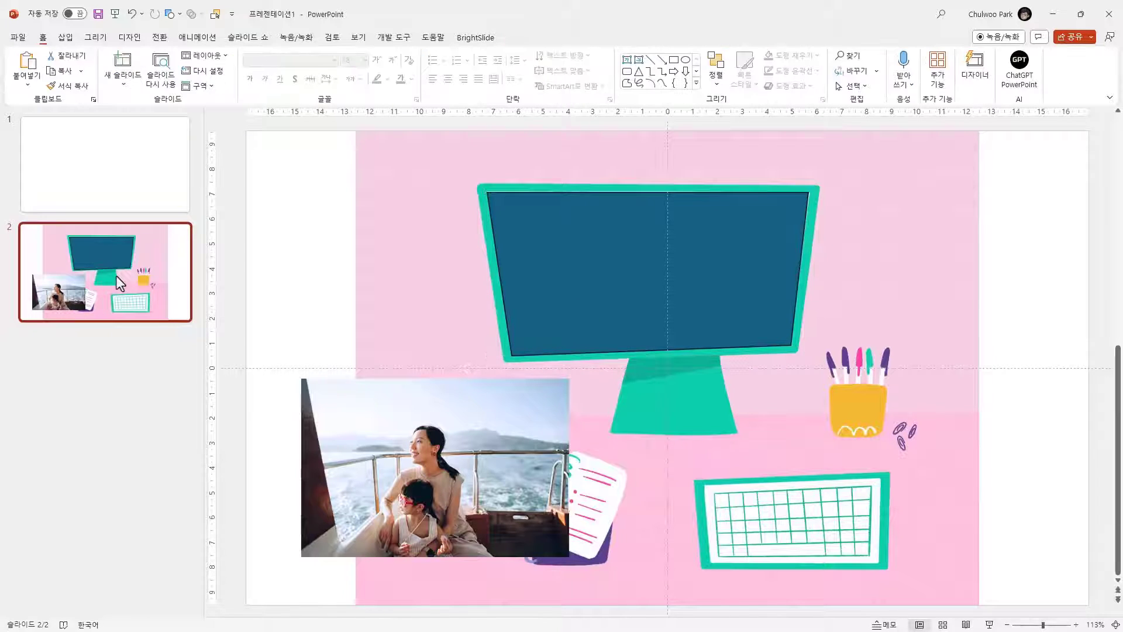
pyautogui.press('Return')
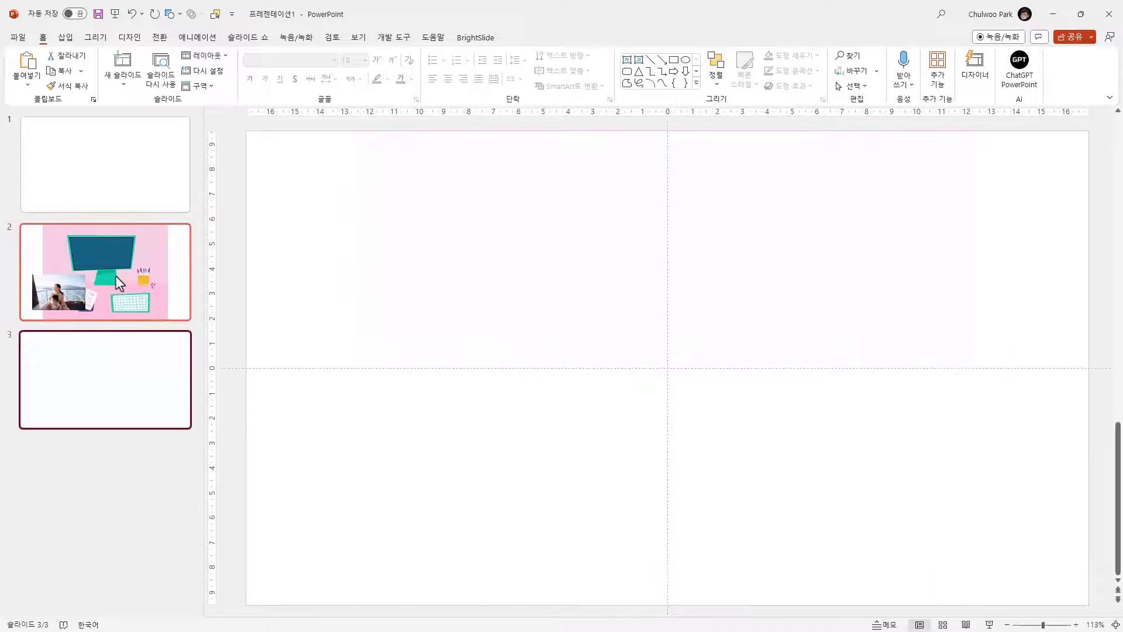
pyautogui.click(152, 260)
pyautogui.click(625, 272)
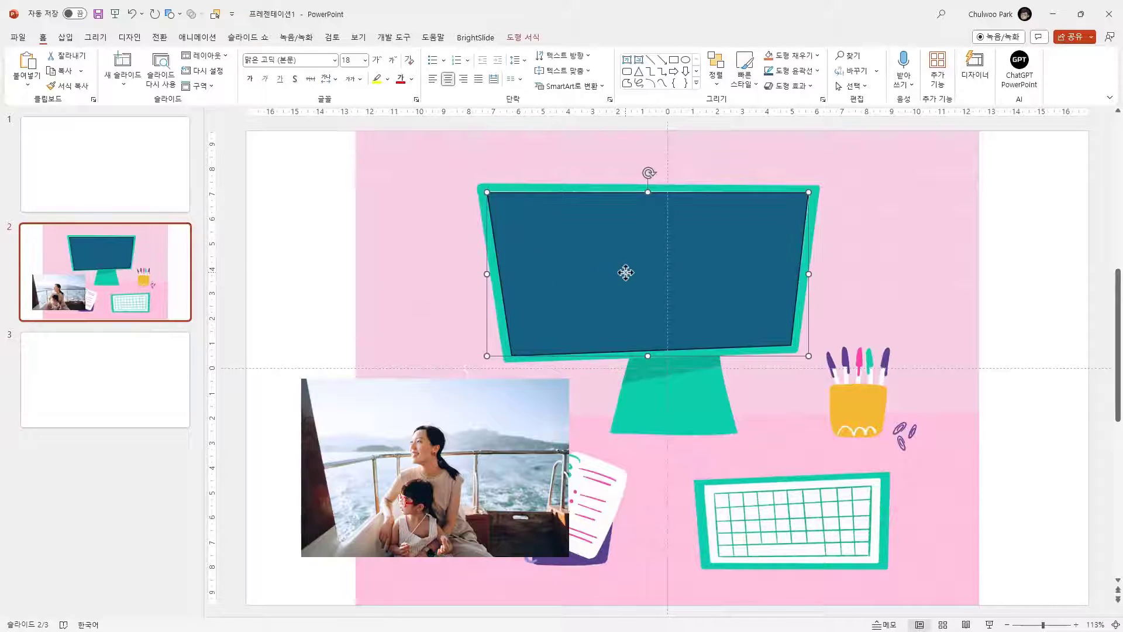
pyautogui.click(115, 381)
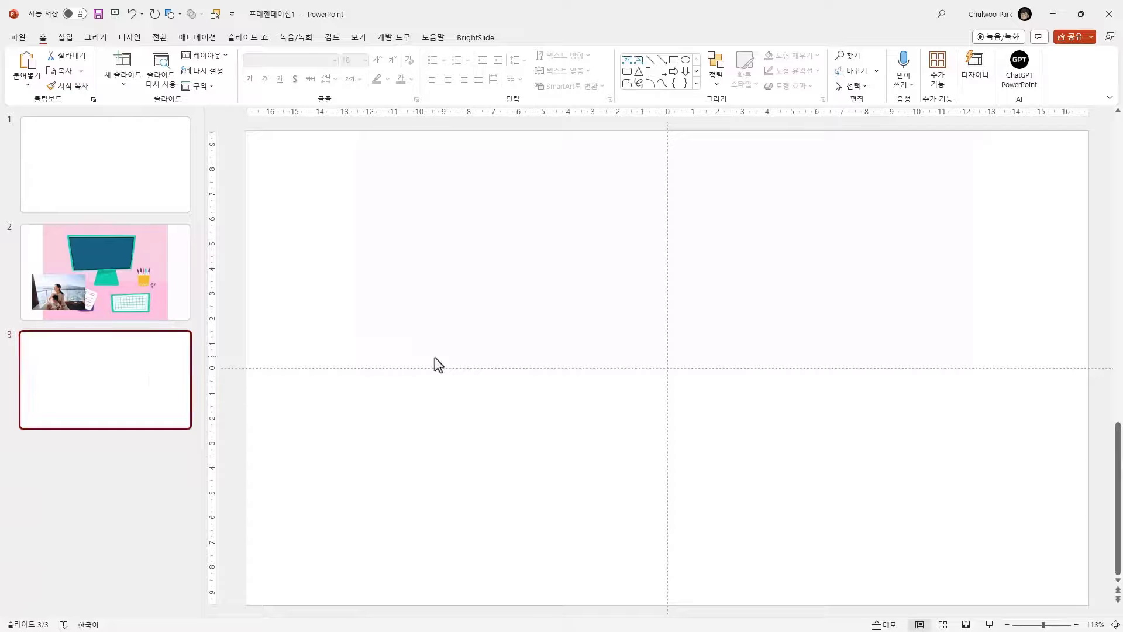
pyautogui.hotkey('ctrl', 'v')
pyautogui.click(414, 386)
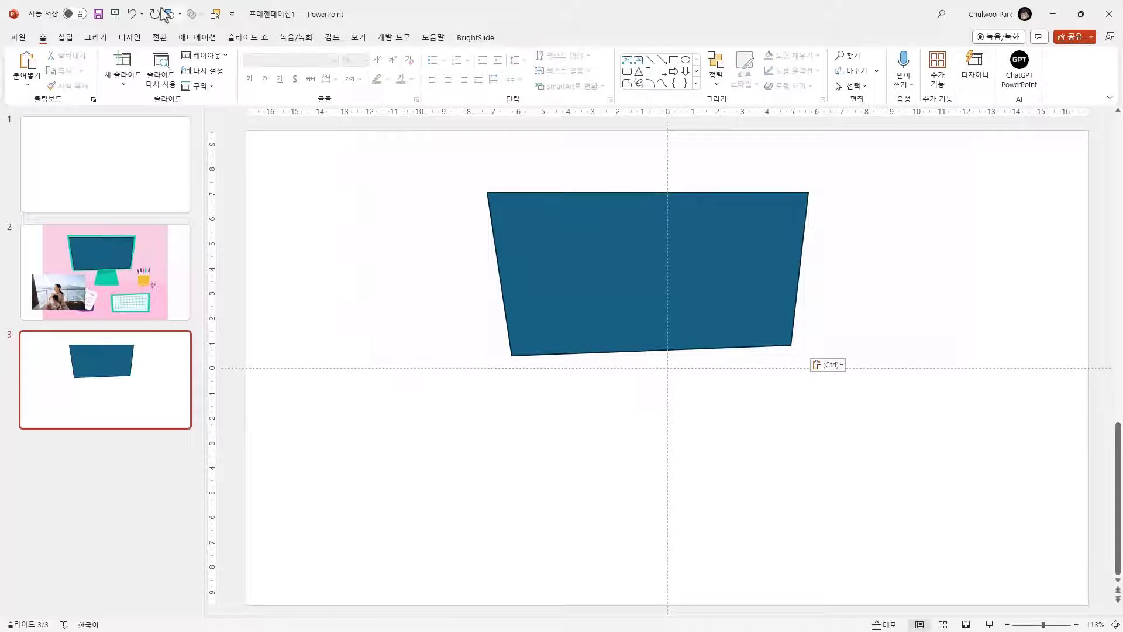
# Draw a rectangle over the pasted quadrilateral, about 12.91 cm wide, and fit its edges to the quadrilateral's outer bounds.
pyautogui.hotkey('ctrl', 'v')
pyautogui.moveTo(444, 294); pyautogui.dragTo(582, 276)
pyautogui.moveTo(747, 281); pyautogui.dragTo(809, 281)
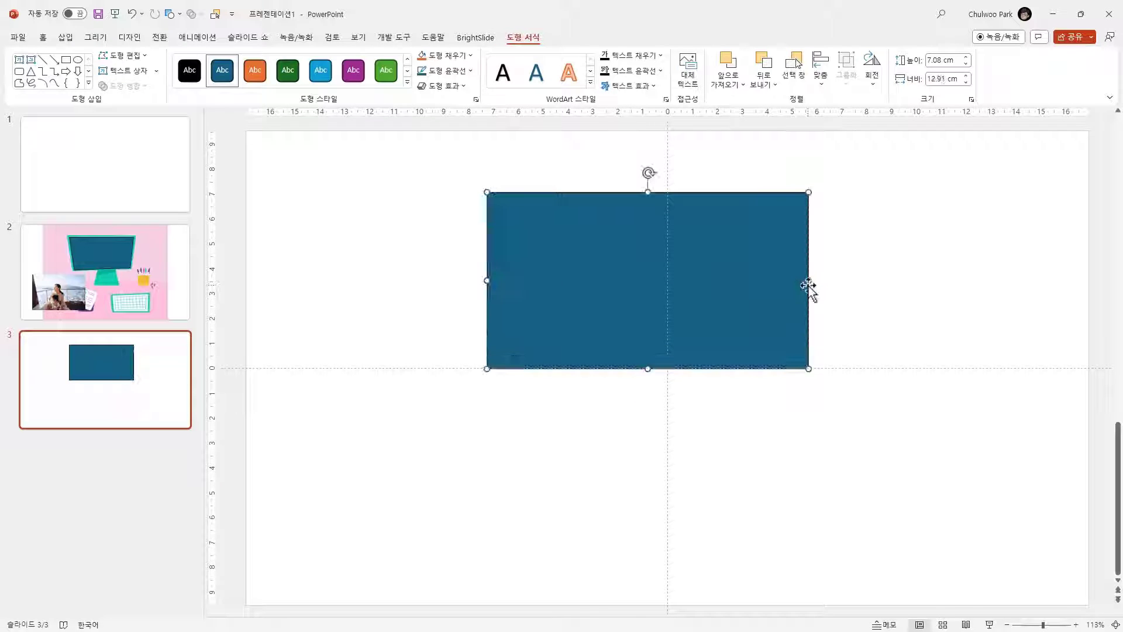
pyautogui.moveTo(647, 368)
pyautogui.mouseDown()
pyautogui.moveTo(641, 306)
pyautogui.moveTo(636, 355)
pyautogui.mouseUp()
pyautogui.click(391, 321)
# Split the overlapping rectangle and quadrilateral into separate pieces with the Fragment merge operation.
pyautogui.moveTo(406, 173); pyautogui.dragTo(944, 404)
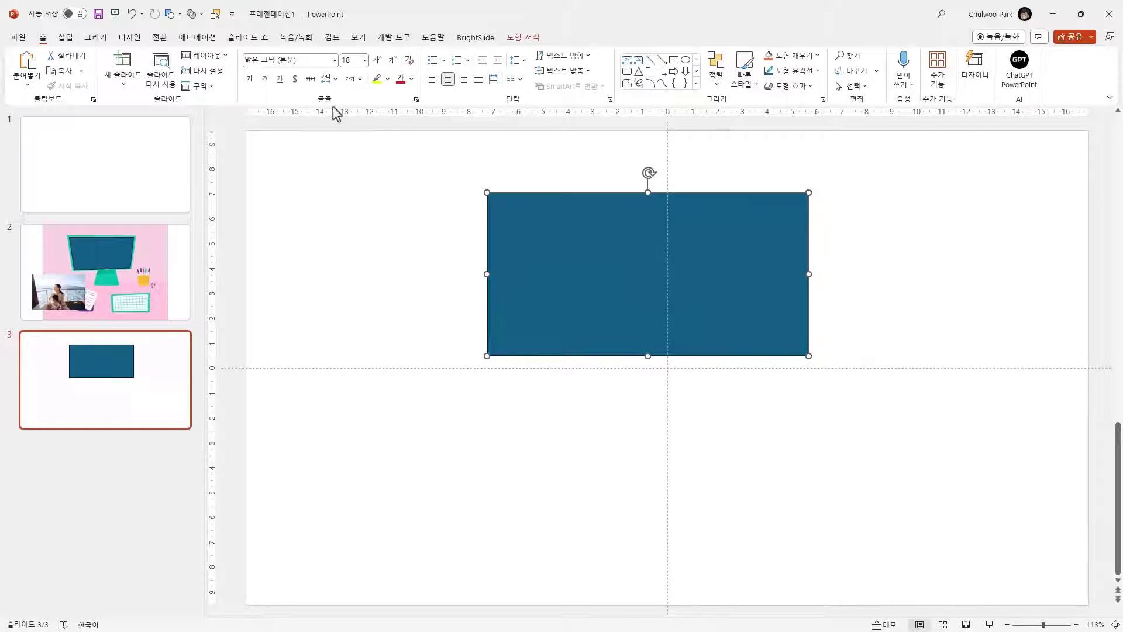
pyautogui.click(200, 14)
pyautogui.click(214, 64)
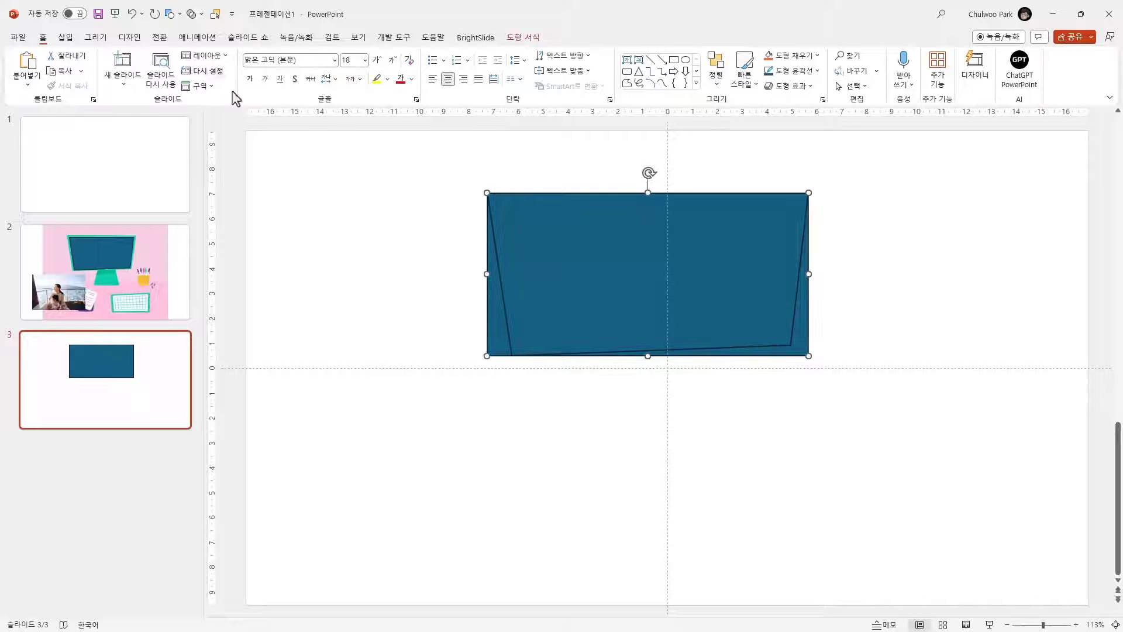
pyautogui.click(391, 289)
# Move the inner quadrilateral and the surrounding leftover piece apart so that they are offset from each other.
pyautogui.click(495, 341)
pyautogui.moveTo(570, 310); pyautogui.dragTo(570, 279)
pyautogui.moveTo(492, 318); pyautogui.dragTo(467, 311)
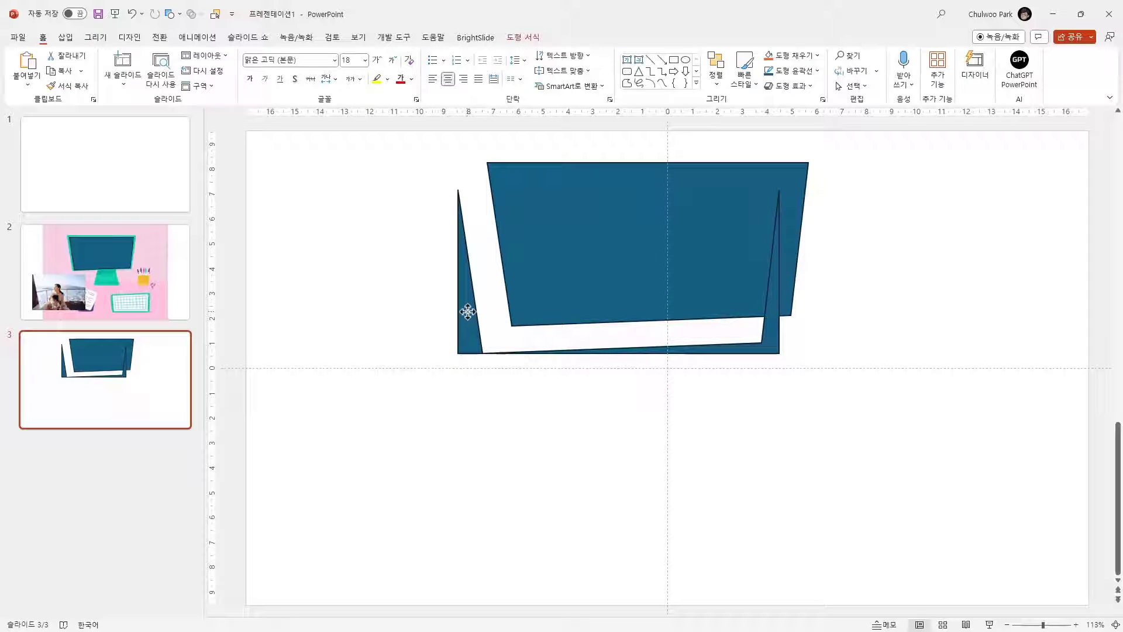
pyautogui.moveTo(475, 305); pyautogui.dragTo(489, 328)
pyautogui.moveTo(542, 286)
pyautogui.mouseDown()
pyautogui.moveTo(532, 314)
pyautogui.moveTo(548, 303)
pyautogui.mouseUp()
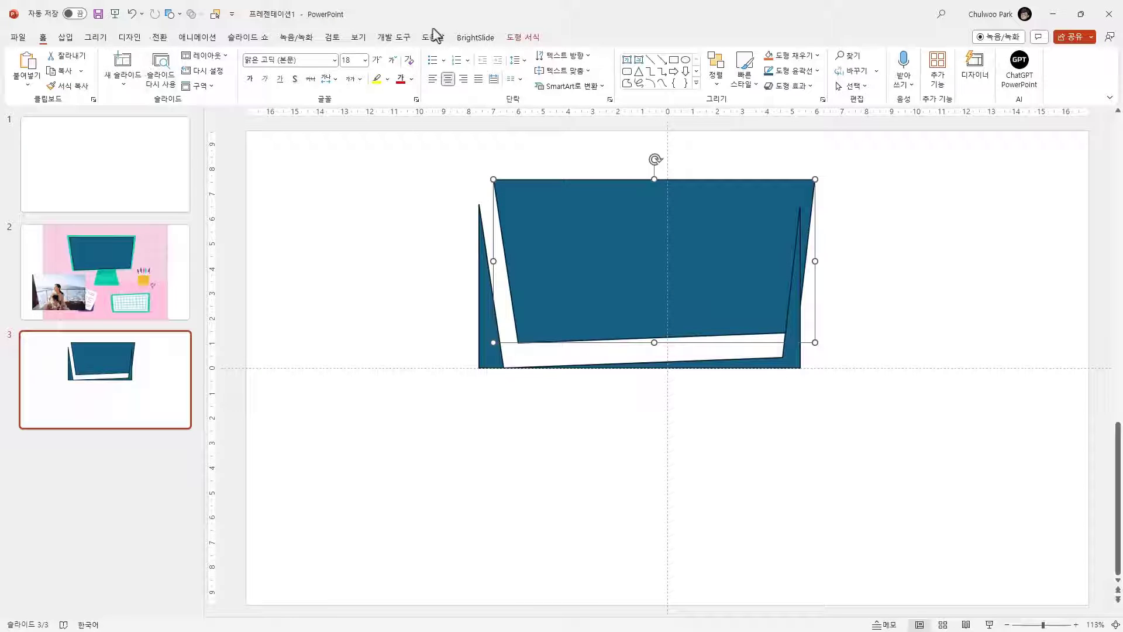
# Insert a text box beside the shapes and write the first corner coordinate (0,0).
pyautogui.click(68, 37)
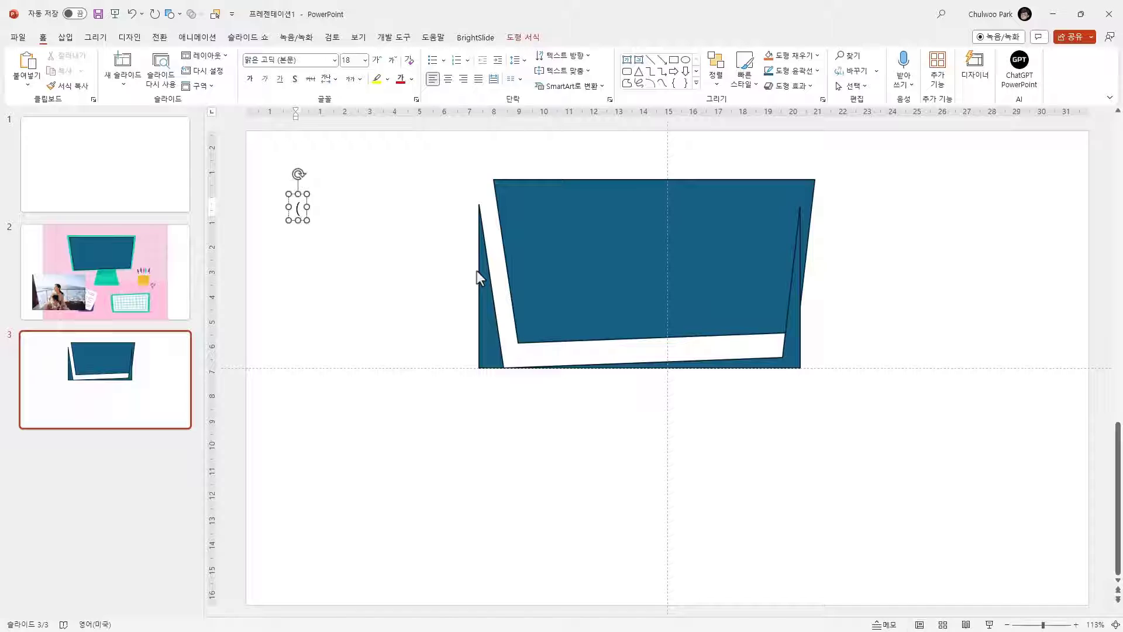
pyautogui.write('0,0)')
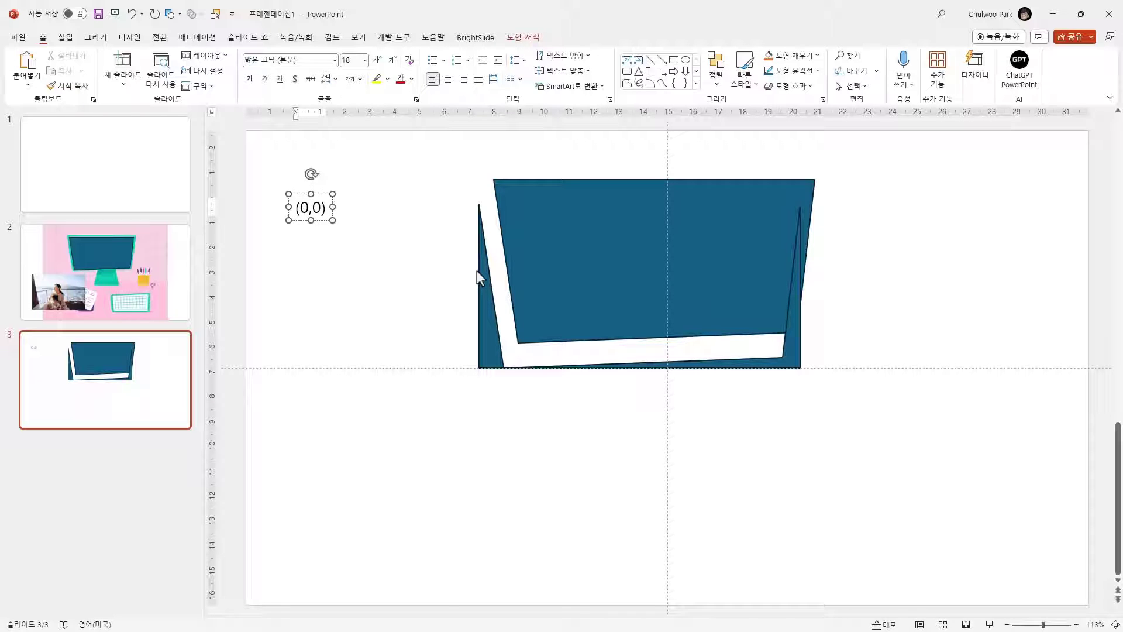
pyautogui.press('Return')
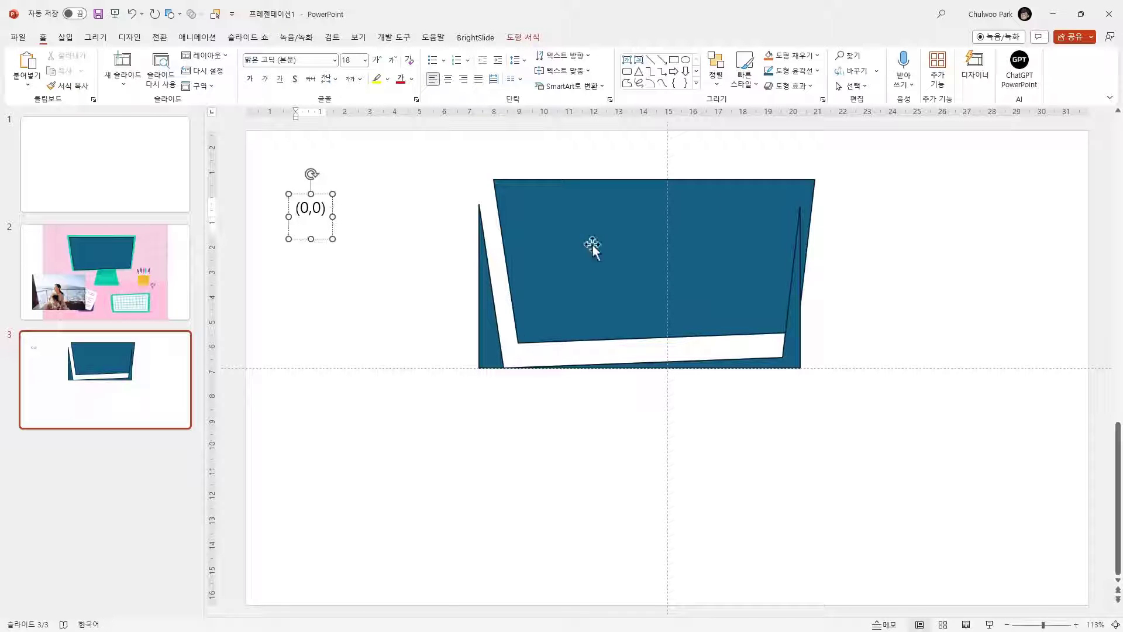
# Move the quadrilateral back into its matching place within the leftover rectangle piece and check its width and height.
pyautogui.moveTo(613, 230); pyautogui.dragTo(601, 253)
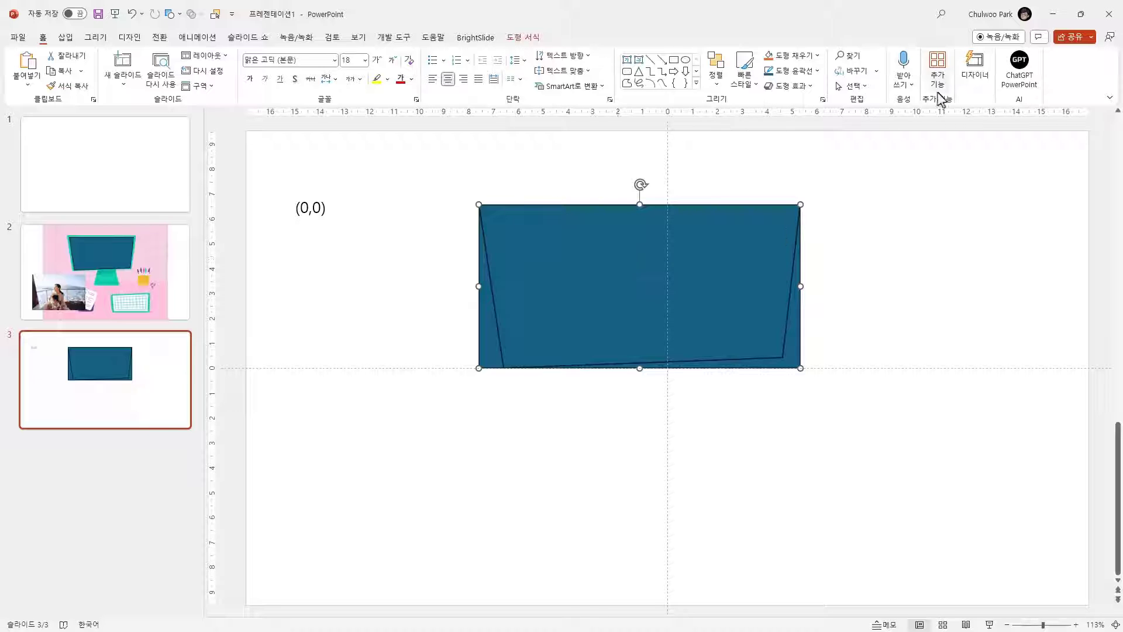
pyautogui.click(526, 39)
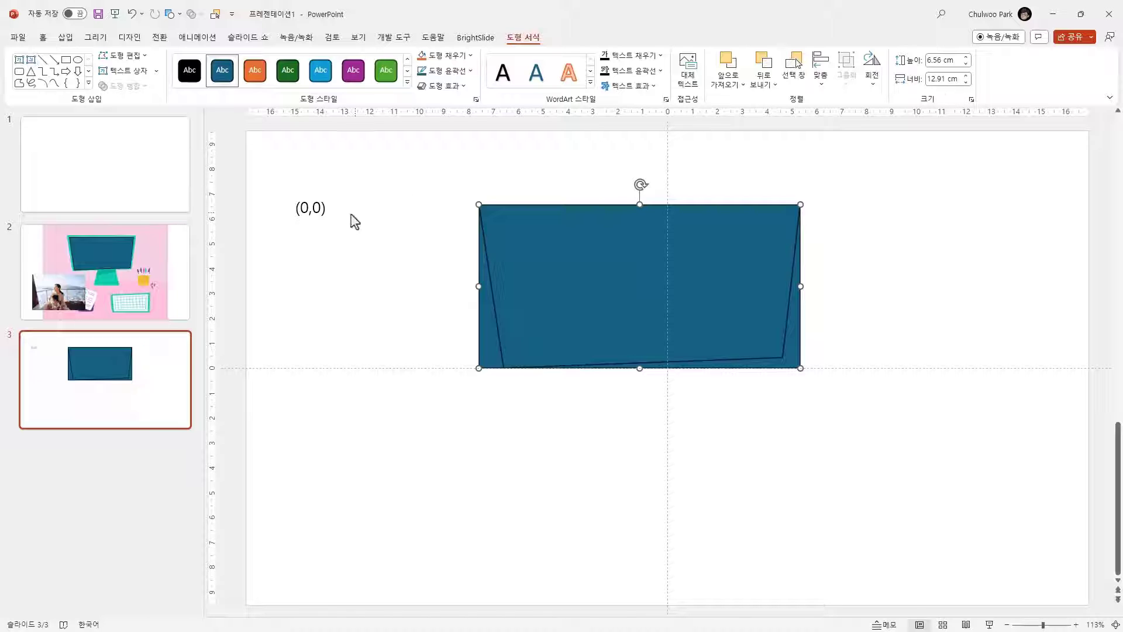
pyautogui.click(327, 217)
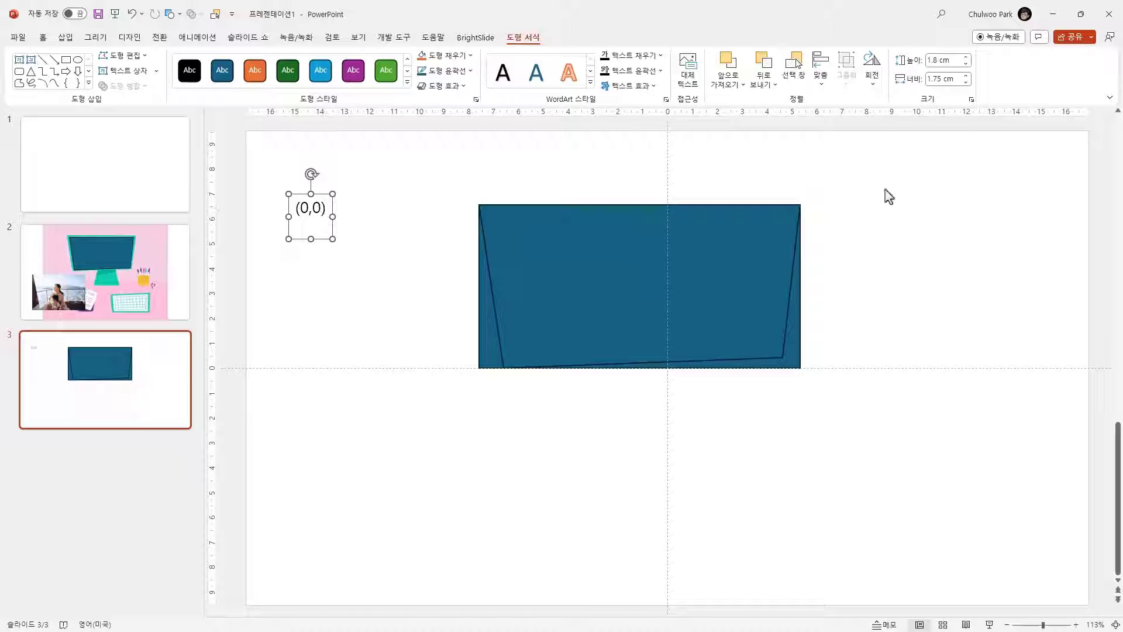
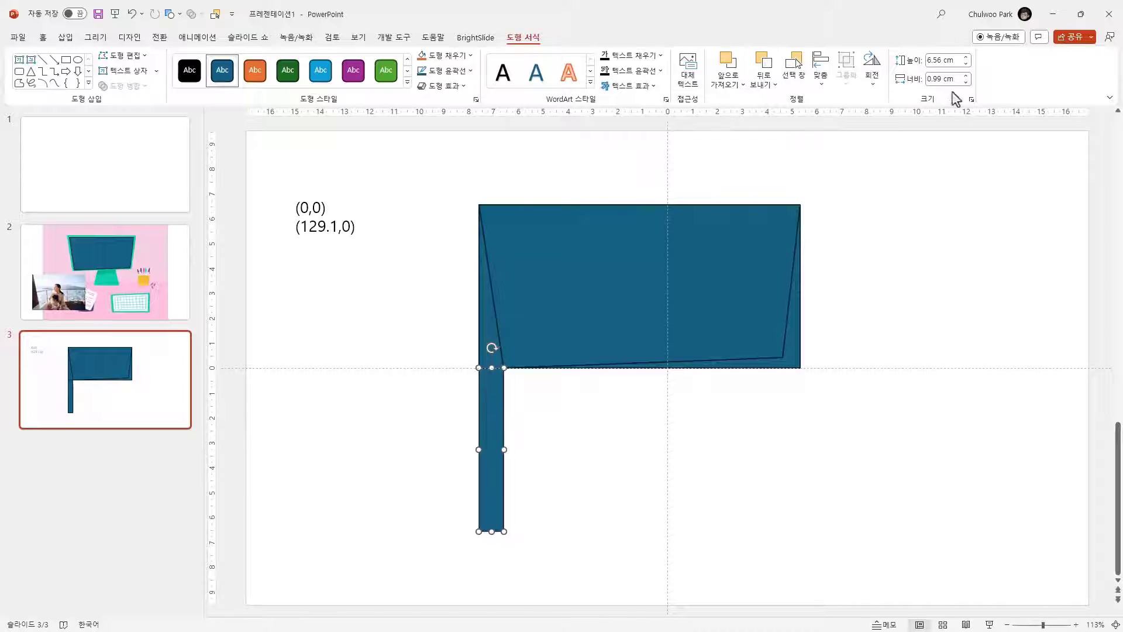
# Add the coordinate line (9.9,65.6) to the text box, taking the second value from the quadrilateral's height.
pyautogui.click(354, 227)
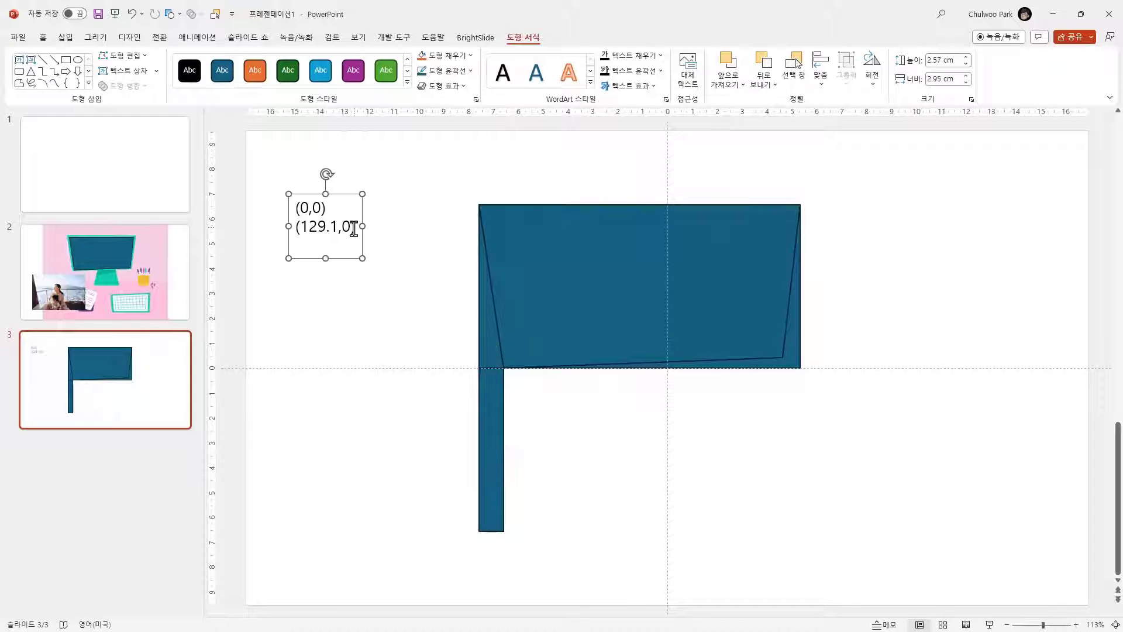
pyautogui.press('Return')
pyautogui.write('(9.9,')
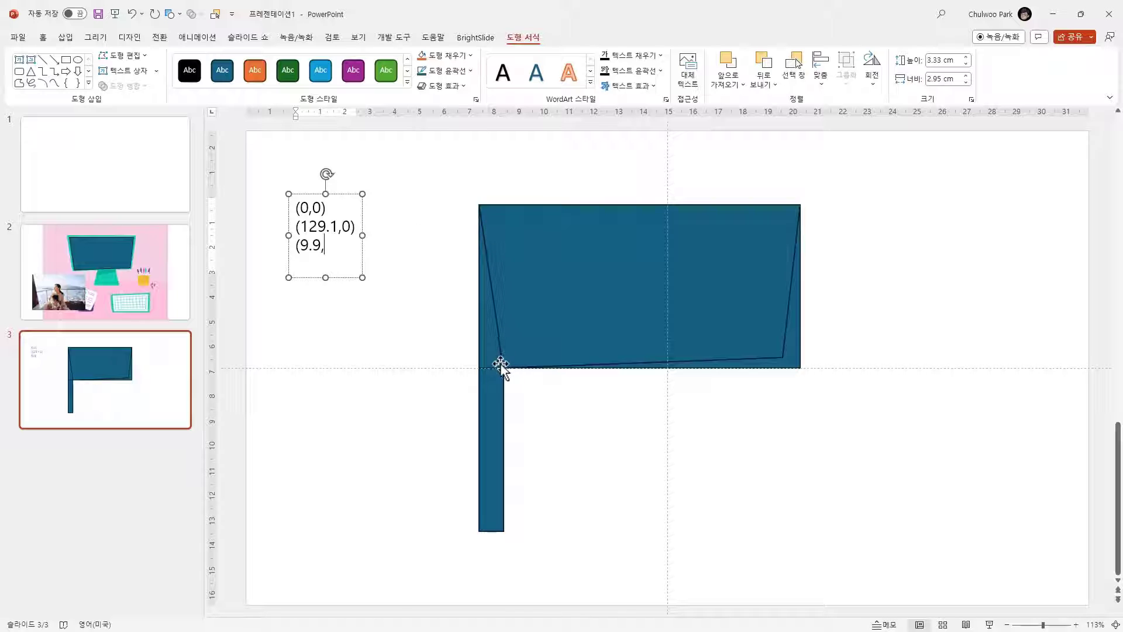
pyautogui.click(556, 314)
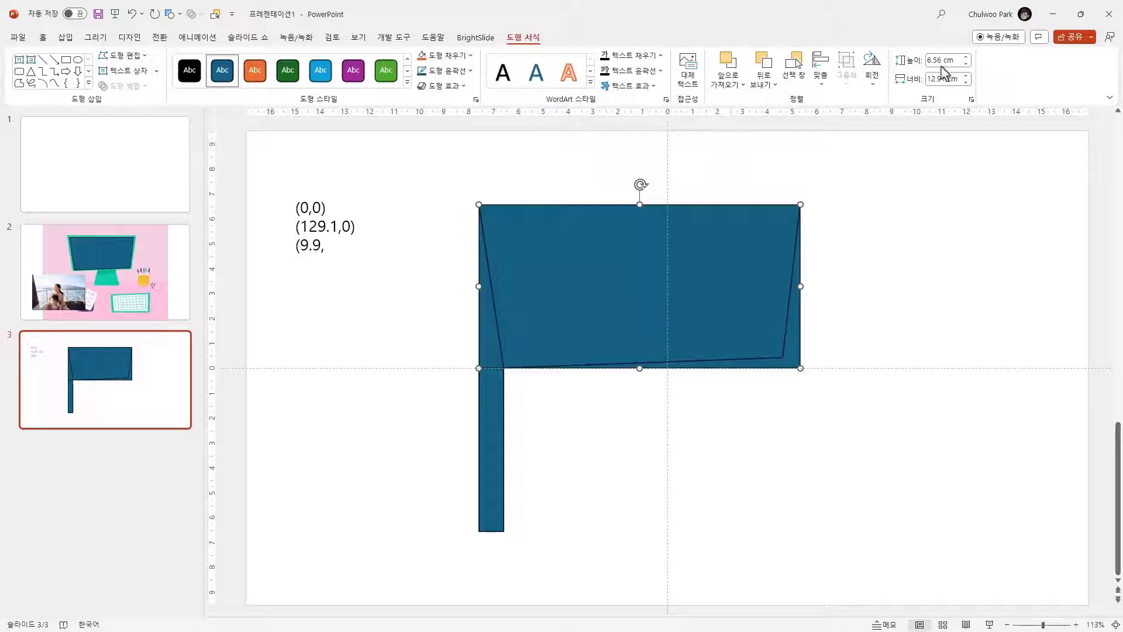
pyautogui.click(331, 249)
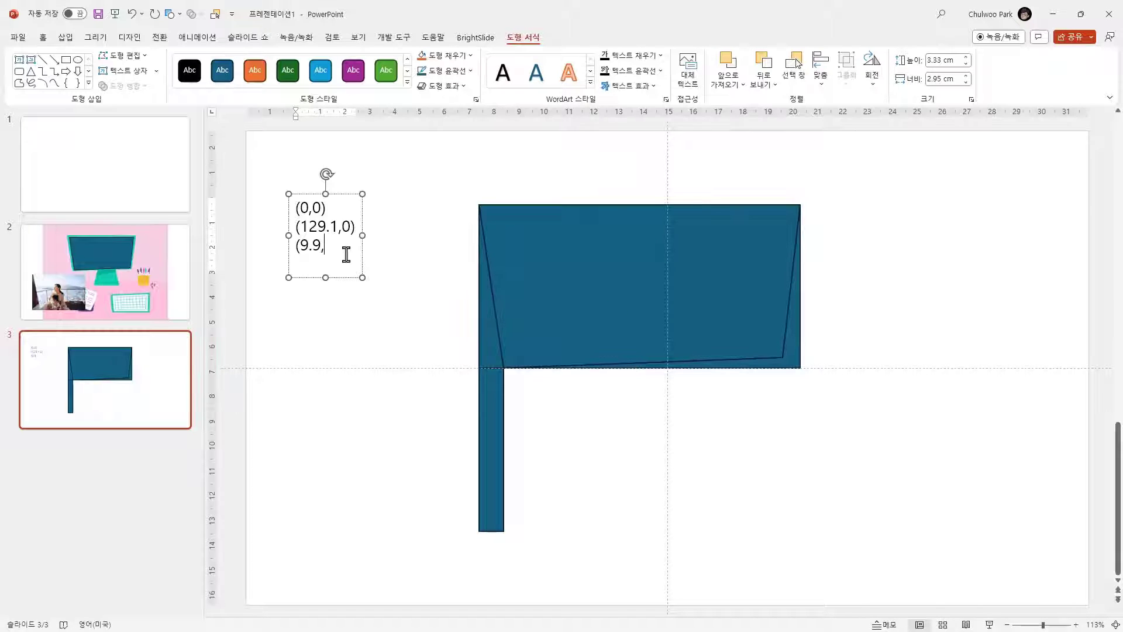
pyautogui.write('65.6)')
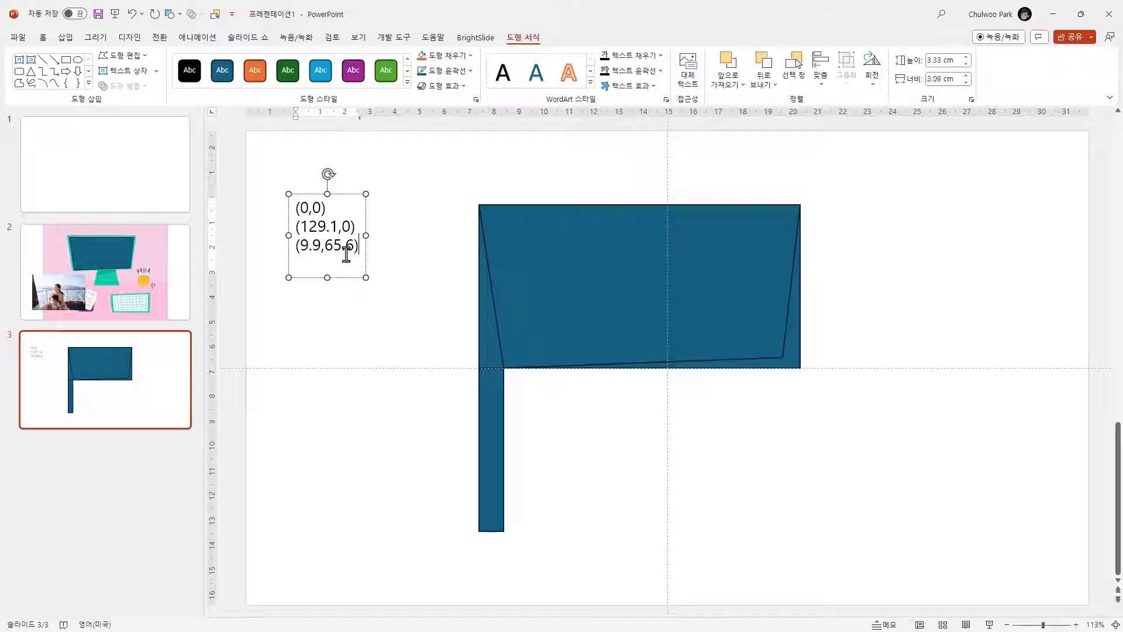
pyautogui.press('Return')
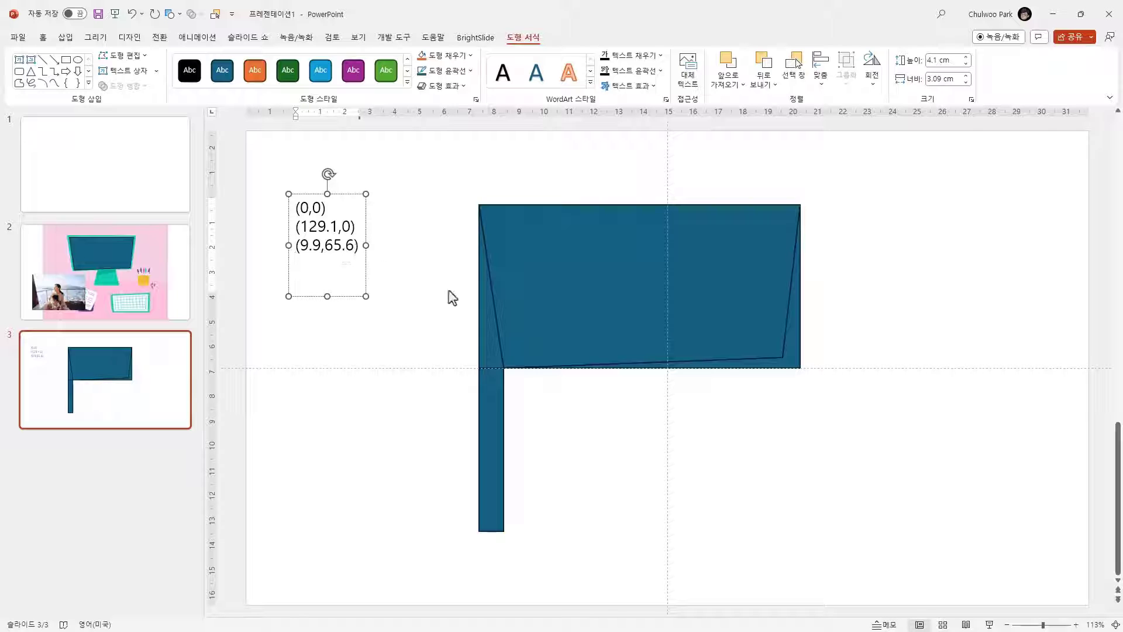
pyautogui.click(766, 416)
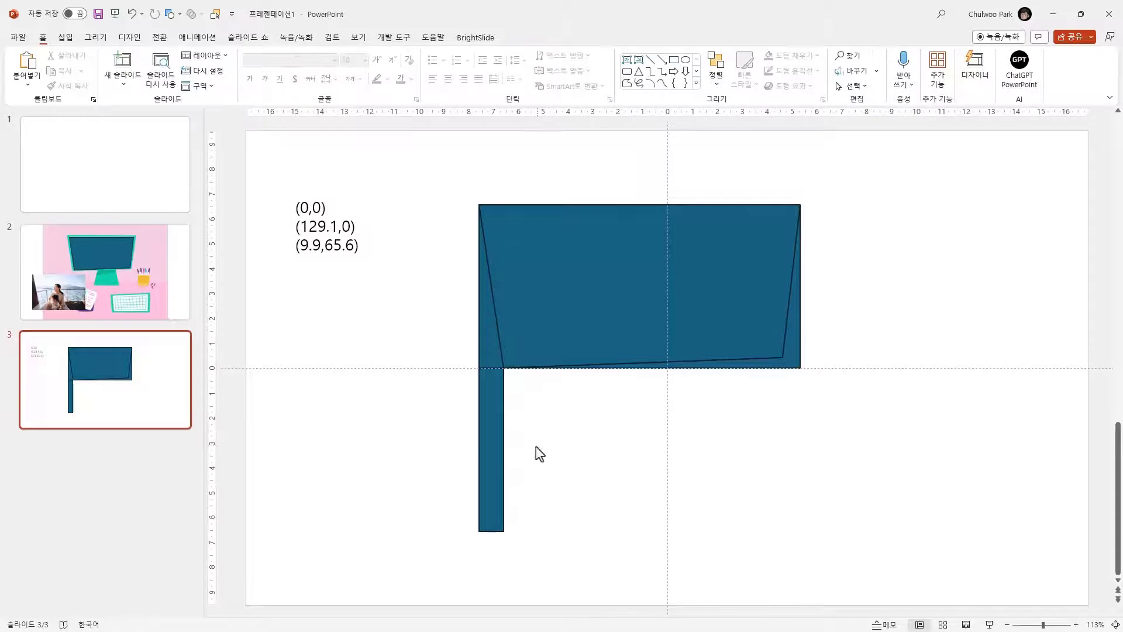
# Place the narrow measuring rectangle over the quadrilateral and widen it to its lower-right corner, about 12.18 cm.
pyautogui.click(501, 457)
pyautogui.moveTo(501, 457); pyautogui.dragTo(782, 324)
pyautogui.moveTo(654, 333); pyautogui.dragTo(653, 310)
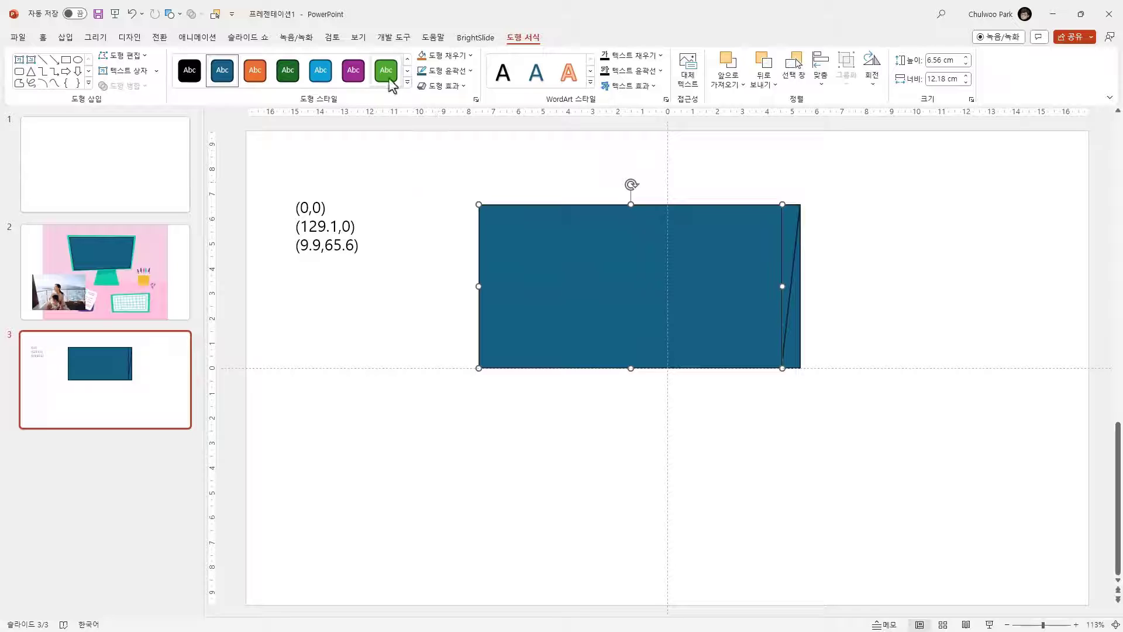
# Apply the light orange theme style to the measuring rectangle and shorten it to about 6.14 cm, level with the quadrilateral's lower-right corner.
pyautogui.click(407, 83)
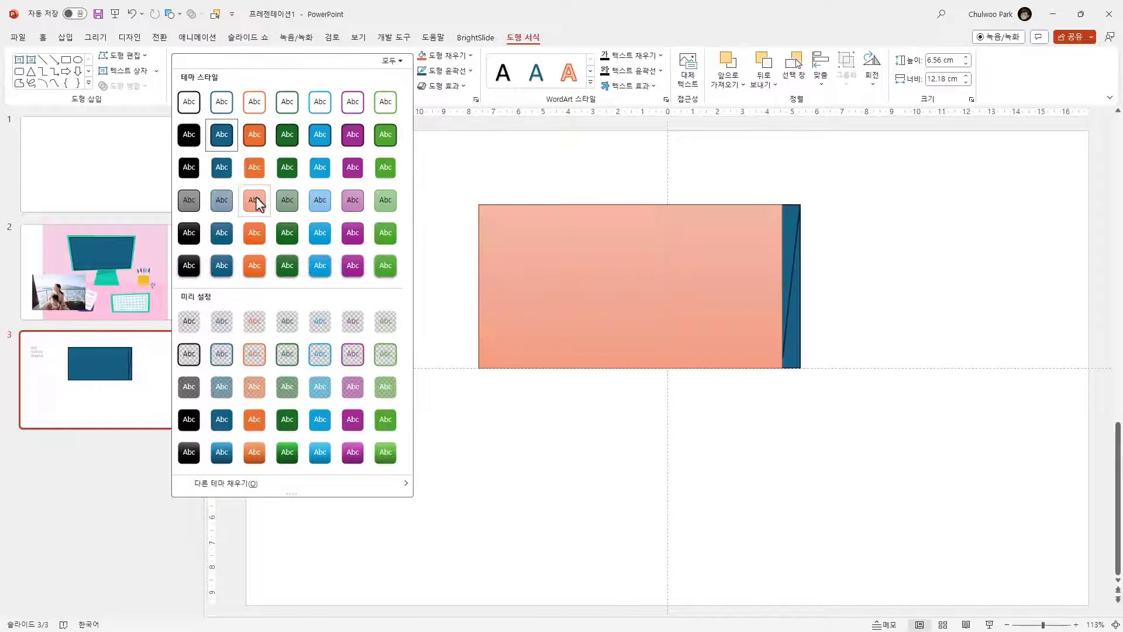
pyautogui.click(254, 199)
pyautogui.moveTo(631, 368)
pyautogui.mouseDown()
pyautogui.moveTo(629, 343)
pyautogui.moveTo(630, 358)
pyautogui.mouseUp()
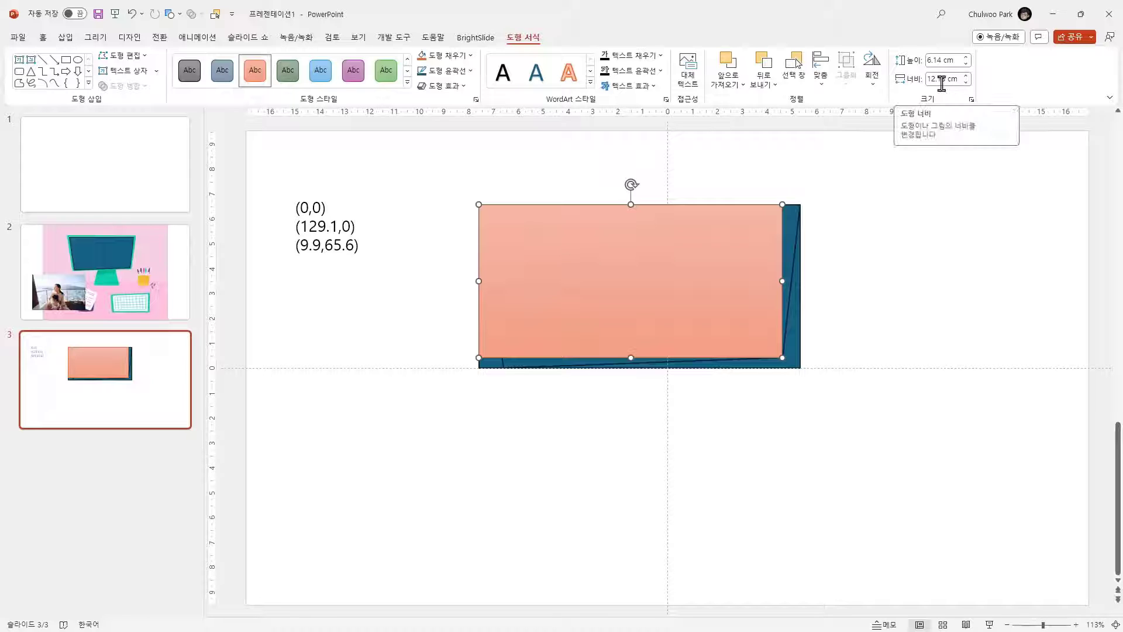
# Add the fourth coordinate line (121.8,61.4) to the text box, based on the measuring rectangle's width and height.
pyautogui.click(376, 252)
pyautogui.press('Return')
pyautogui.write('(121.8,')
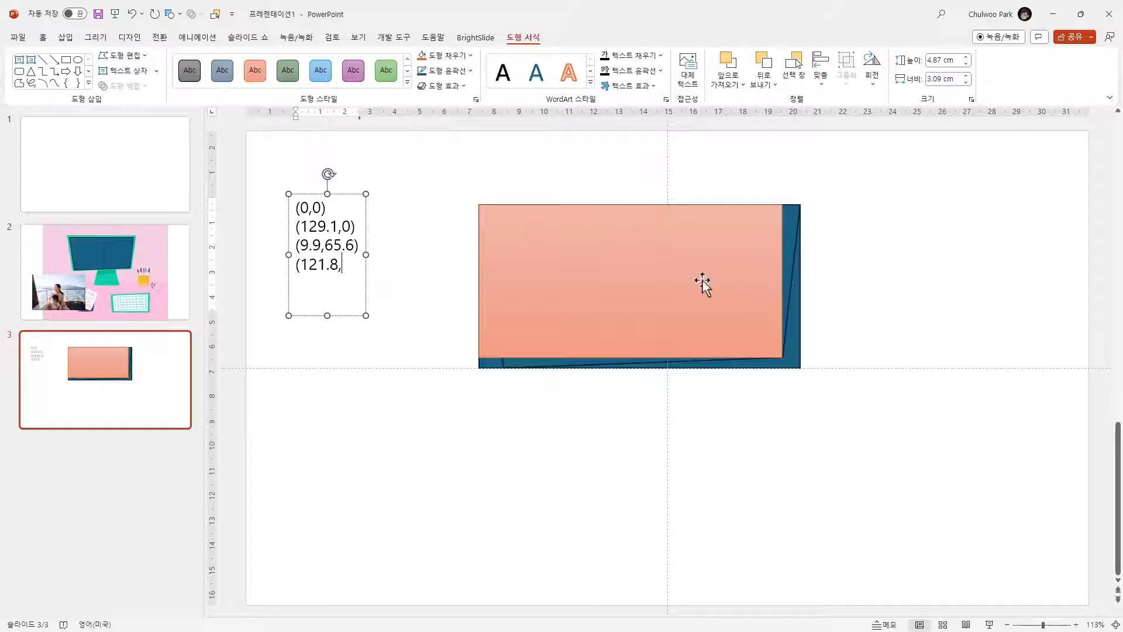
pyautogui.click(703, 280)
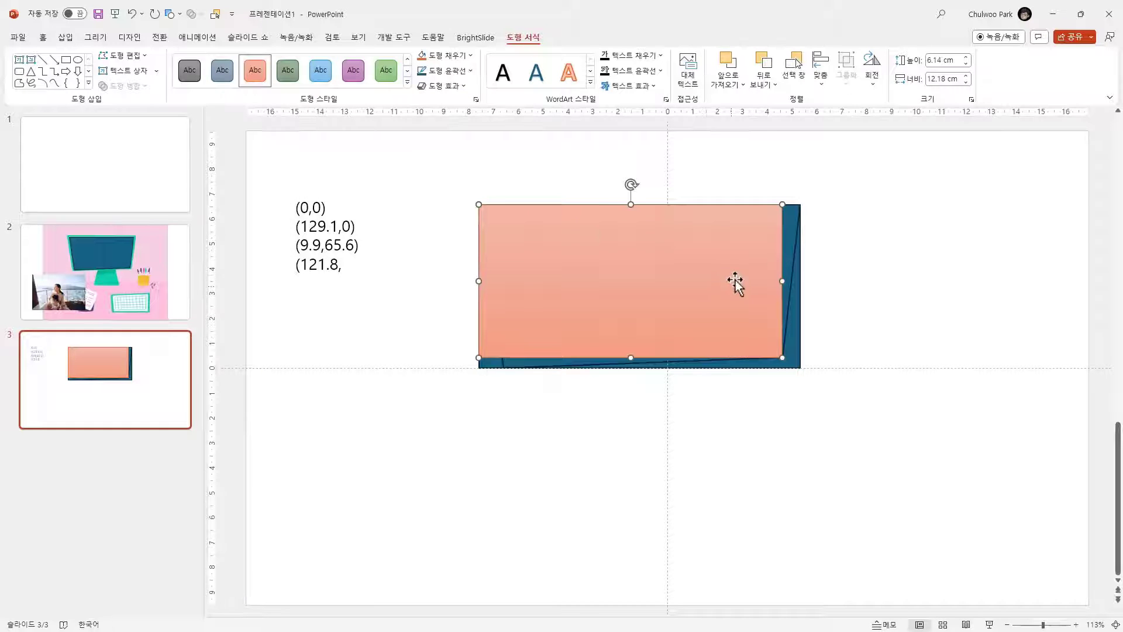
pyautogui.click(341, 266)
pyautogui.write('65.4)')
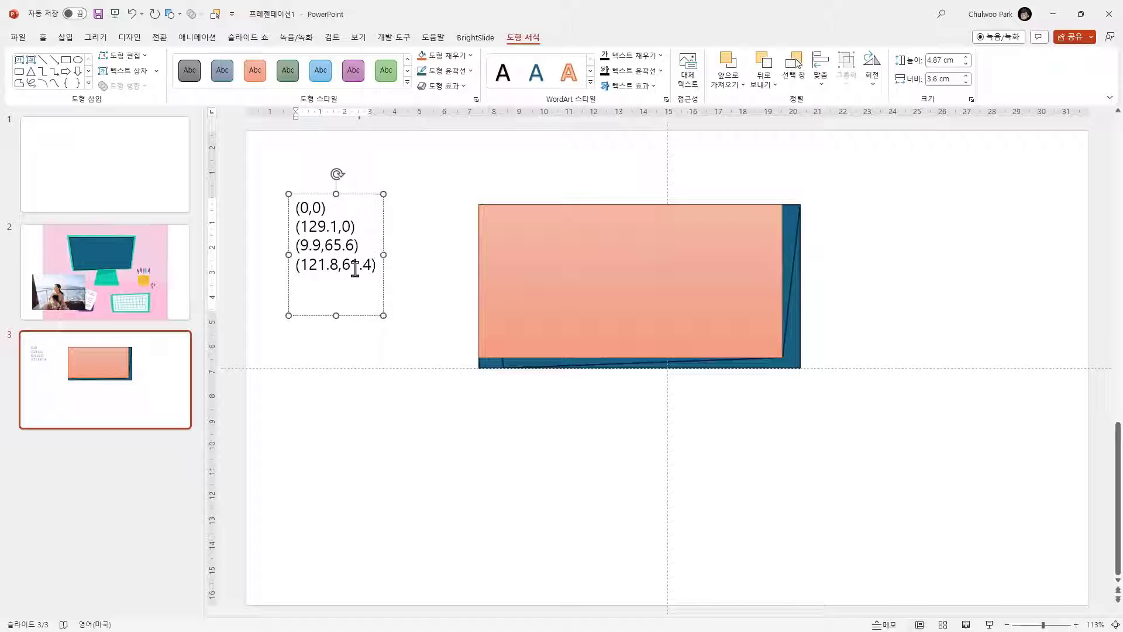
pyautogui.click(371, 371)
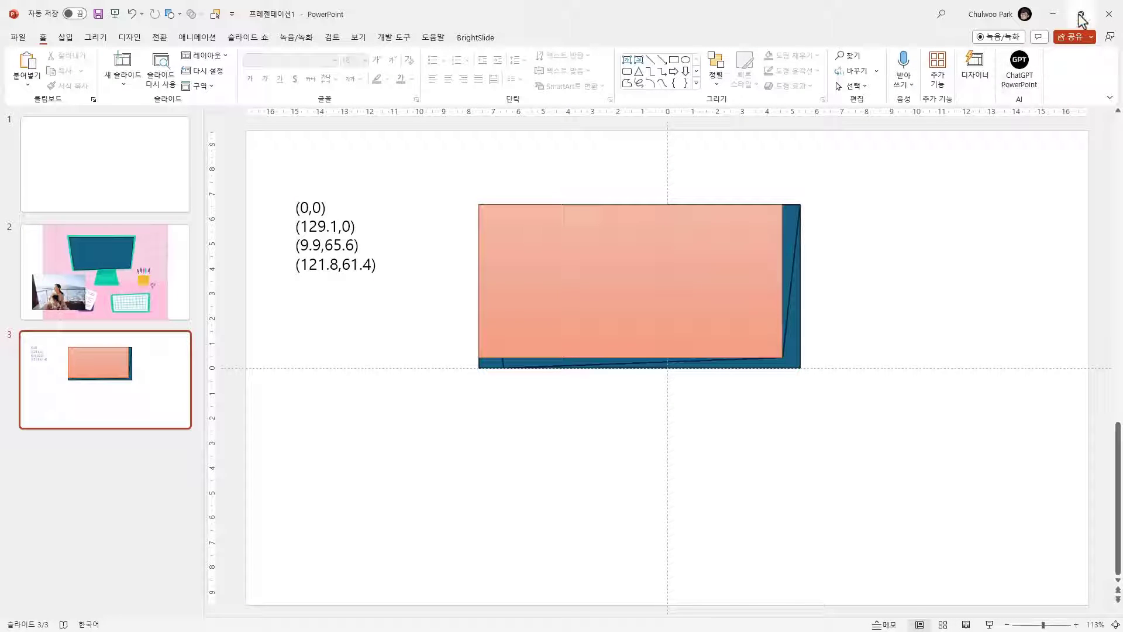
# Switch to ChatGPT and write a Korean prompt asking to transform the original image to the new corner coordinates below, as a PNG with transparent empty areas.
pyautogui.click(1081, 20)
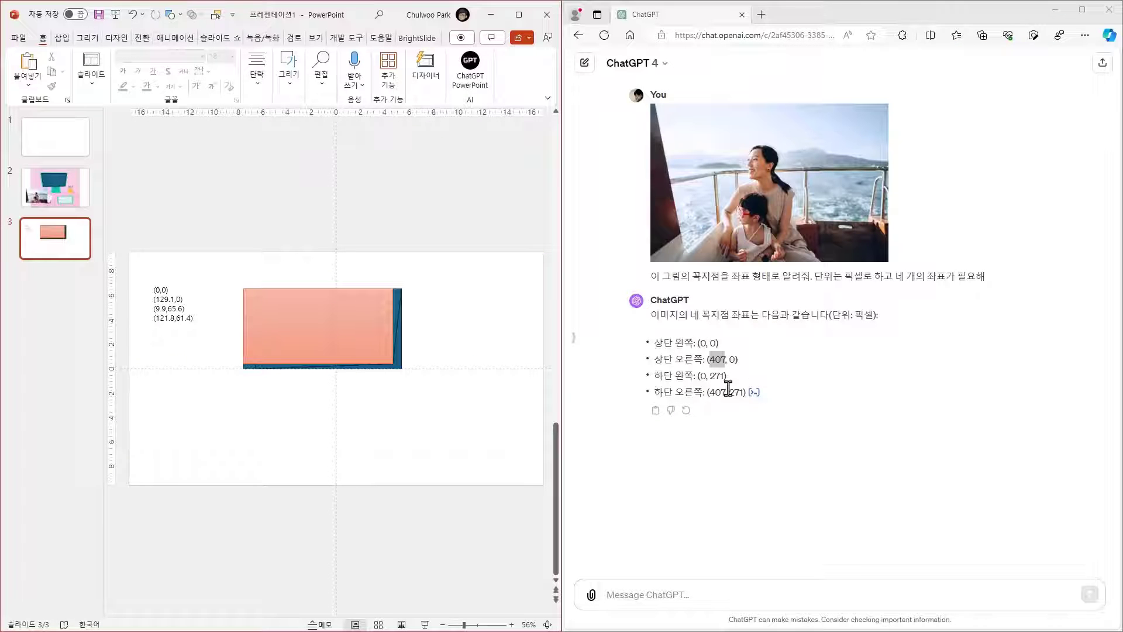
pyautogui.click(742, 387)
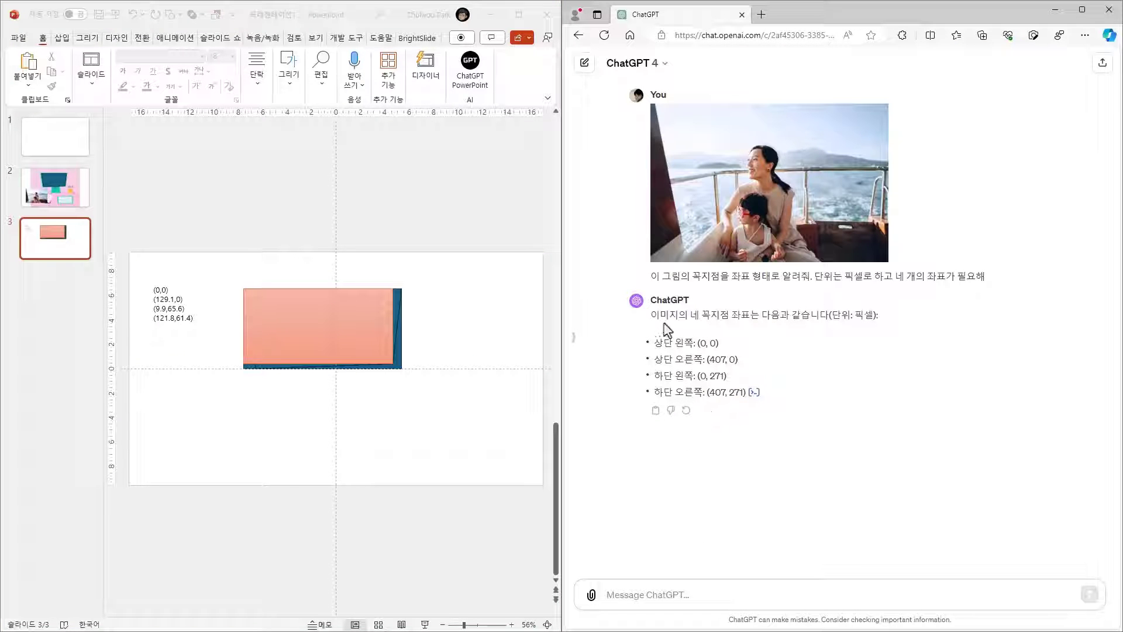
pyautogui.click(657, 598)
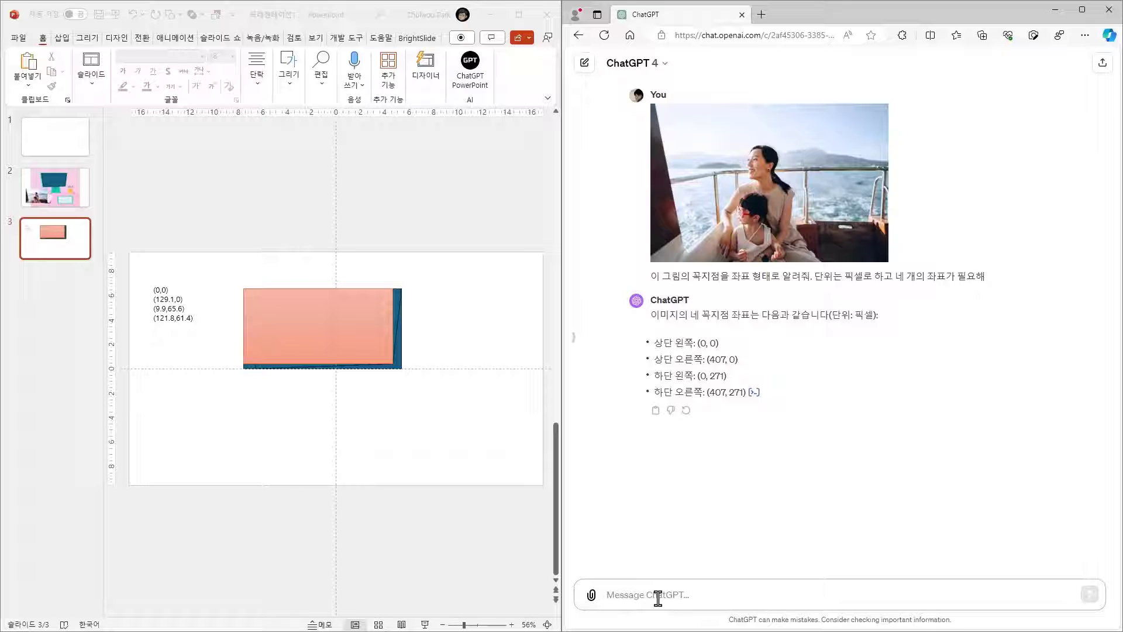
pyautogui.write('원본')
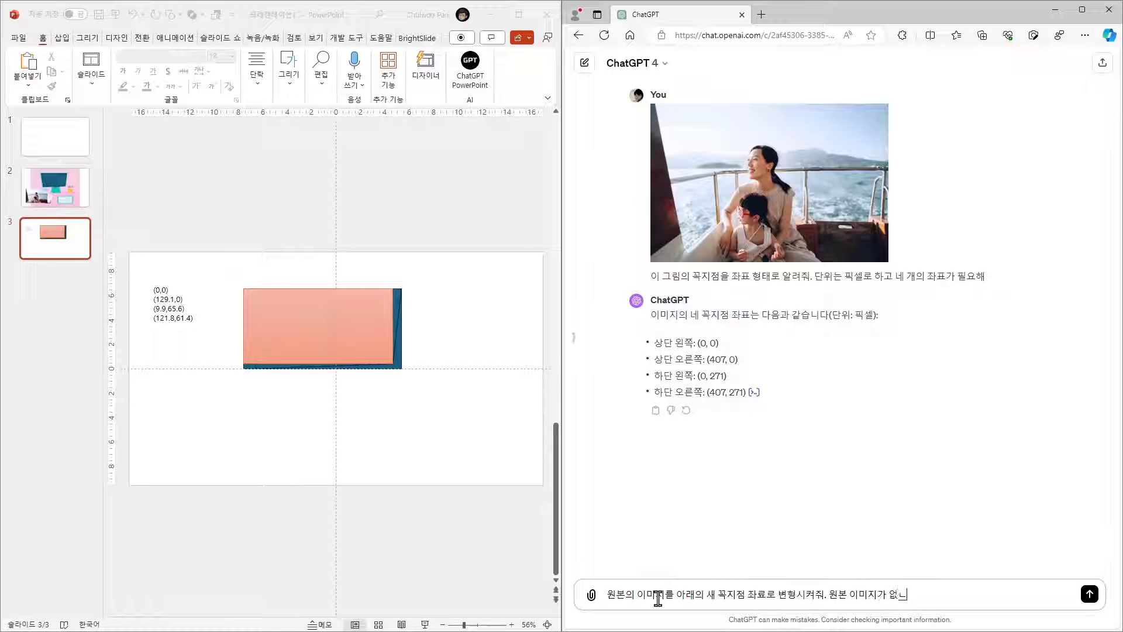
pyautogui.write('분은 툼')
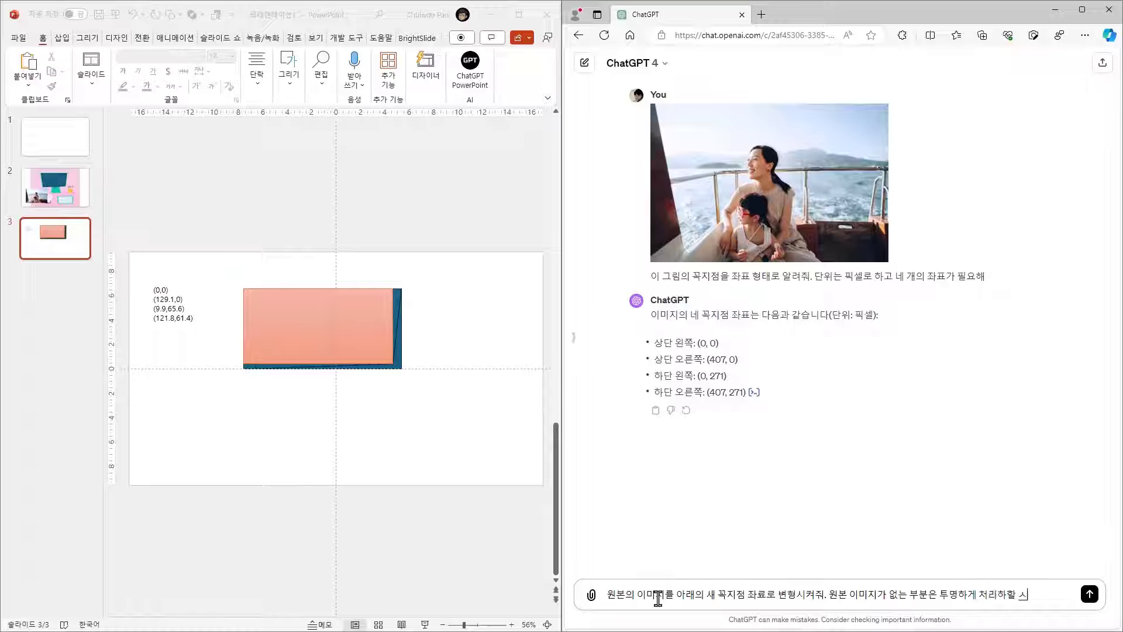
pyautogui.write('NG로 만들어줘.')
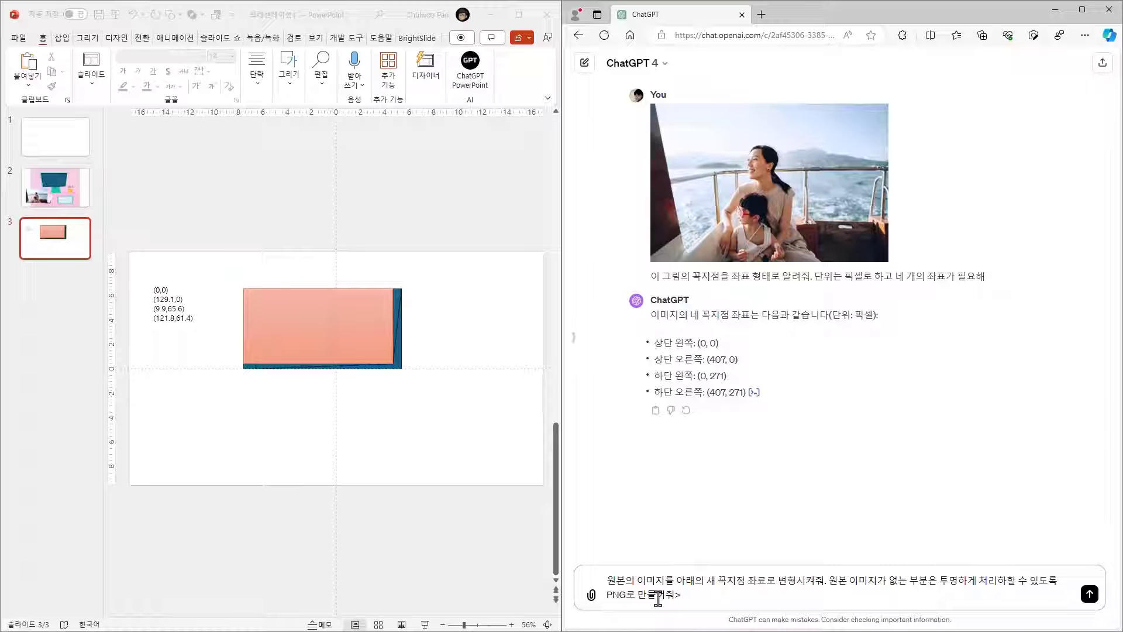
pyautogui.hotkey('shift', 'Return')
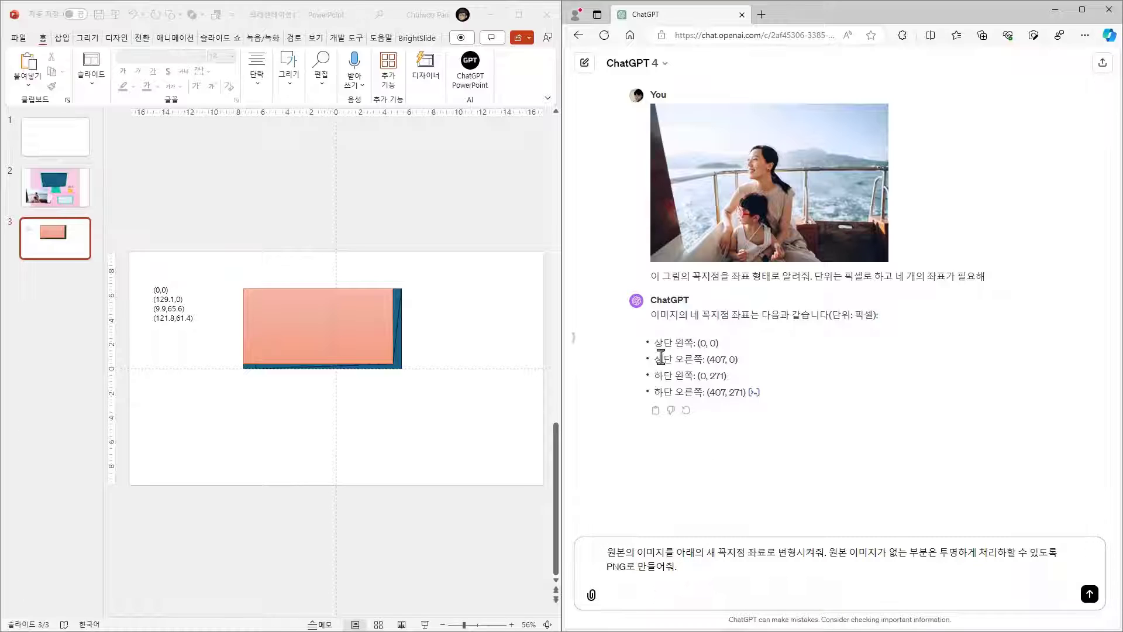
# Copy the four labelled corner coordinates from ChatGPT's answer into the prompt below the request.
pyautogui.moveTo(657, 343); pyautogui.dragTo(805, 403)
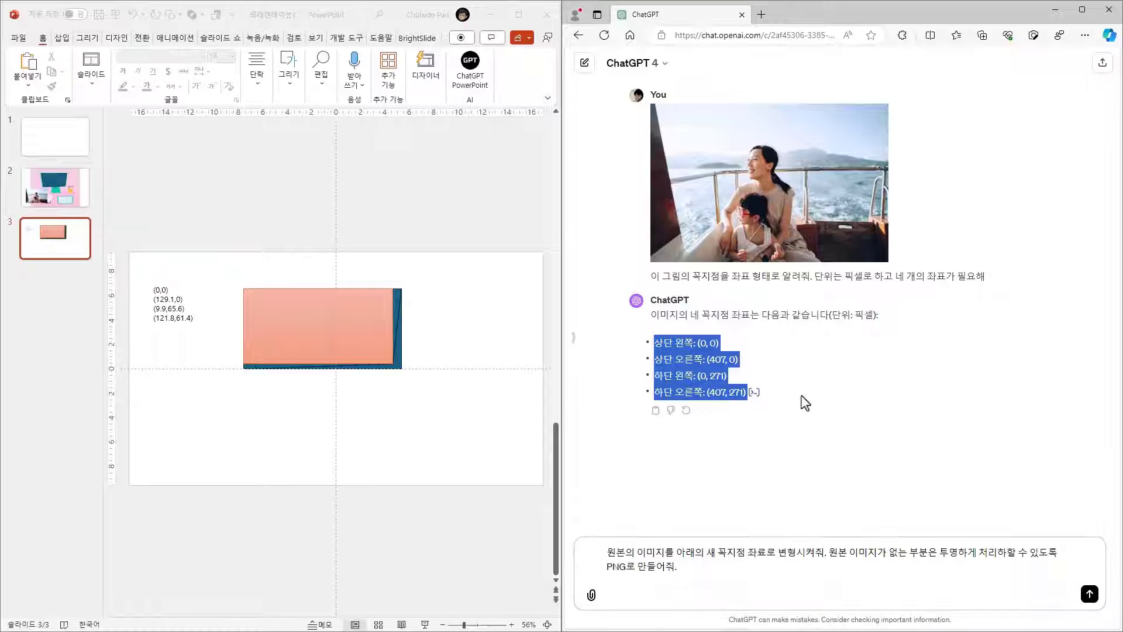
pyautogui.hotkey('ctrl', 'c')
pyautogui.click(649, 594)
pyautogui.hotkey('ctrl', 'v')
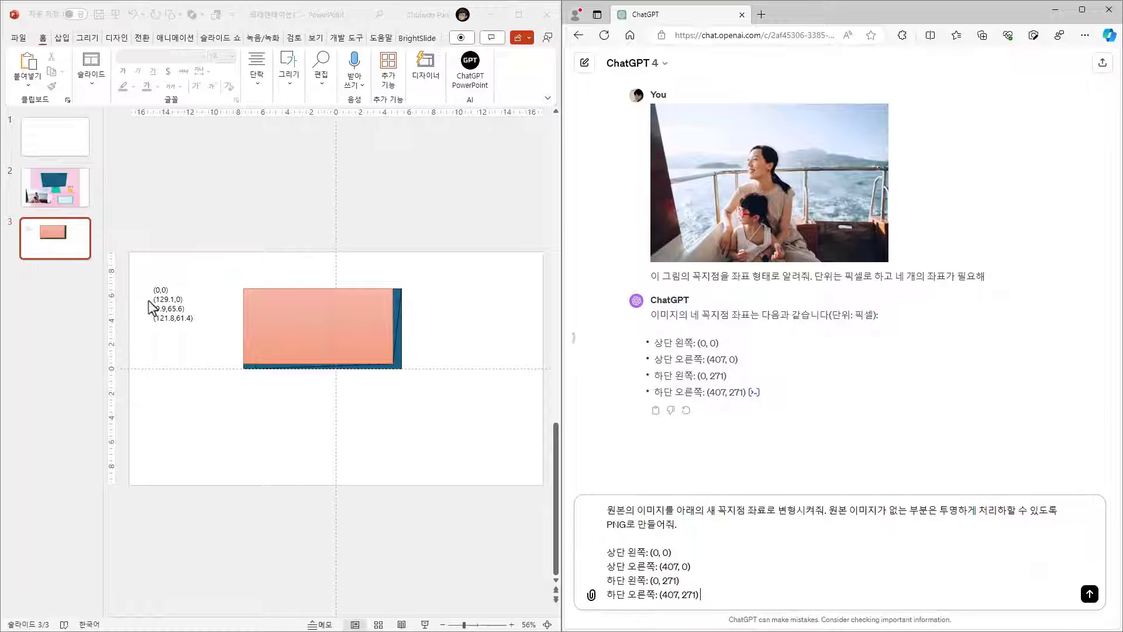
# Replace the upper-right corner coordinates in the prompt with 129.1,0 copied from the slide's text box.
pyautogui.click(189, 313)
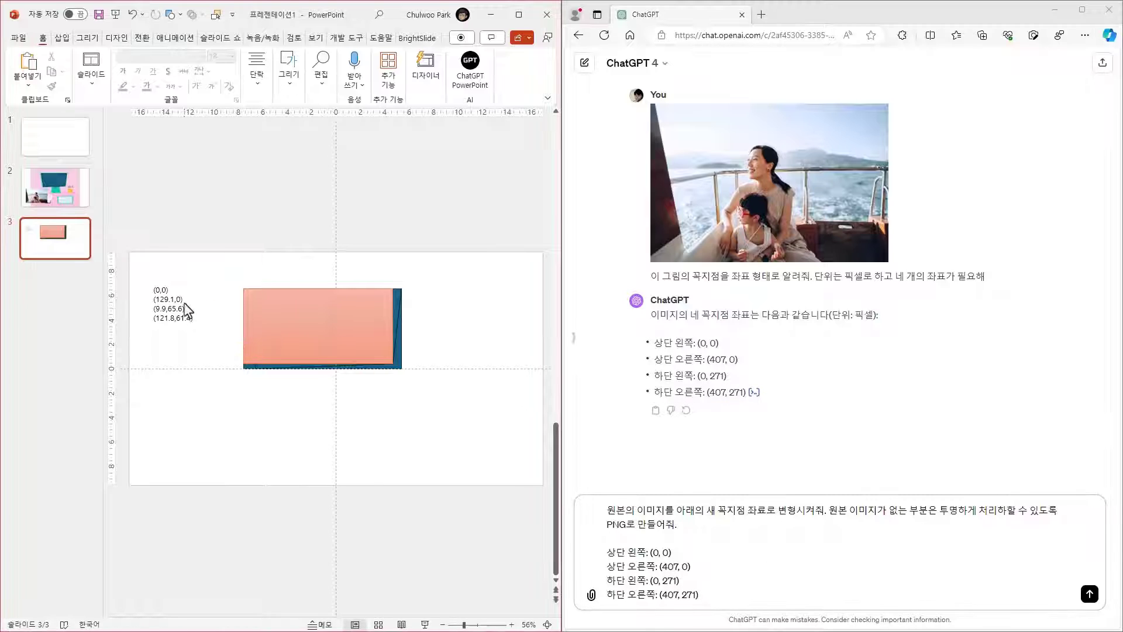
pyautogui.moveTo(153, 300); pyautogui.dragTo(183, 299)
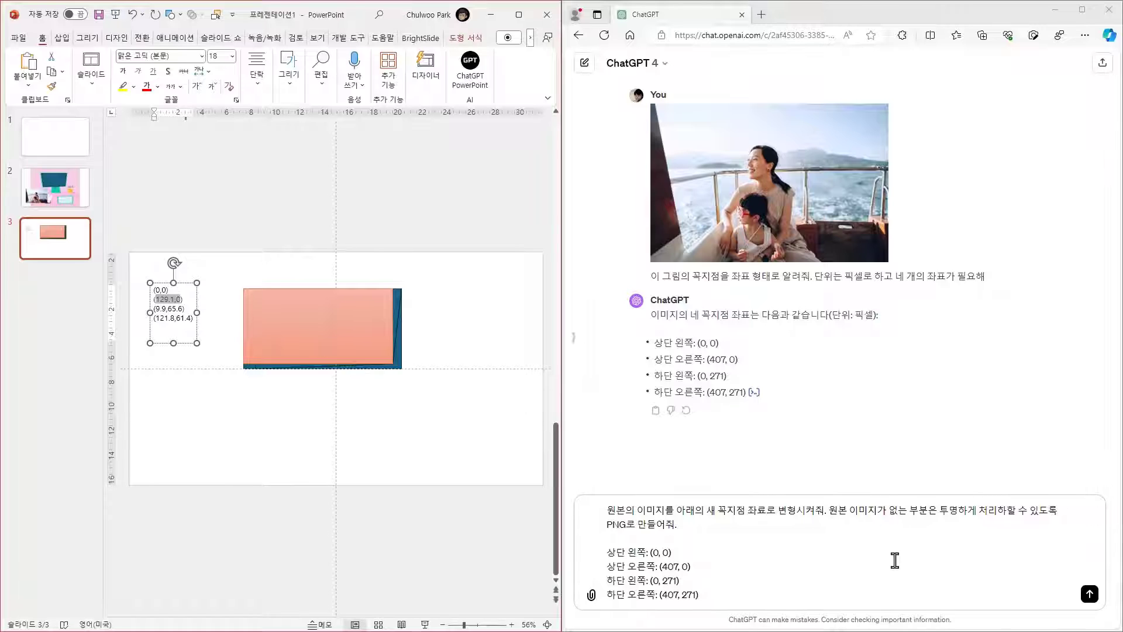
pyautogui.moveTo(662, 567); pyautogui.dragTo(687, 566)
pyautogui.hotkey('ctrl', 'v')
# Replace the lower-left corner coordinates in the prompt with 9.9,65.6 copied from the slide's text box.
pyautogui.click(170, 310)
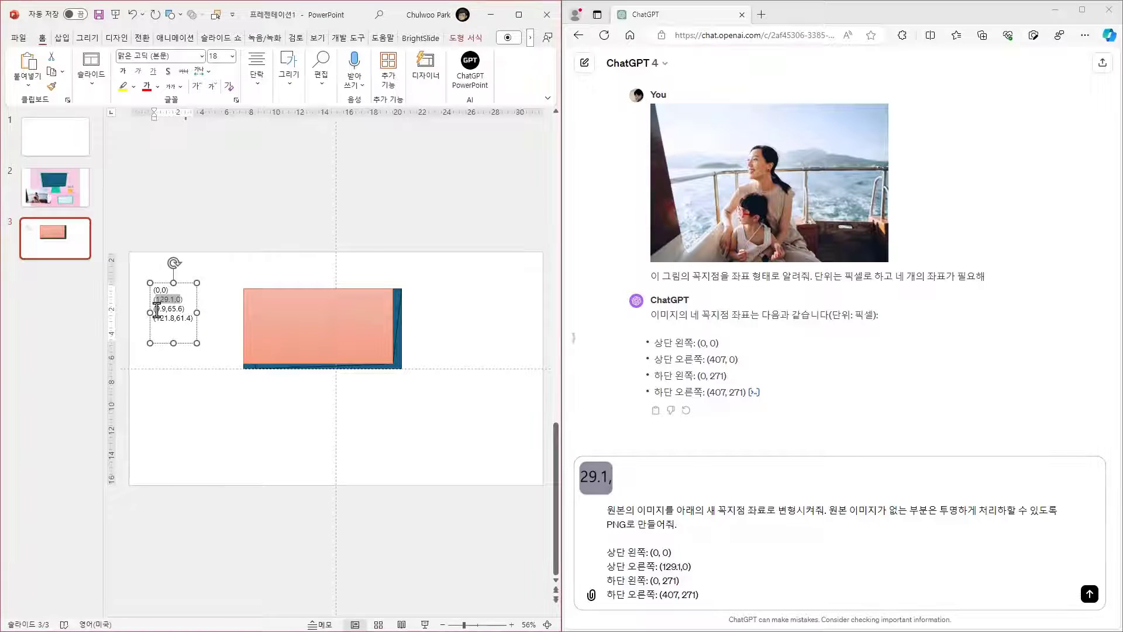
pyautogui.moveTo(156, 309); pyautogui.dragTo(182, 309)
pyautogui.hotkey('ctrl', 'v')
pyautogui.hotkey('ctrl', 'z')
pyautogui.hotkey('ctrl', 'c')
pyautogui.moveTo(653, 580); pyautogui.dragTo(678, 580)
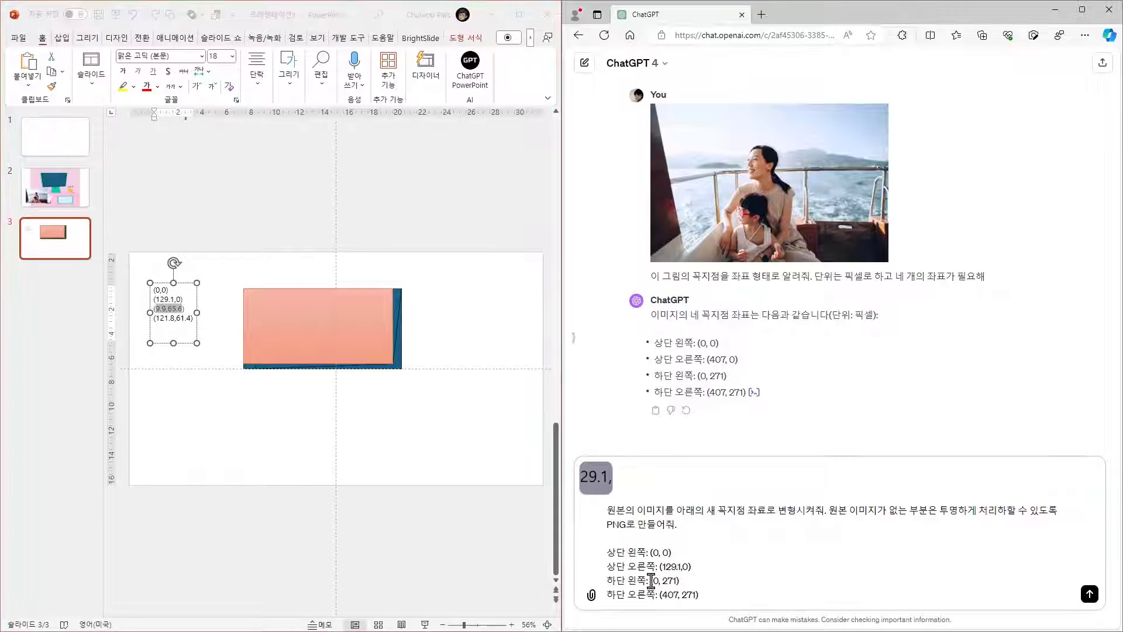
pyautogui.hotkey('ctrl', 'v')
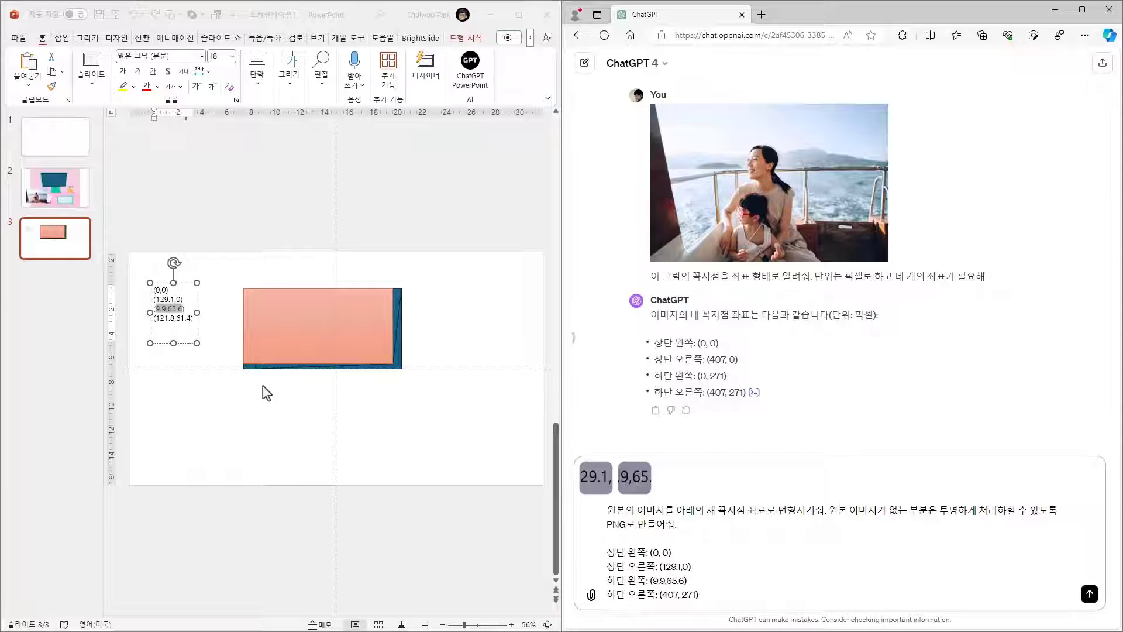
# Replace the lower-right corner coordinates in the prompt with 121.8,61.4 copied from the slide's text box.
pyautogui.doubleClick(174, 318)
pyautogui.hotkey('ctrl', 'c')
pyautogui.moveTo(755, 595); pyautogui.dragTo(658, 594)
pyautogui.hotkey('ctrl', 'v')
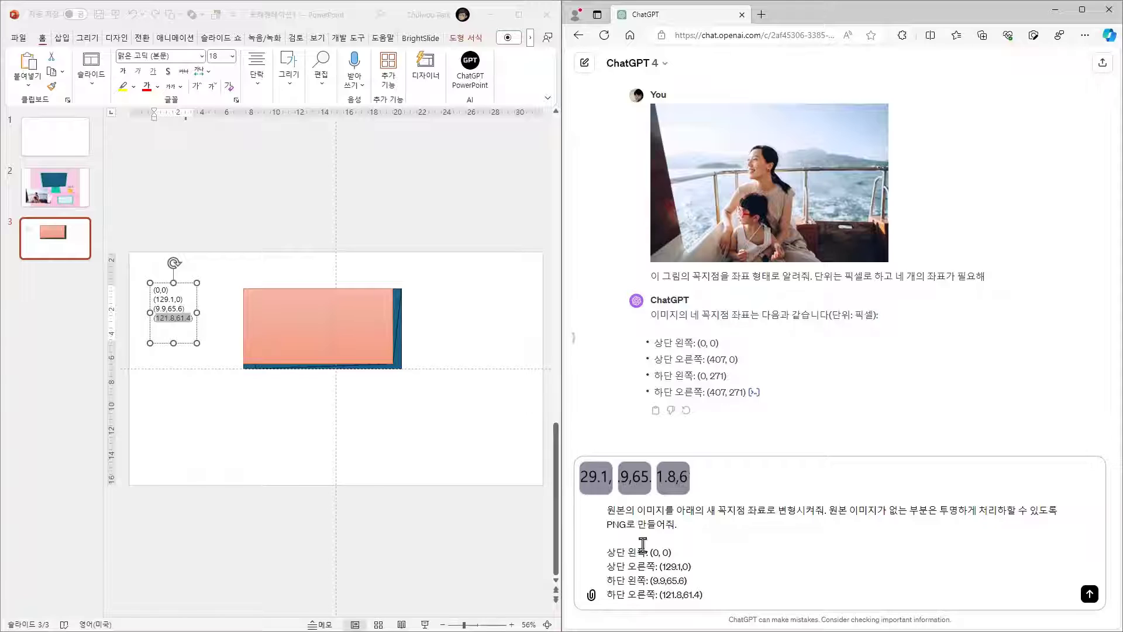
# Remove the three image attachments created by pasting the coordinates and send the transformation prompt to ChatGPT.
pyautogui.click(610, 464)
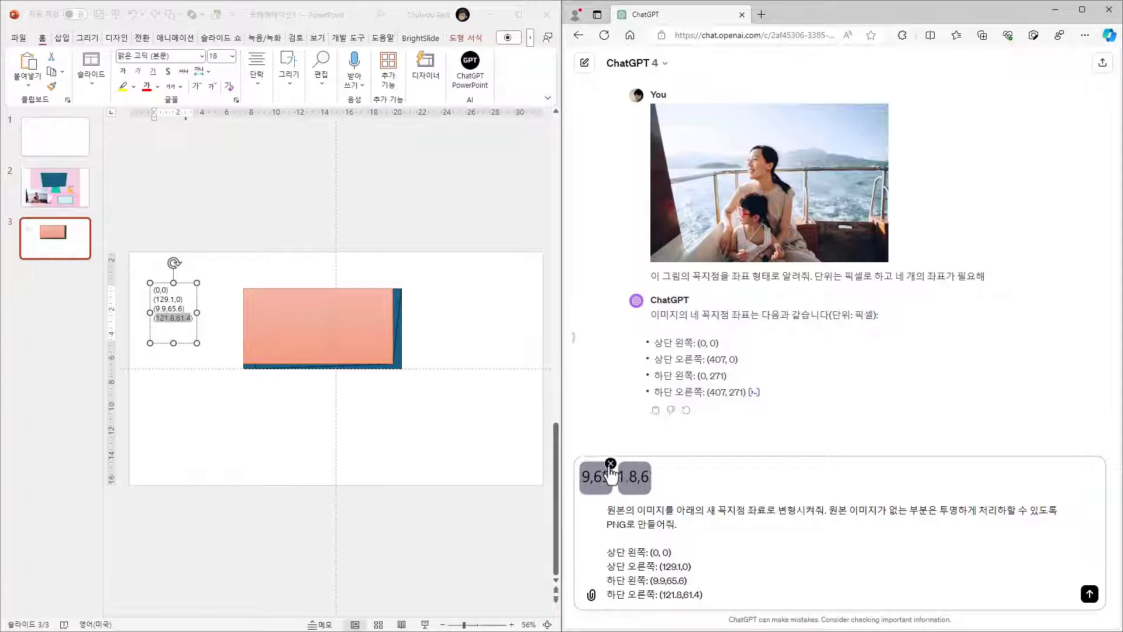
pyautogui.click(610, 464)
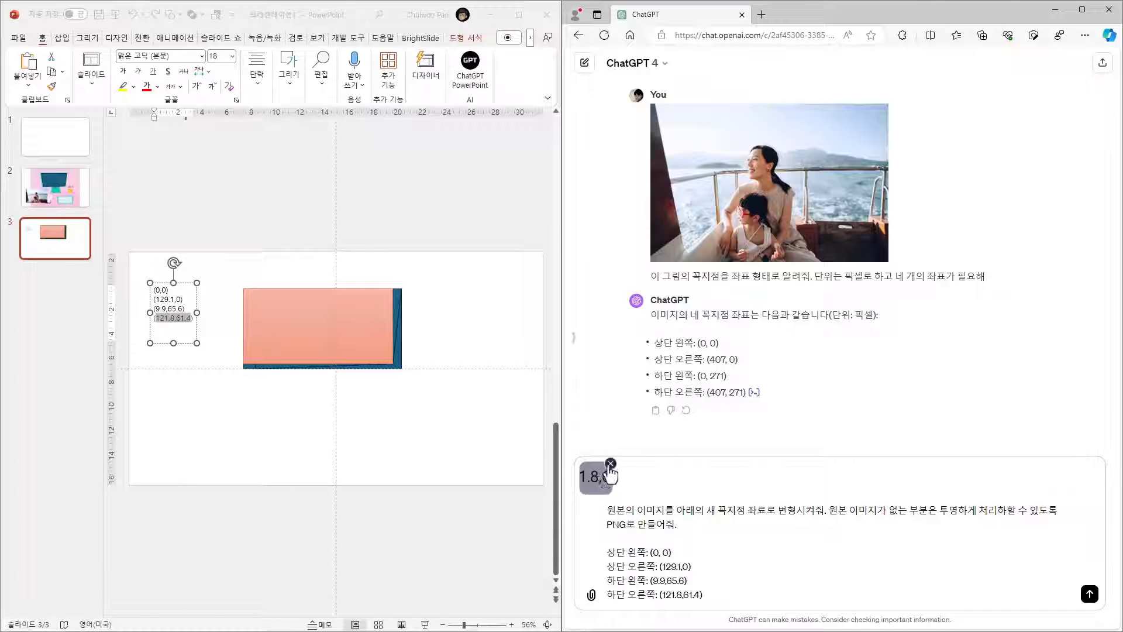
pyautogui.click(610, 464)
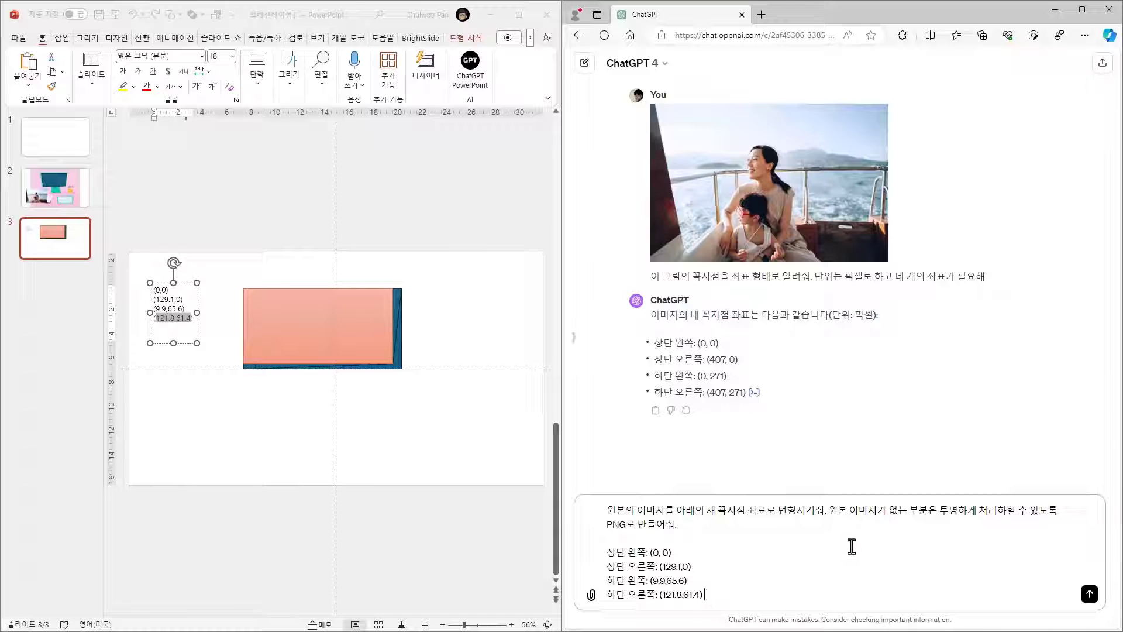
pyautogui.click(1089, 594)
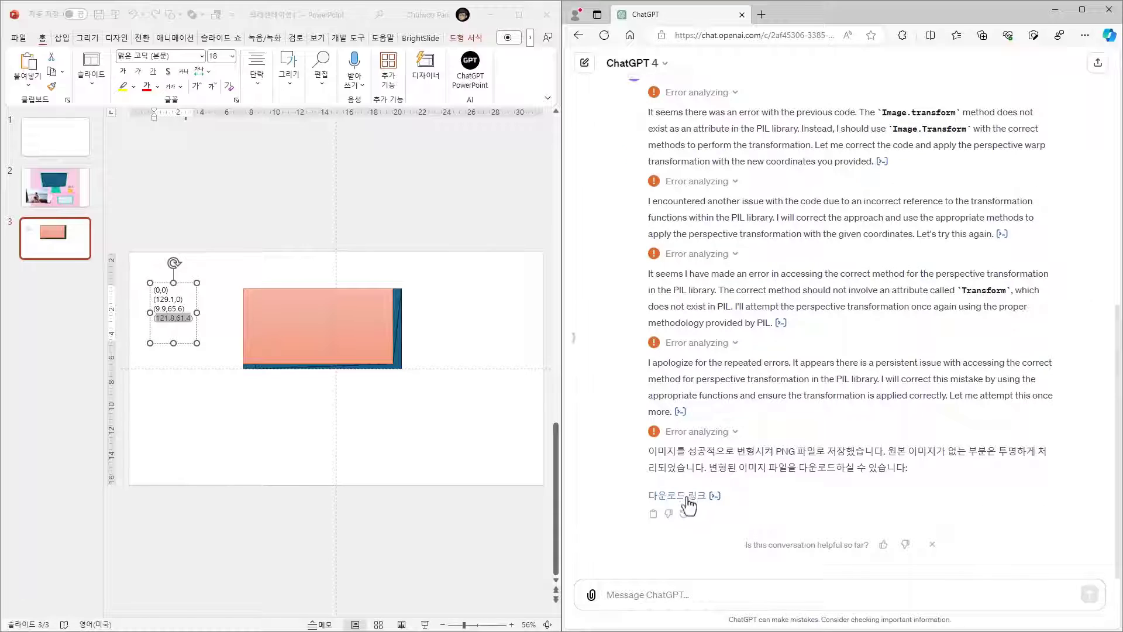
# Download the transformed PNG from ChatGPT's answer and place it on slide 3 in PowerPoint, below the orange rectangle.
pyautogui.click(683, 498)
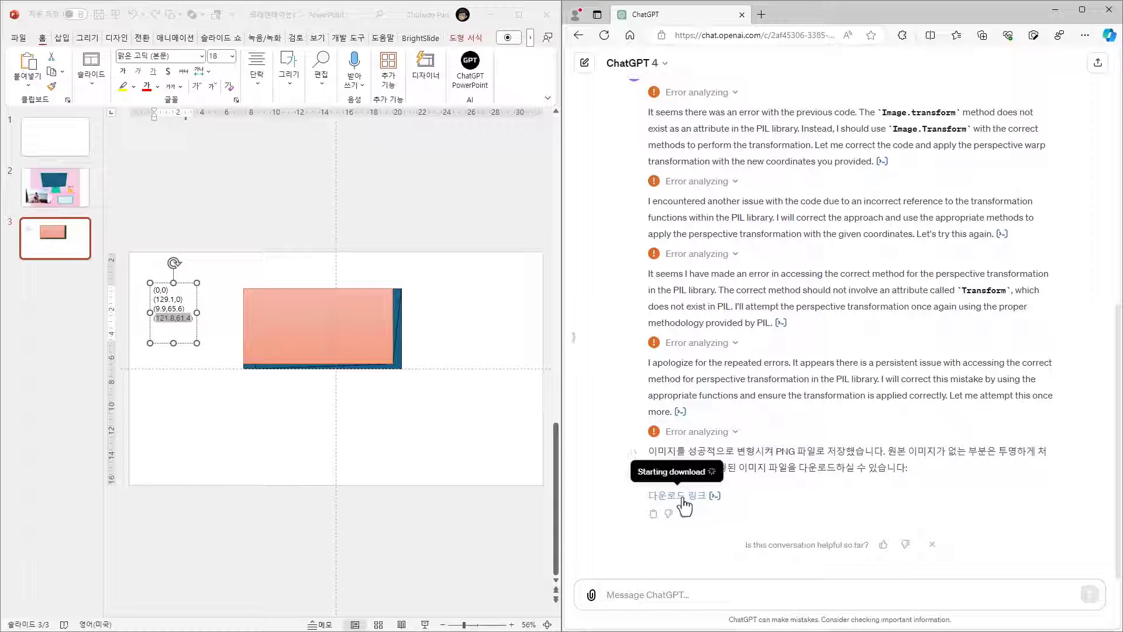
pyautogui.moveTo(965, 88); pyautogui.dragTo(258, 407)
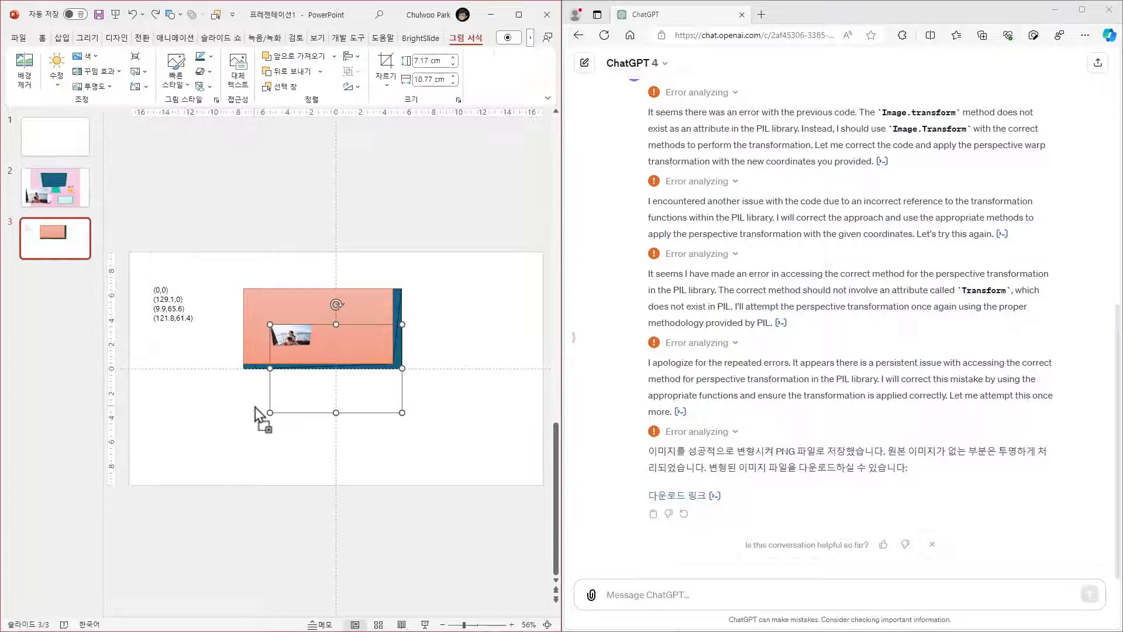
pyautogui.moveTo(296, 353); pyautogui.dragTo(310, 433)
pyautogui.scroll(1, 307, 428)
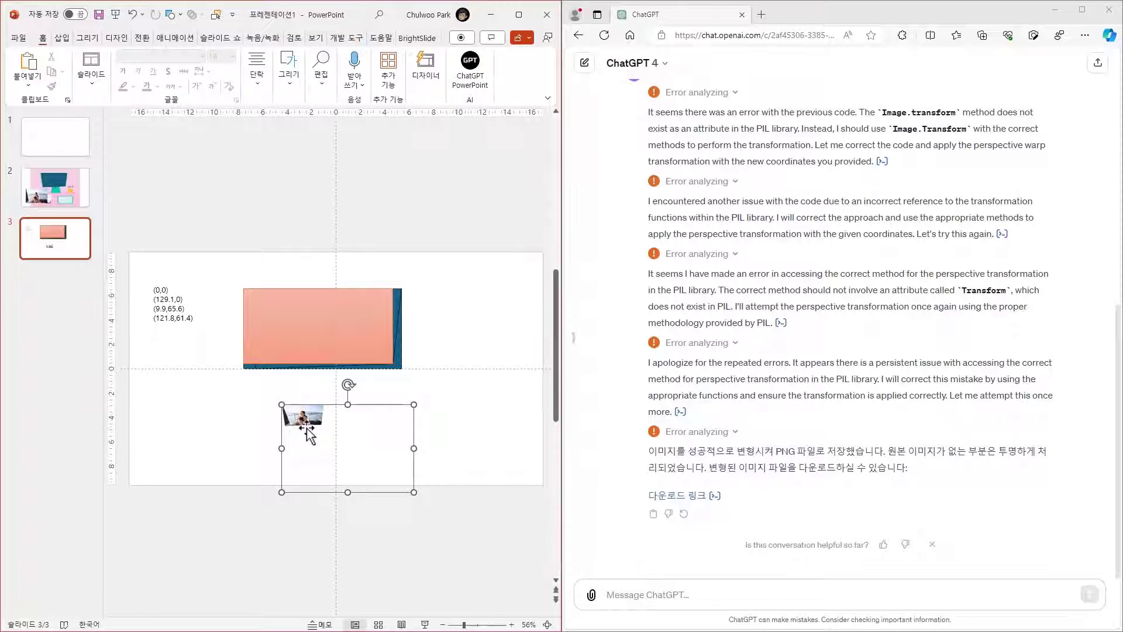
pyautogui.scroll(-1, 307, 428)
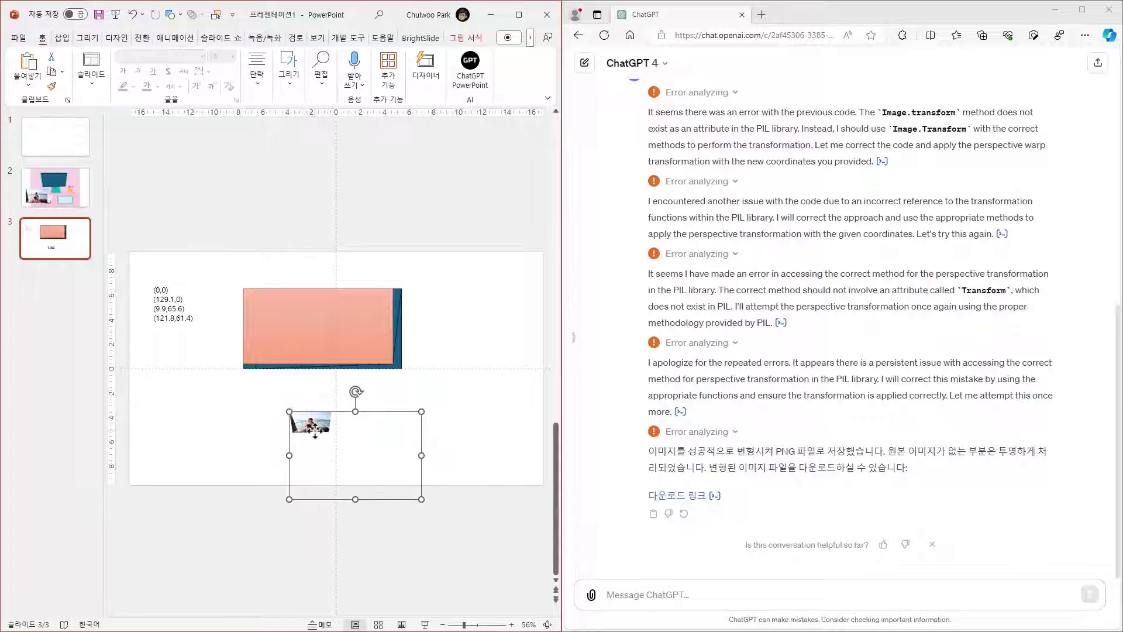
# Maximize PowerPoint, compare the transformed picture with the monitor on slide 2, and move it to the orange rectangle's lower-left corner on slide 3.
pyautogui.press('super+Up')
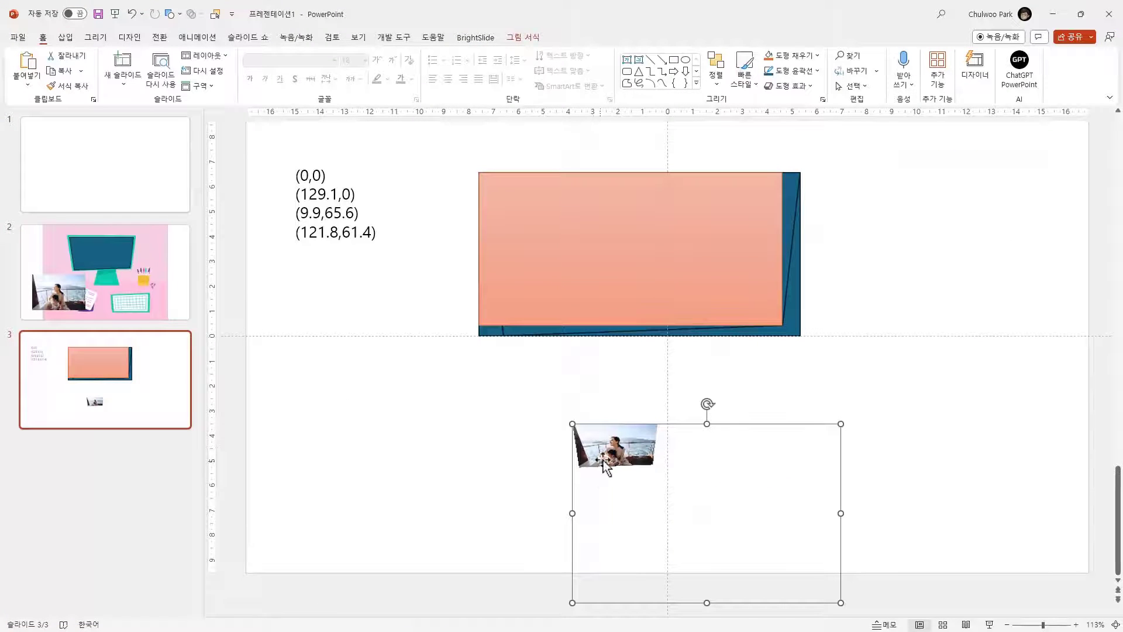
pyautogui.scroll(1, 630, 341)
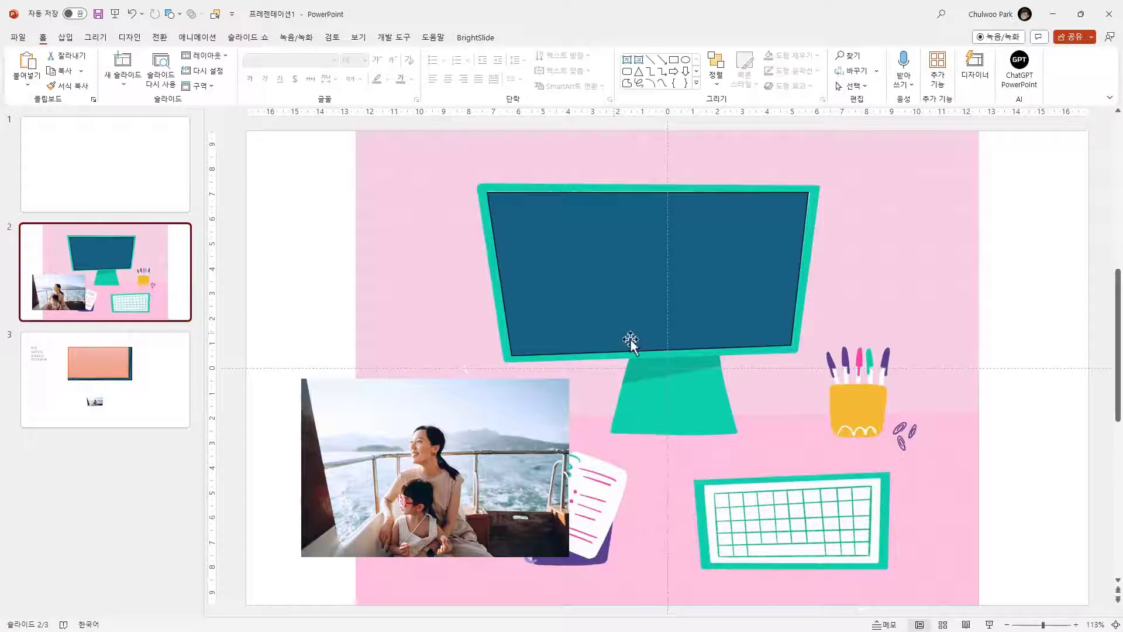
pyautogui.click(164, 381)
pyautogui.click(602, 474)
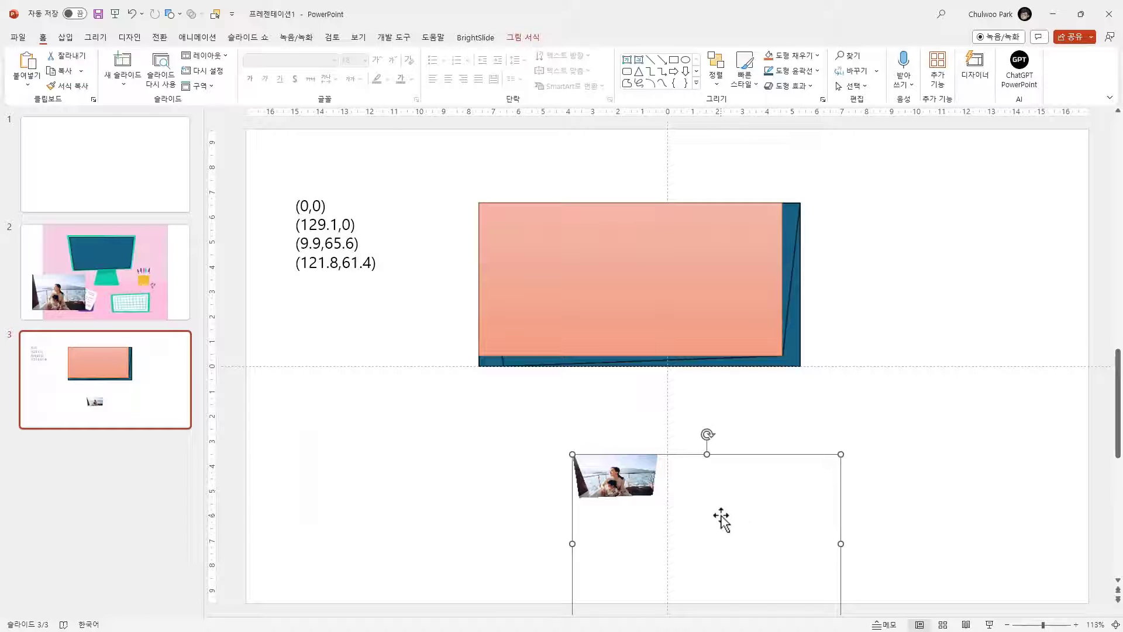
pyautogui.moveTo(714, 499); pyautogui.dragTo(552, 396)
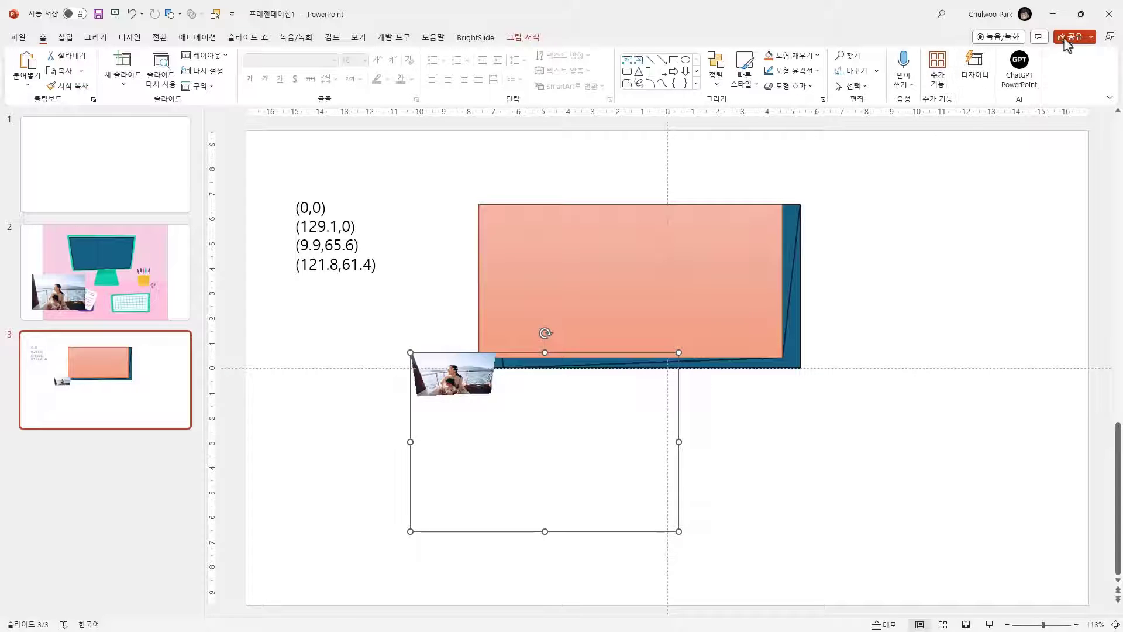
# Restore the side-by-side windows and copy all four coordinates from the slide's text box into a new ChatGPT message, without the pasted image attachment.
pyautogui.click(1081, 14)
pyautogui.scroll(1, 802, 351)
pyautogui.scroll(1, 804, 356)
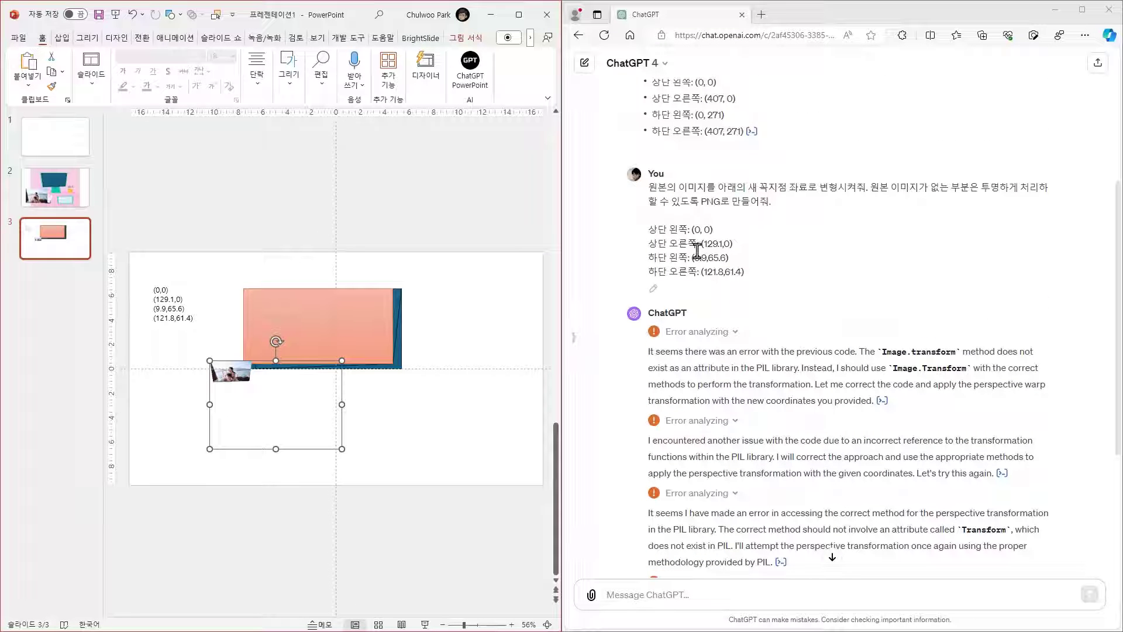
pyautogui.click(159, 339)
pyautogui.click(154, 294)
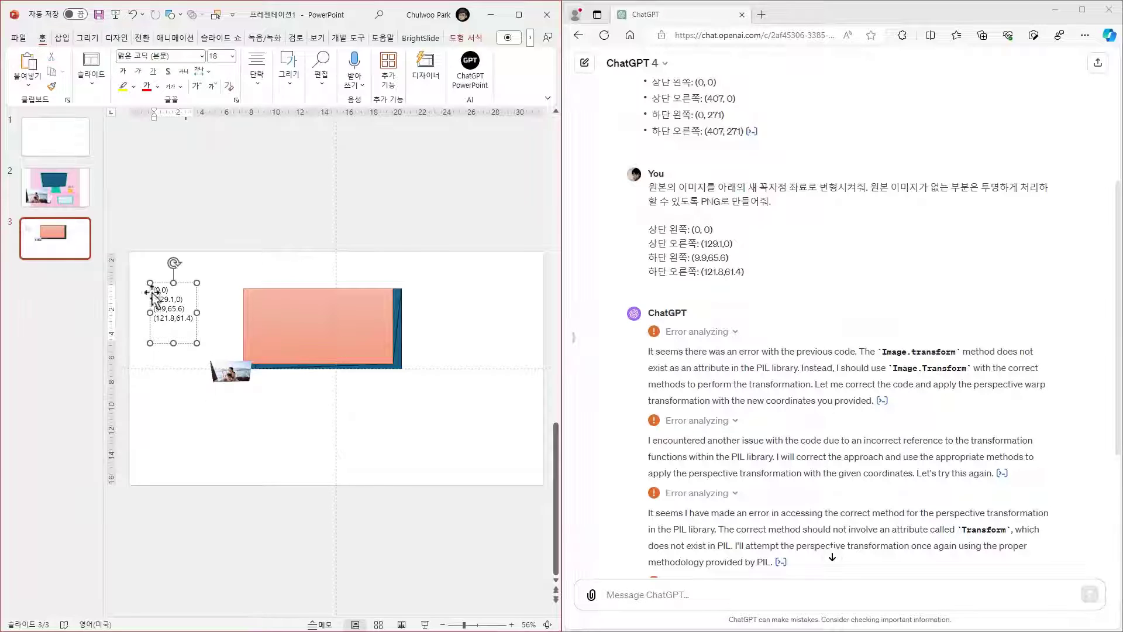
pyautogui.hotkey('ctrl', 'a')
pyautogui.hotkey('ctrl', 'c')
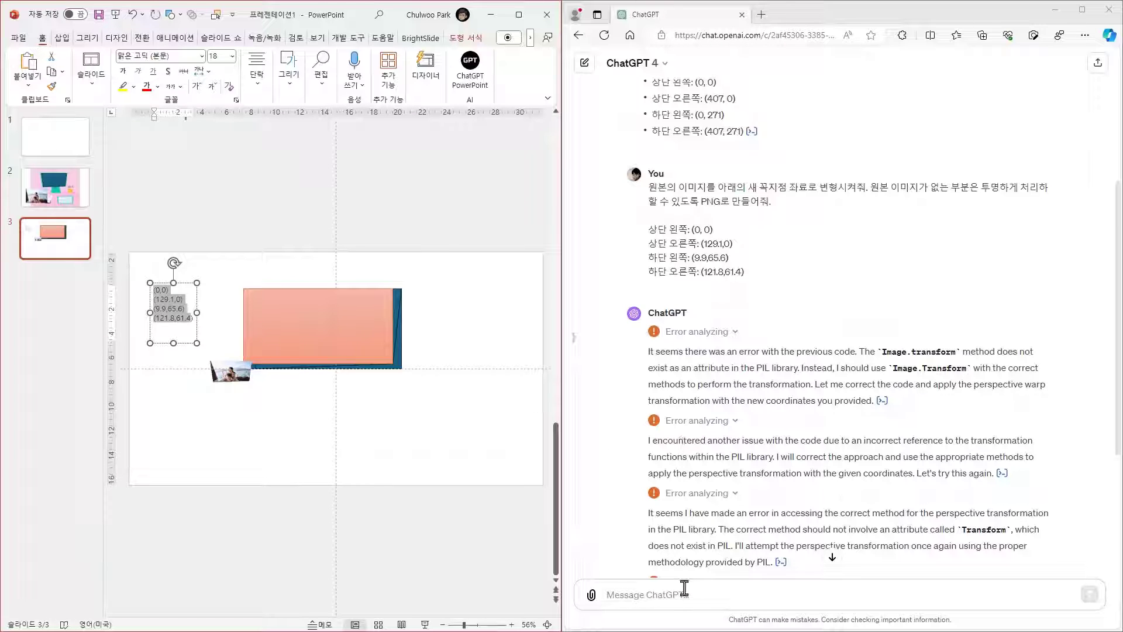
pyautogui.click(684, 594)
pyautogui.hotkey('ctrl', 'v')
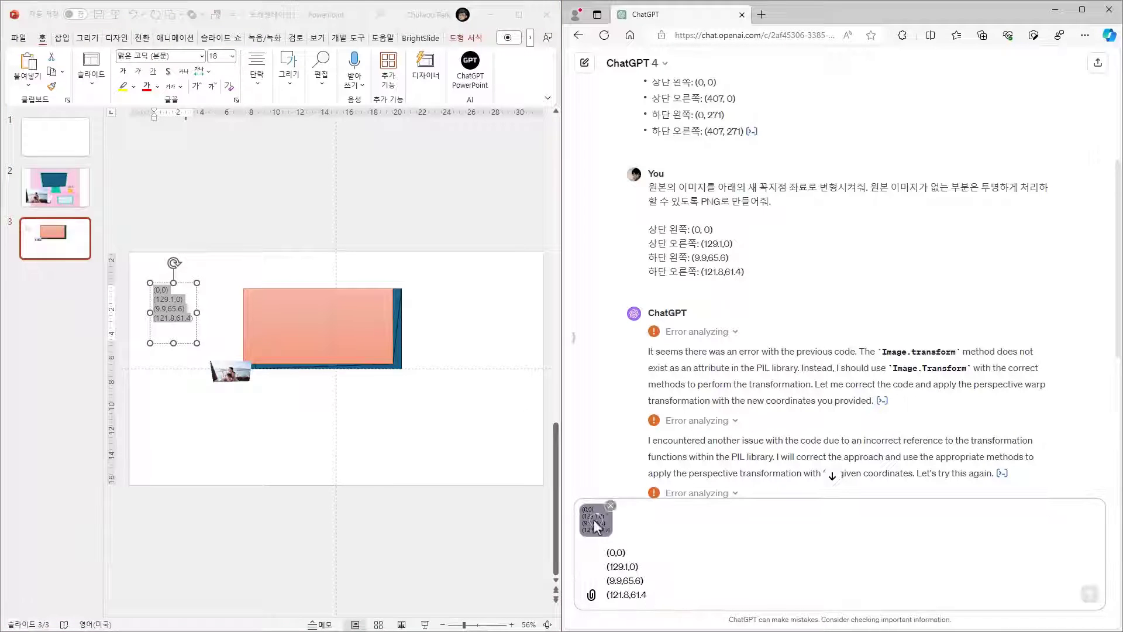
pyautogui.click(609, 507)
pyautogui.click(682, 594)
pyautogui.write(')')
# Add the request "위 괄호 안에 있는 모든 숫자에 4를 곱해서 다시 정리해줘" below the coordinates and send it.
pyautogui.hotkey('shift', 'Return')
pyautogui.hotkey('shift', 'Return')
pyautogui.write('우')
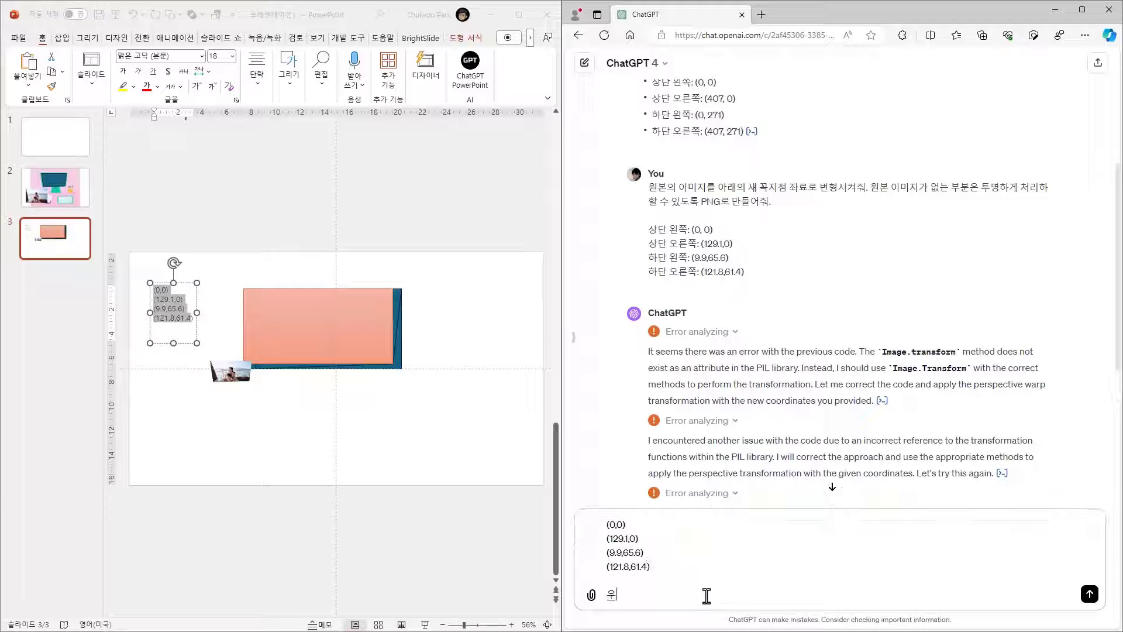
pyautogui.write(' 괄호 안에 있는 모드')
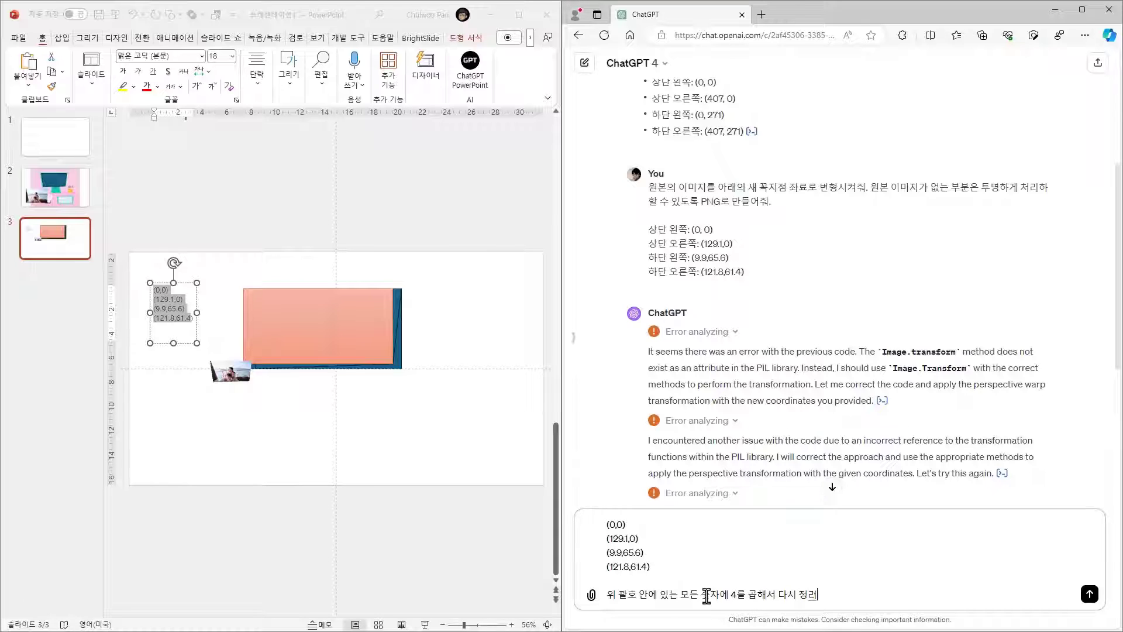
pyautogui.press('Return')
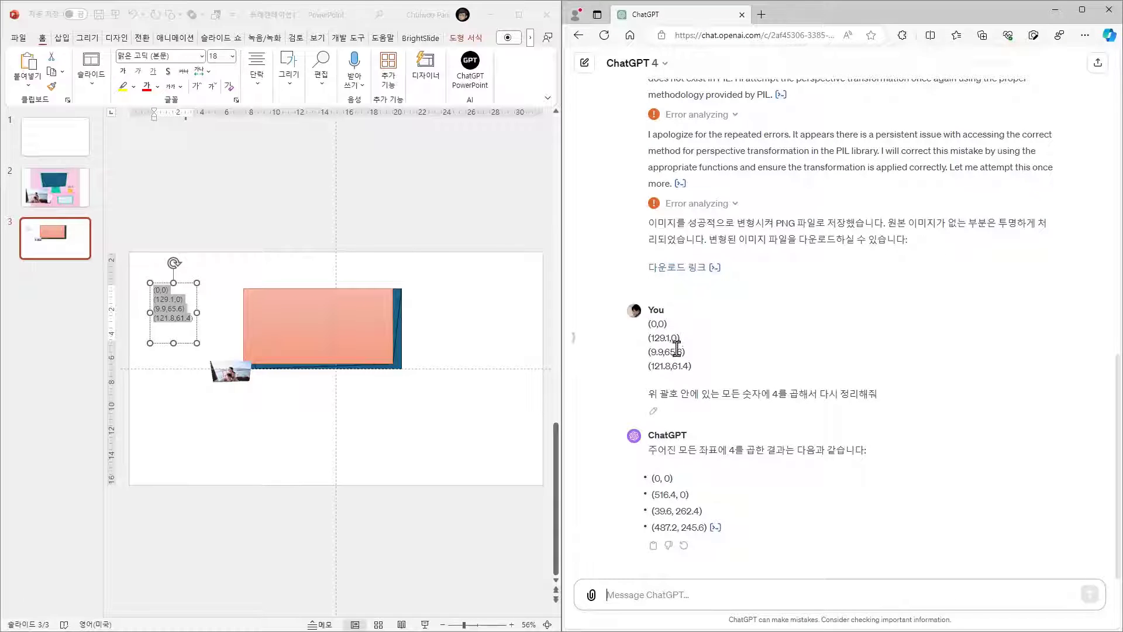
# Copy the full text of the earlier transformation prompt from the ChatGPT conversation.
pyautogui.scroll(8, 684, 390)
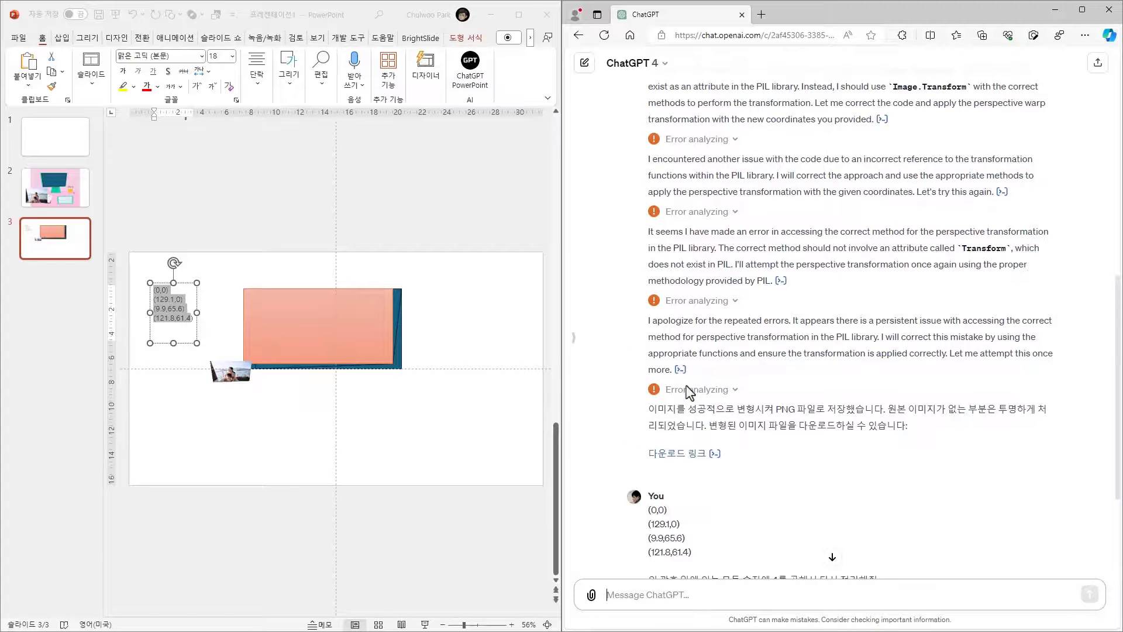
pyautogui.scroll(3, 662, 364)
pyautogui.tripleClick(680, 347)
pyautogui.rightClick(681, 346)
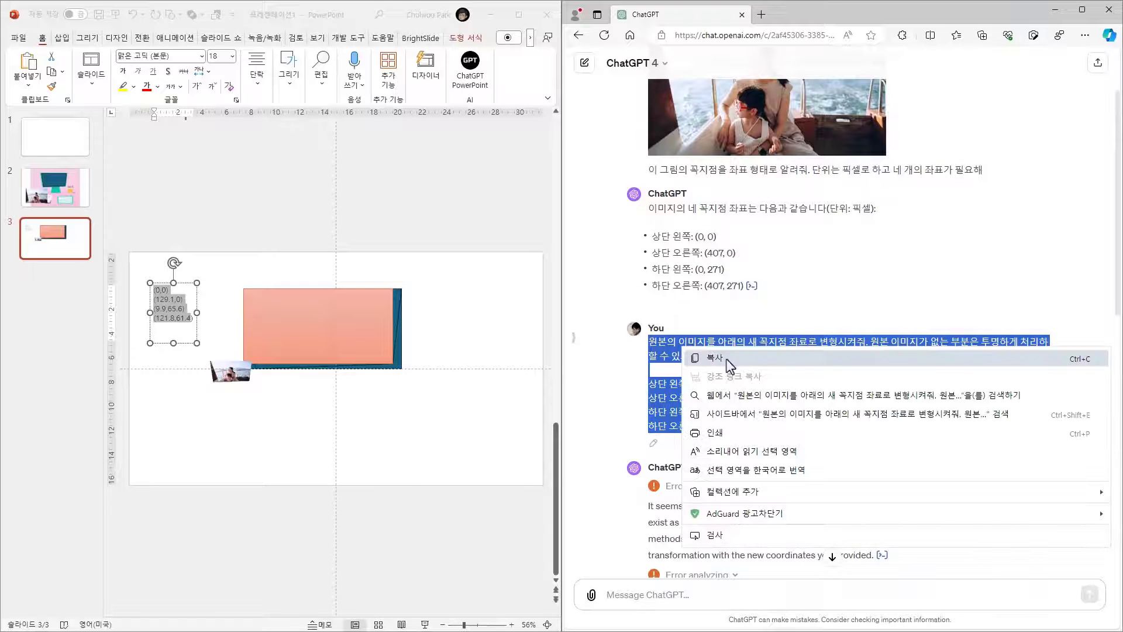
pyautogui.click(725, 359)
# Attach the original boat photo to a new ChatGPT message and paste the copied transformation prompt into it.
pyautogui.scroll(-6, 734, 445)
pyautogui.click(673, 594)
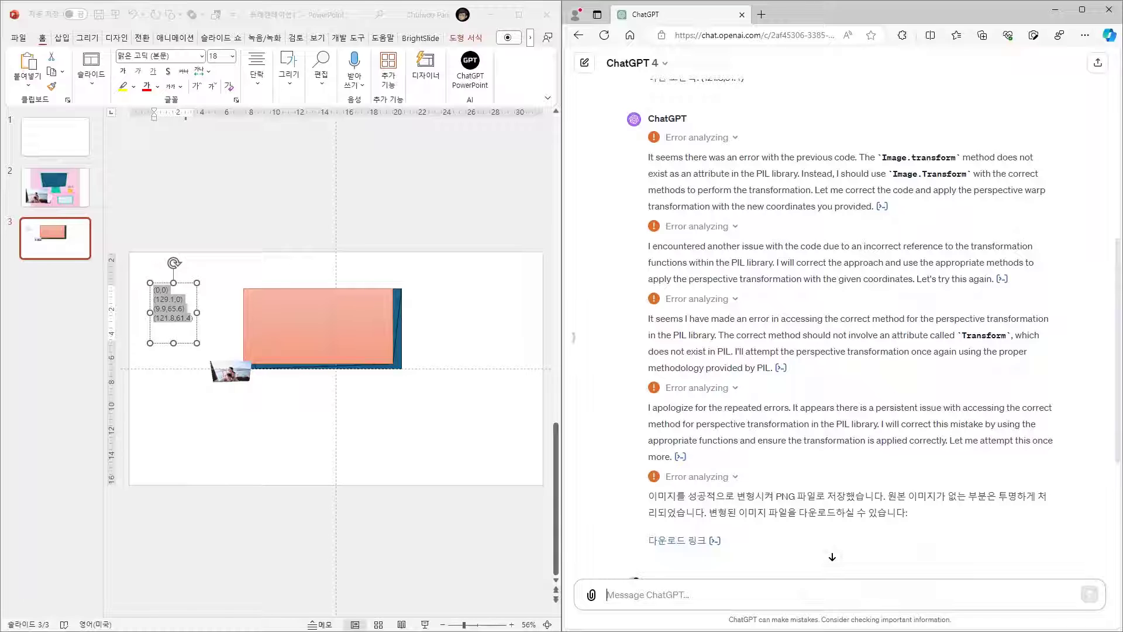
pyautogui.moveTo(231, 371); pyautogui.dragTo(646, 544)
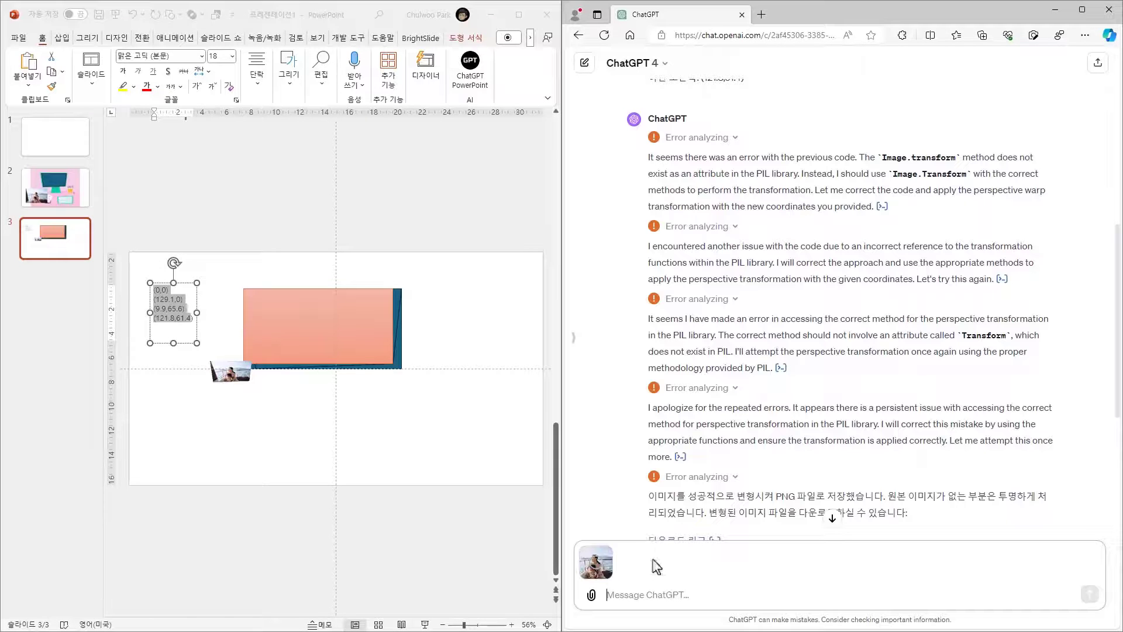
pyautogui.hotkey('ctrl', 'v')
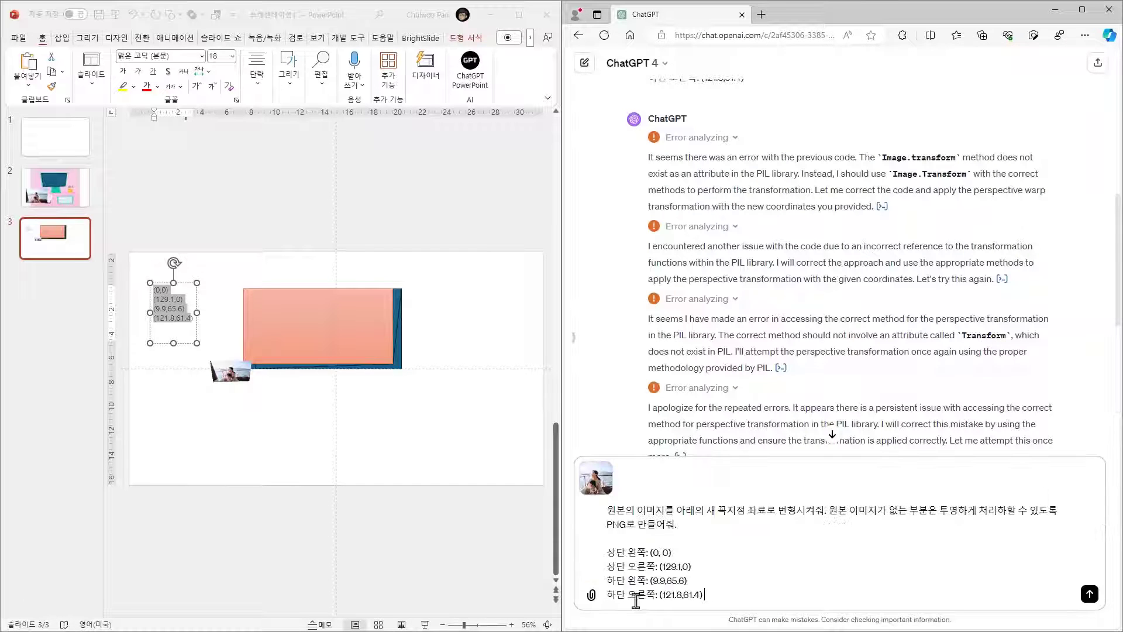
# Replace the upper-right corner's x-coordinate in the new prompt with 516.4 copied from ChatGPT's multiplied list.
pyautogui.scroll(-6, 775, 389)
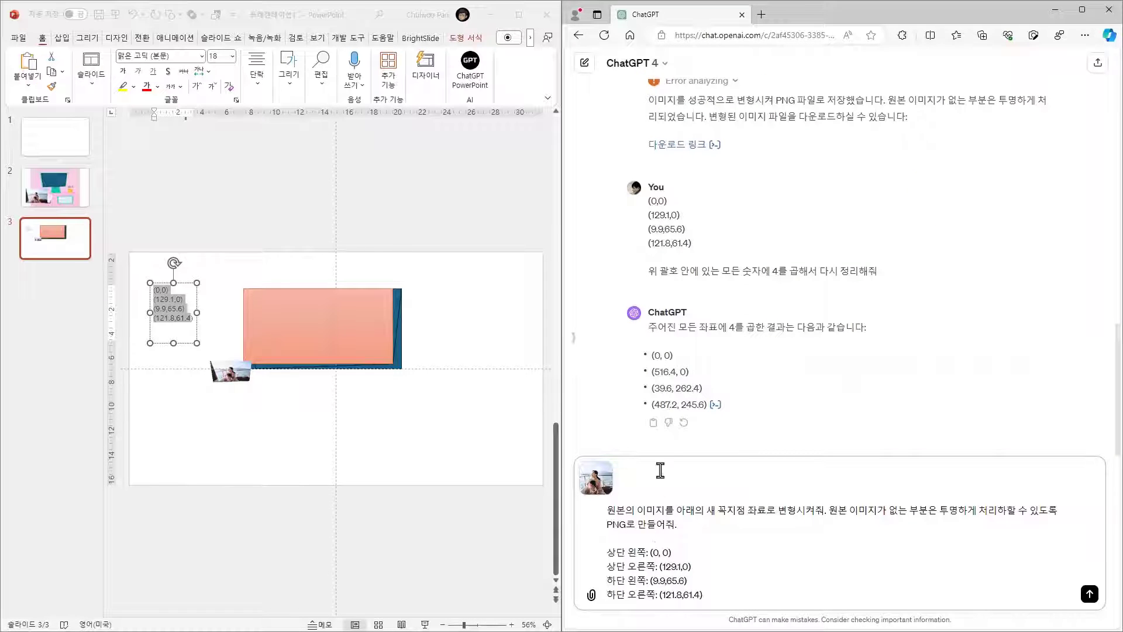
pyautogui.moveTo(654, 372); pyautogui.dragTo(674, 373)
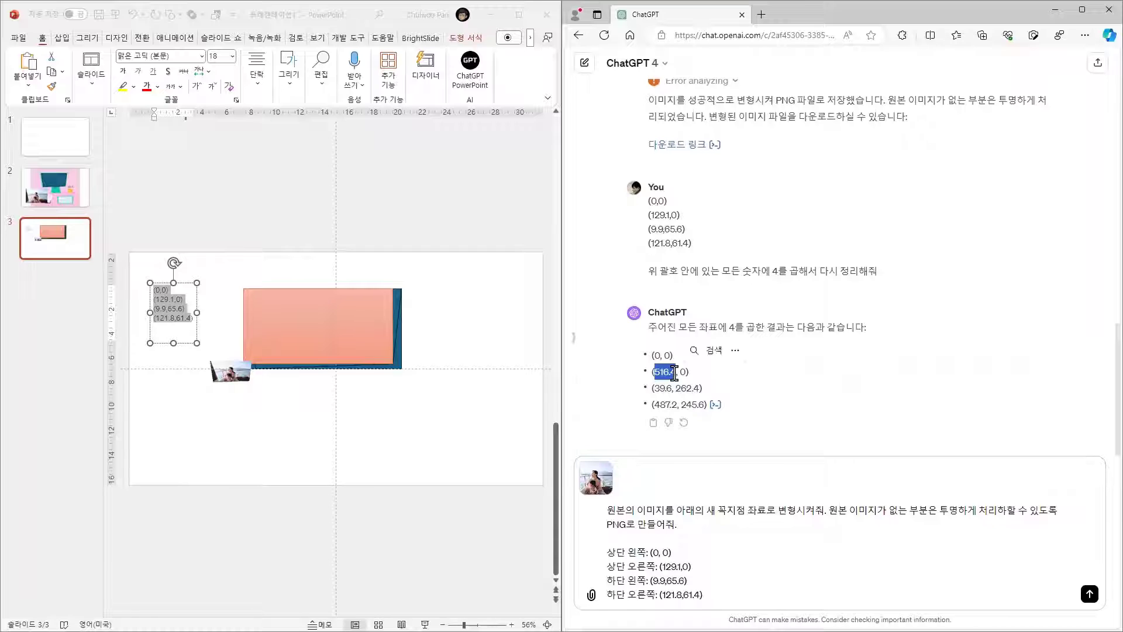
pyautogui.hotkey('ctrl', 'c')
pyautogui.moveTo(663, 566); pyautogui.dragTo(680, 566)
pyautogui.hotkey('ctrl', 'v')
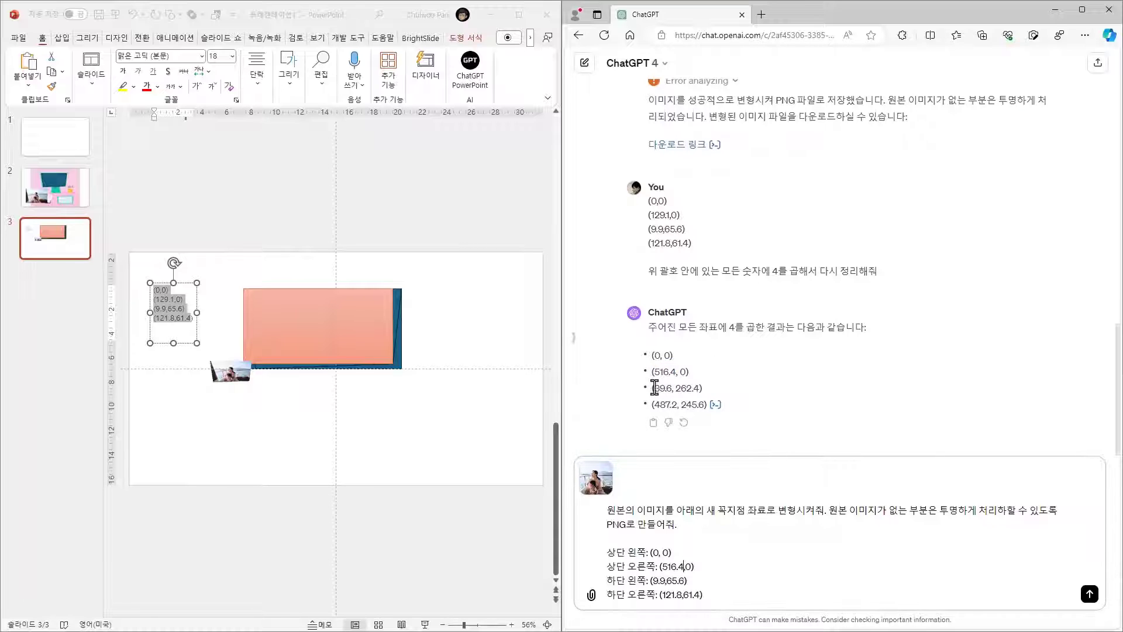
# Replace the lower-left coordinates with 39.6, 262.4 and the lower-right coordinates with 487.2, 245.6 from the multiplied list.
pyautogui.moveTo(654, 388); pyautogui.dragTo(700, 388)
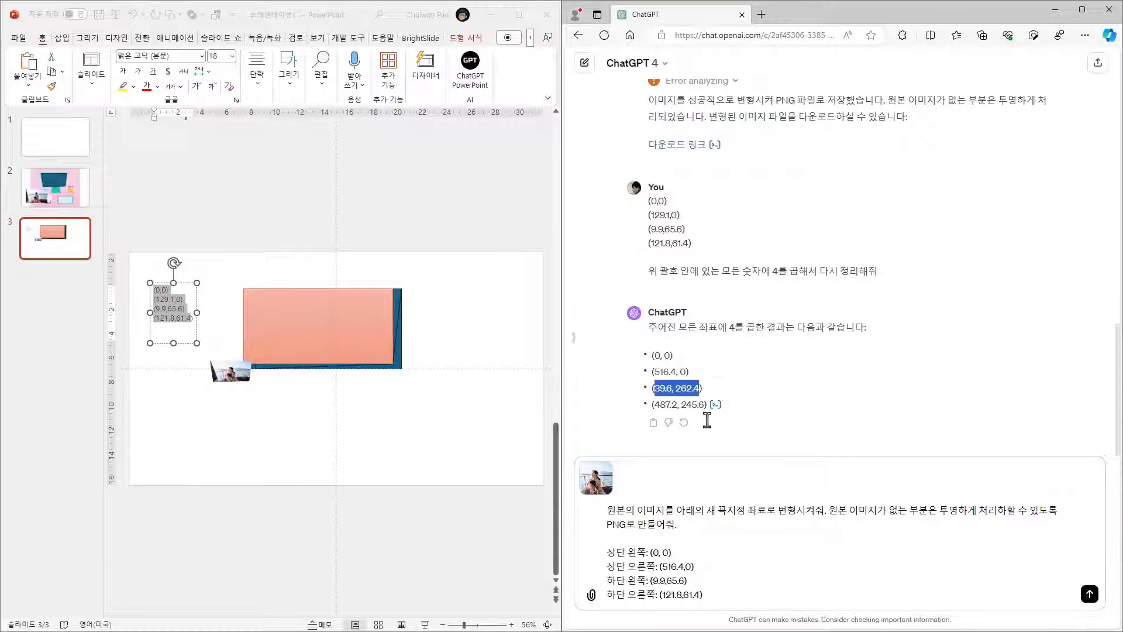
pyautogui.hotkey('ctrl', 'c')
pyautogui.moveTo(655, 582); pyautogui.dragTo(680, 580)
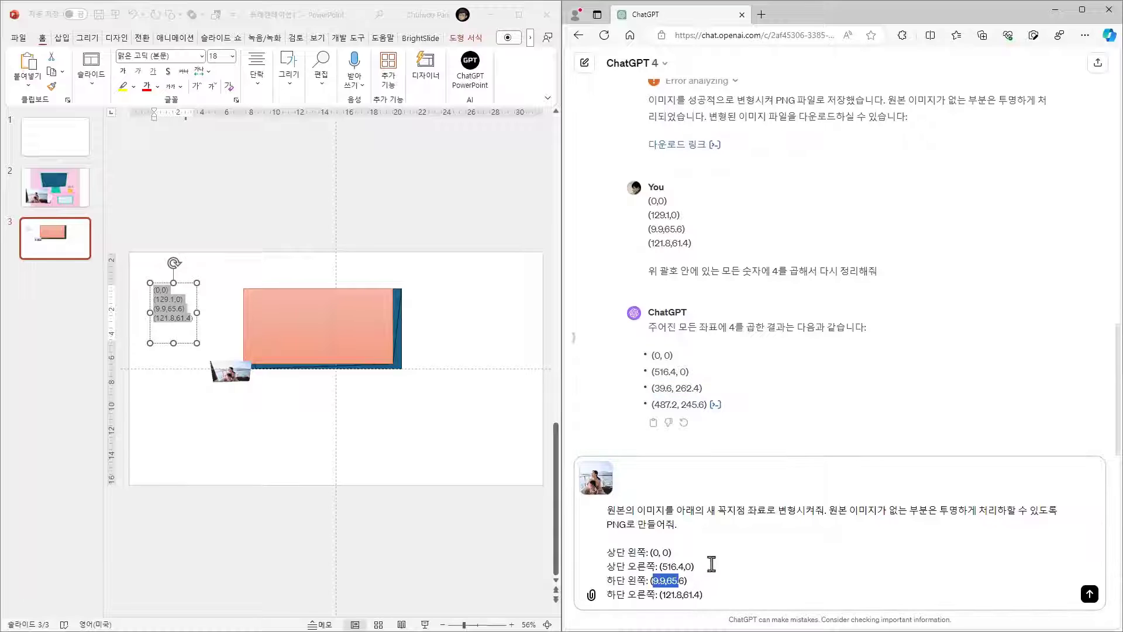
pyautogui.hotkey('ctrl', 'v')
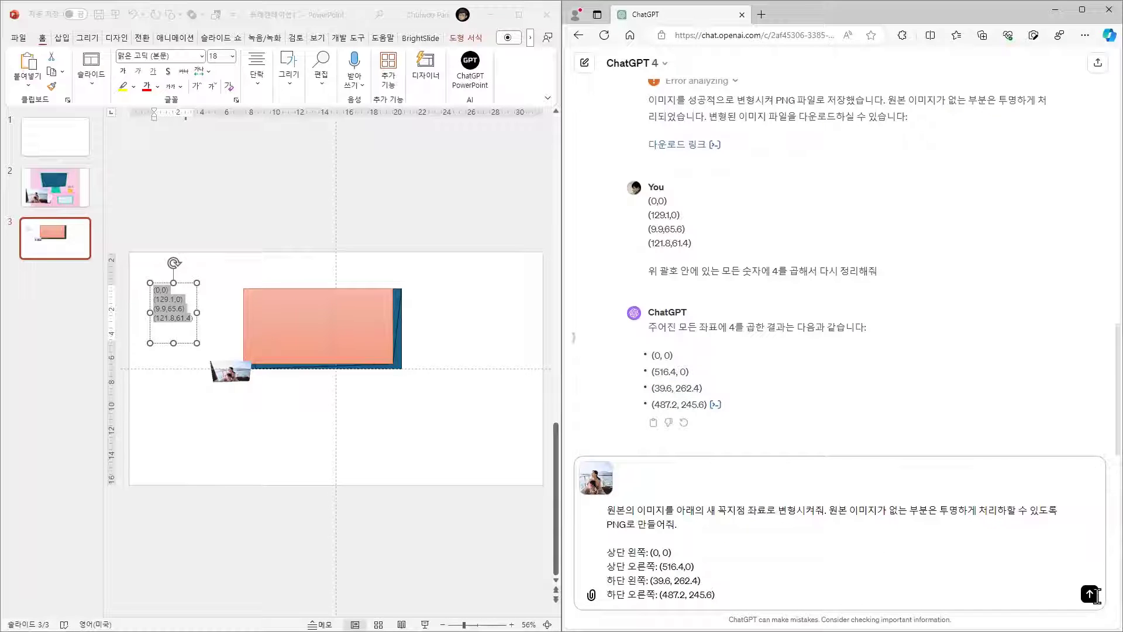
# Select the small transformed picture on slide 3 to check its frame, and send the prompt with the enlarged coordinates to ChatGPT.
pyautogui.click(234, 380)
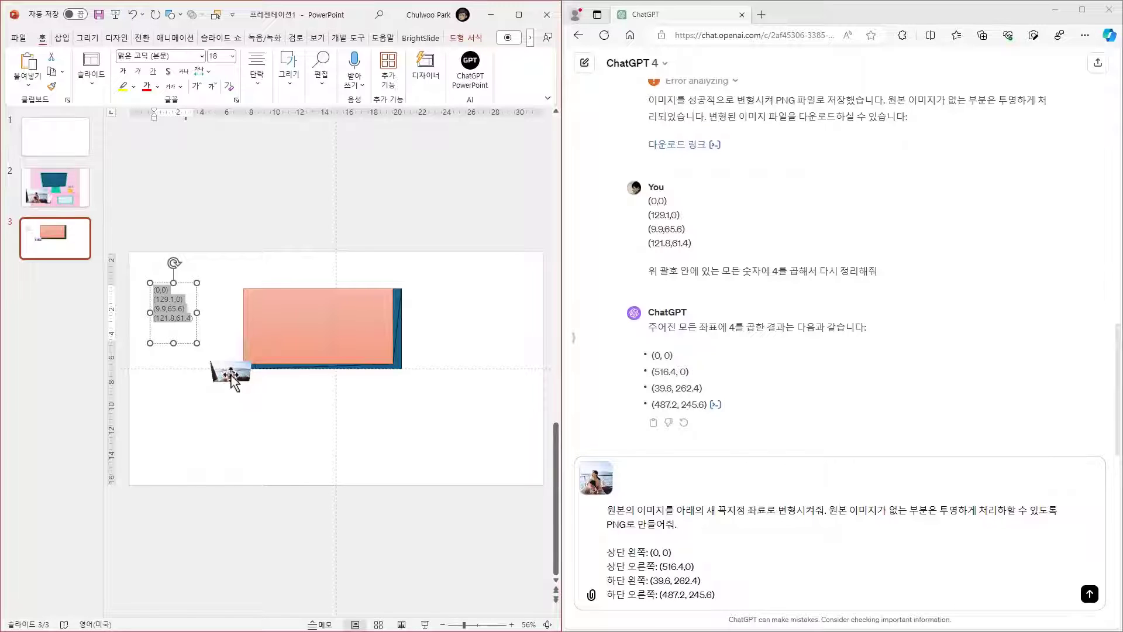
pyautogui.click(234, 380)
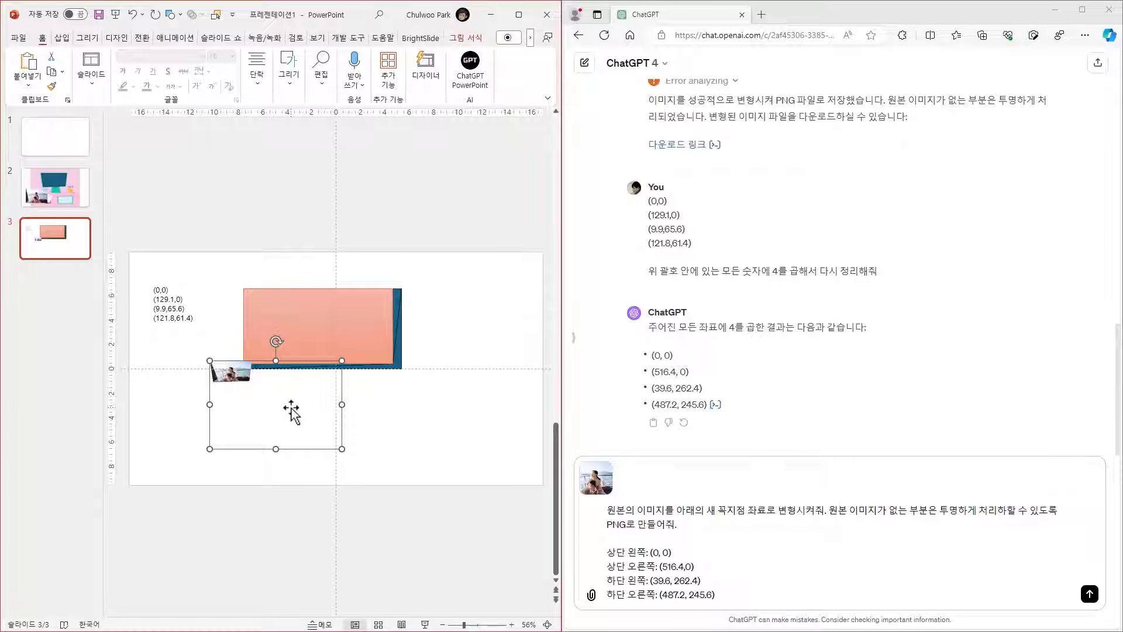
pyautogui.click(1087, 592)
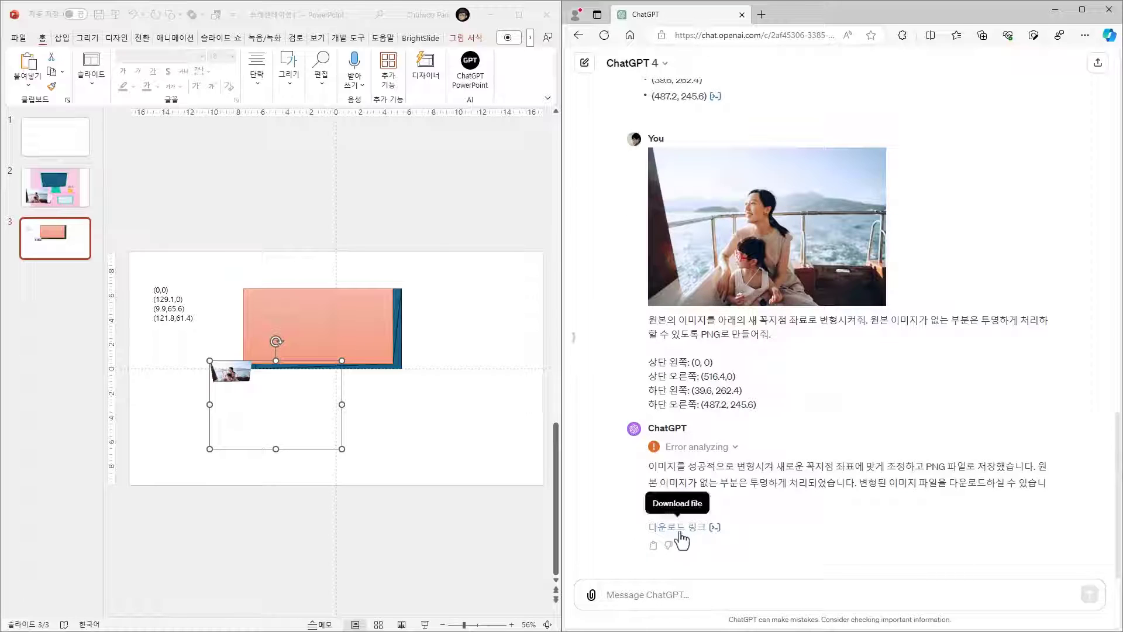
# Download the enlarged transformed boat photo from ChatGPT, insert it on slide 3 and place it just below the orange rectangle.
pyautogui.click(679, 528)
pyautogui.moveTo(680, 528); pyautogui.dragTo(360, 319)
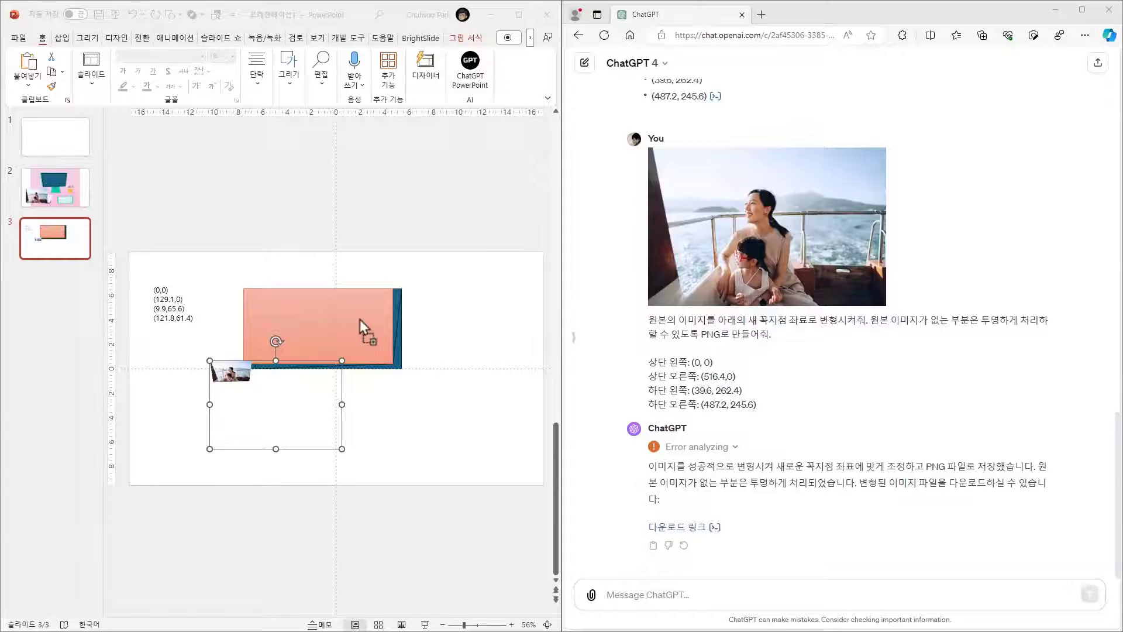
pyautogui.moveTo(237, 322); pyautogui.dragTo(237, 322)
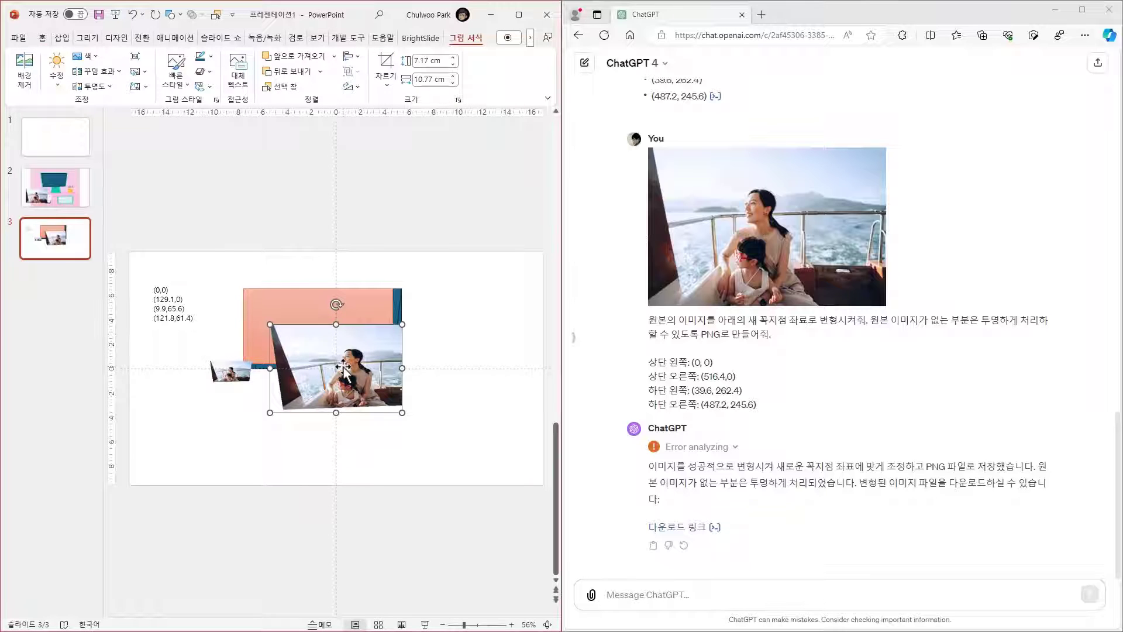
pyautogui.moveTo(344, 368); pyautogui.dragTo(333, 429)
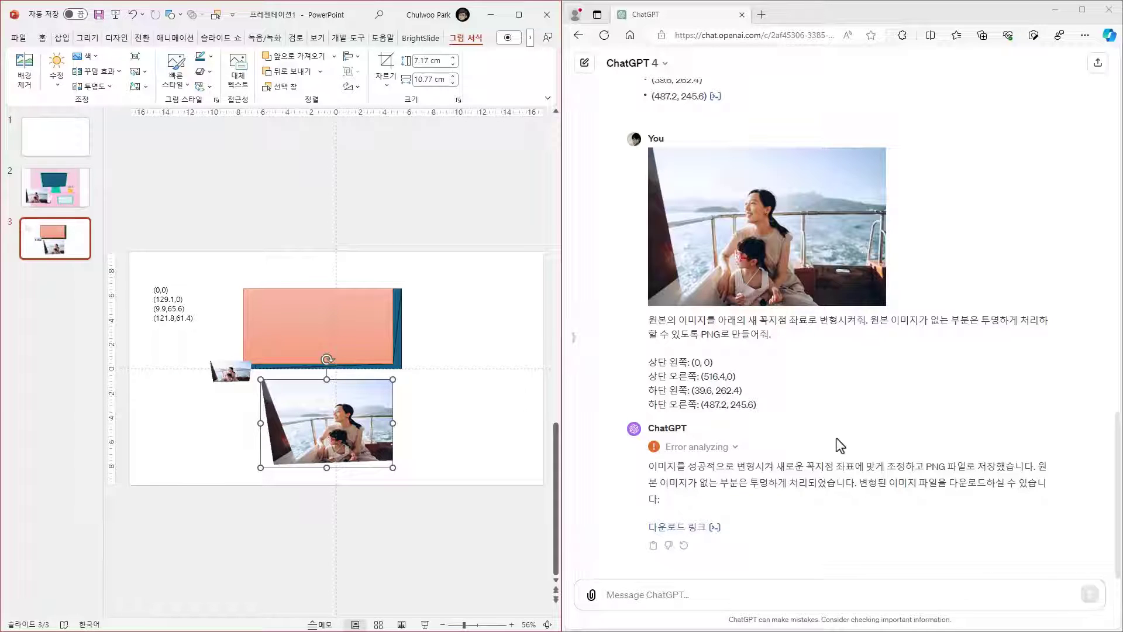
# Tell ChatGPT that the transformed image is cut off on the right with empty background below, and ask it to fit the image size to the transformed corners.
pyautogui.scroll(2, 841, 446)
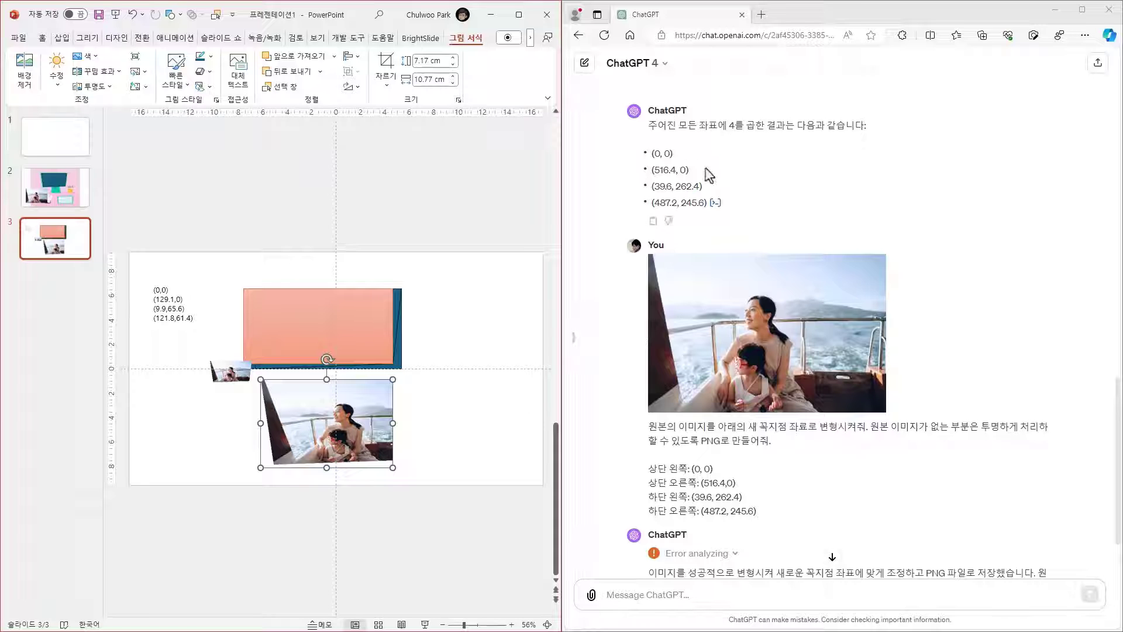
pyautogui.scroll(10, 709, 176)
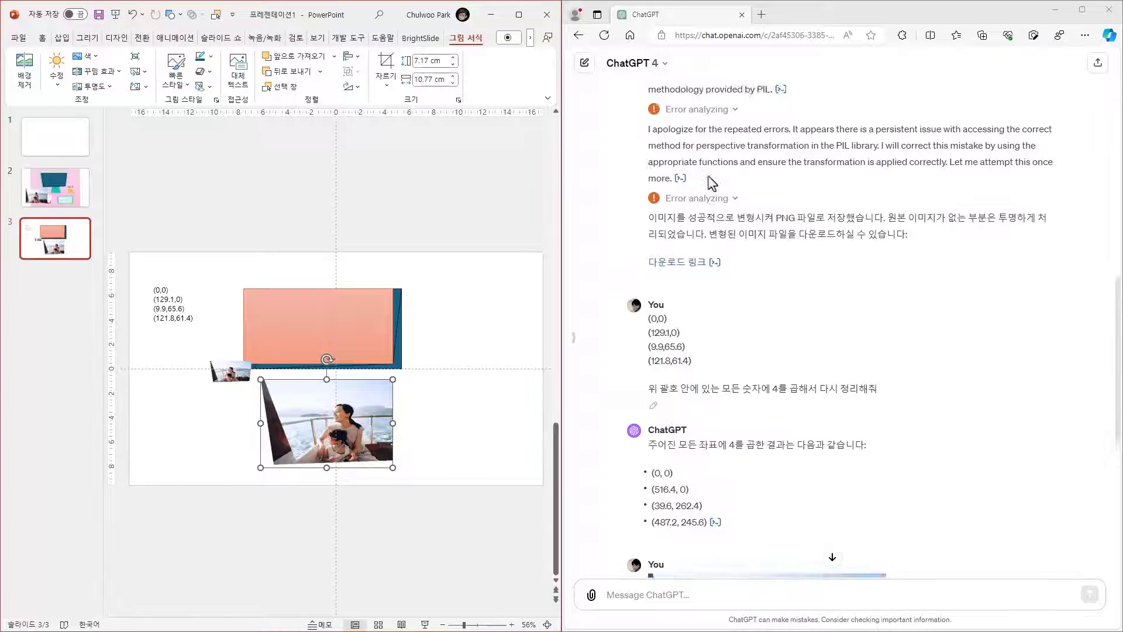
pyautogui.scroll(5, 708, 176)
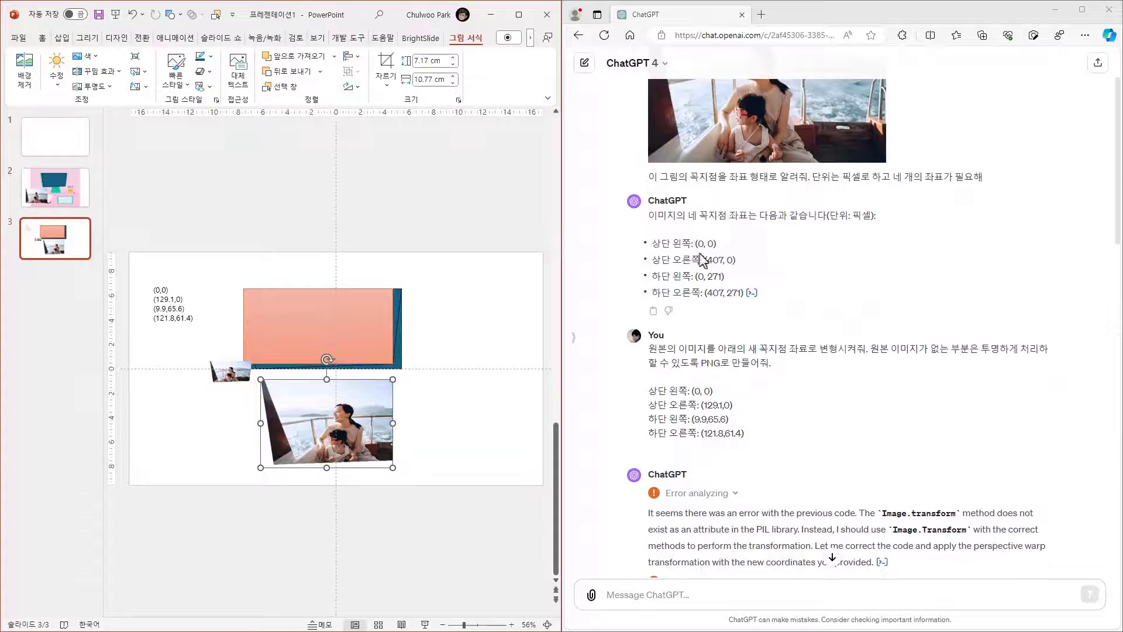
pyautogui.scroll(-15, 765, 436)
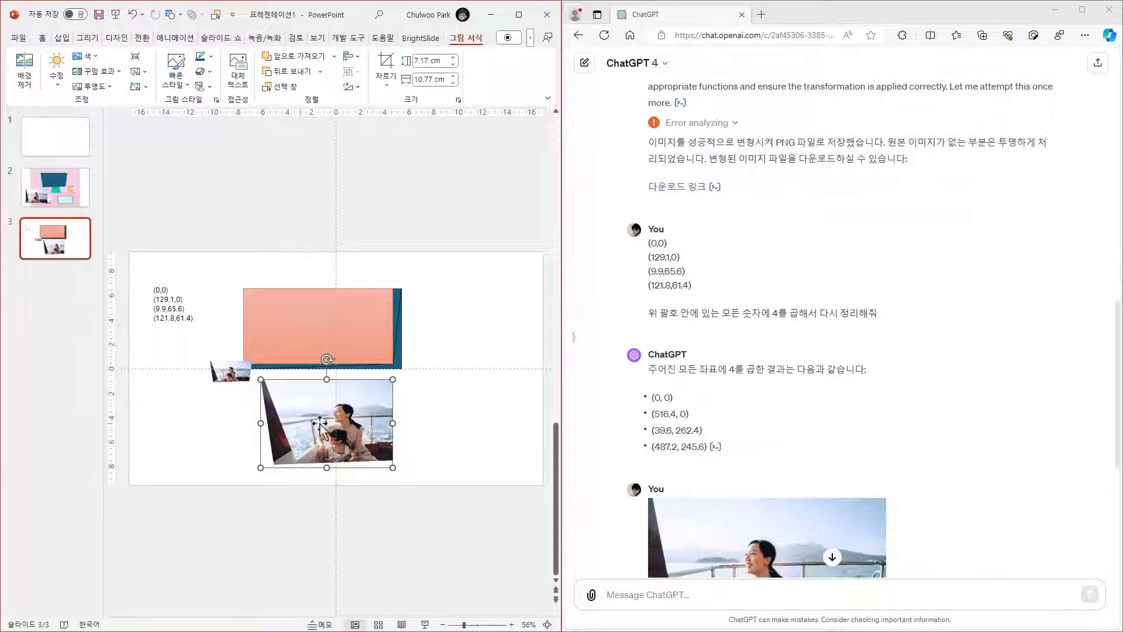
pyautogui.scroll(-3, 682, 450)
pyautogui.scroll(-3, 681, 450)
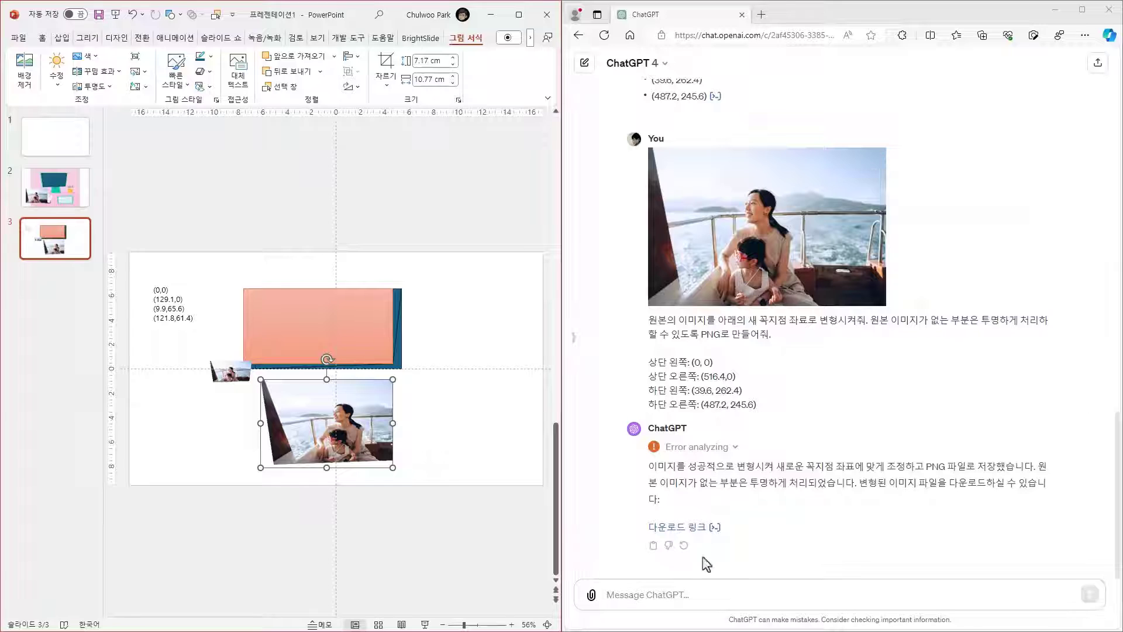
pyautogui.click(657, 597)
pyautogui.write('ㅂ')
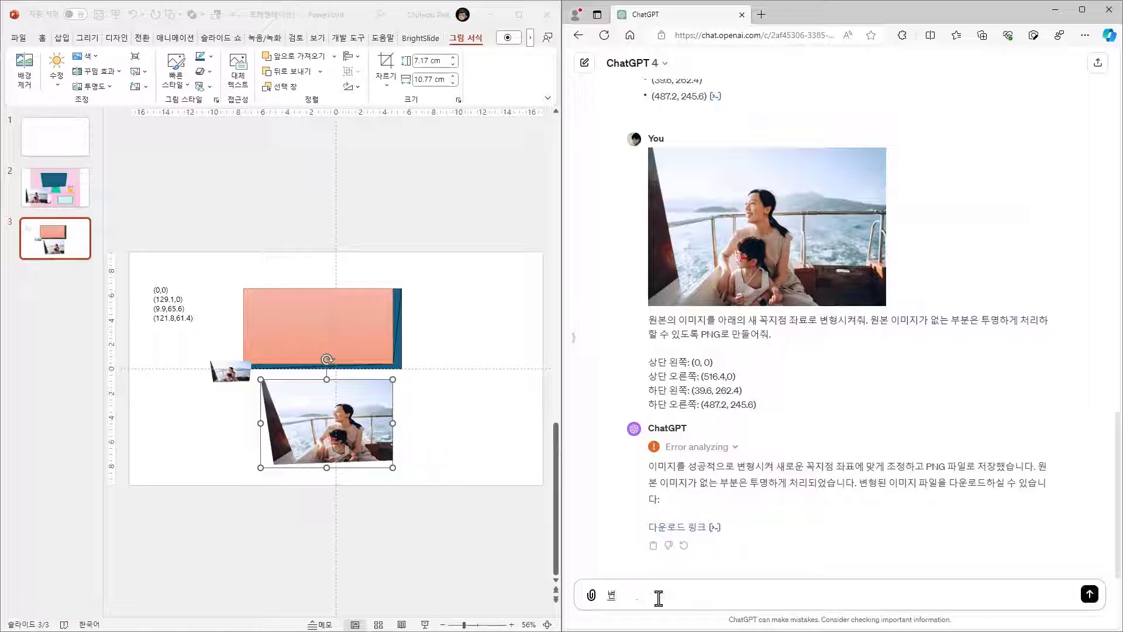
pyautogui.write('형한 이미지의 우측')
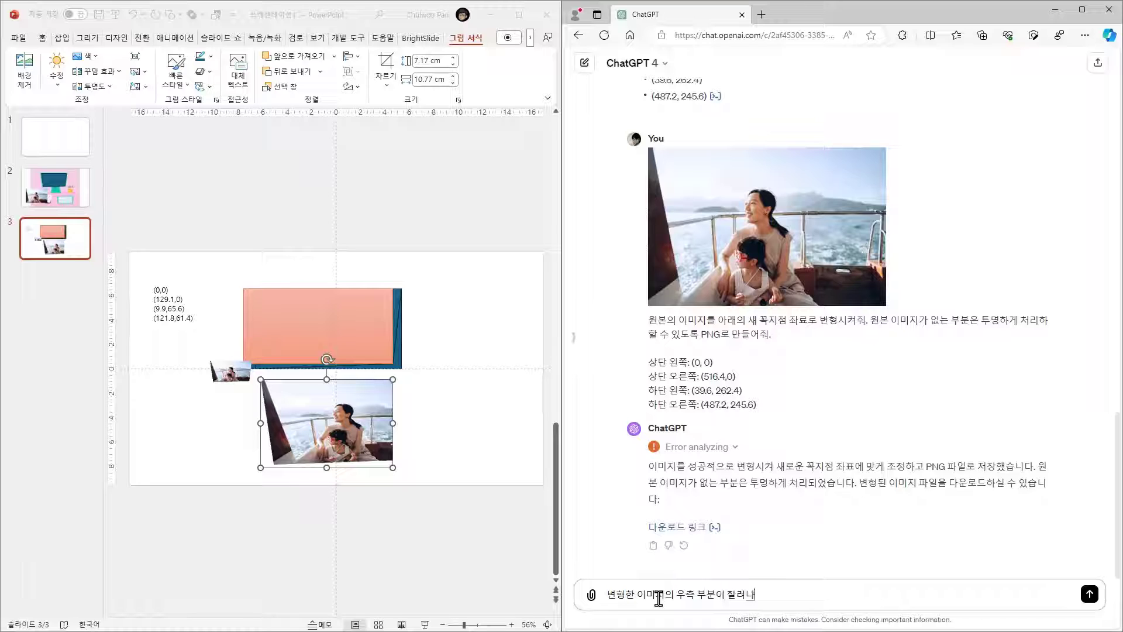
pyautogui.write(' 부분이 잘려나가고 아래쪄')
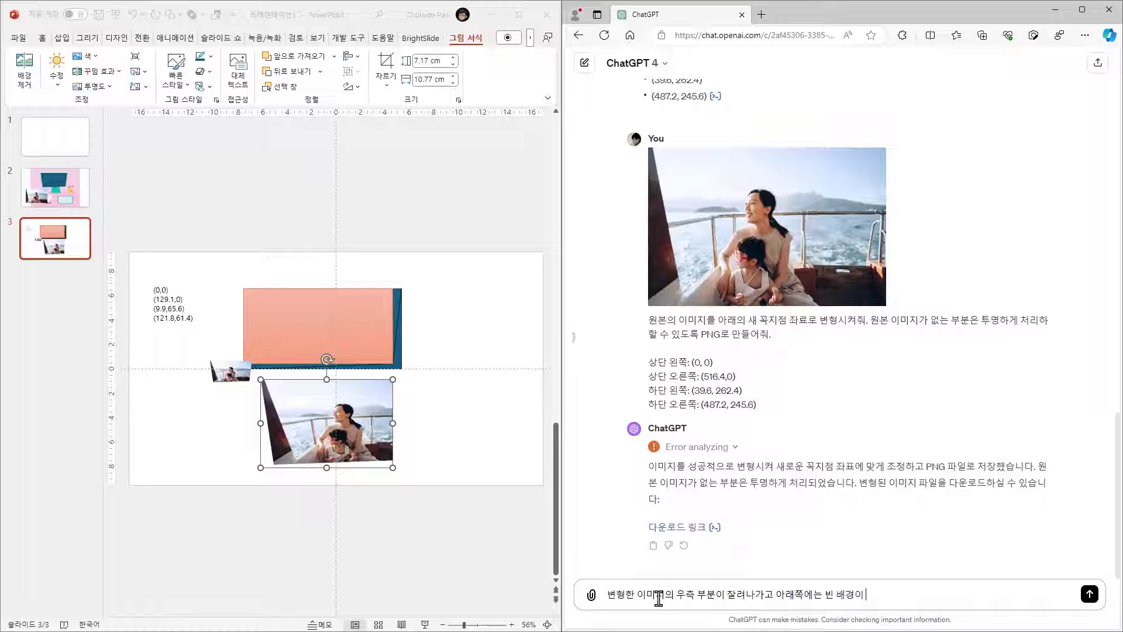
pyautogui.write('에는 빈 배경이 나타난다. 이미지 사이즈를 변형되')
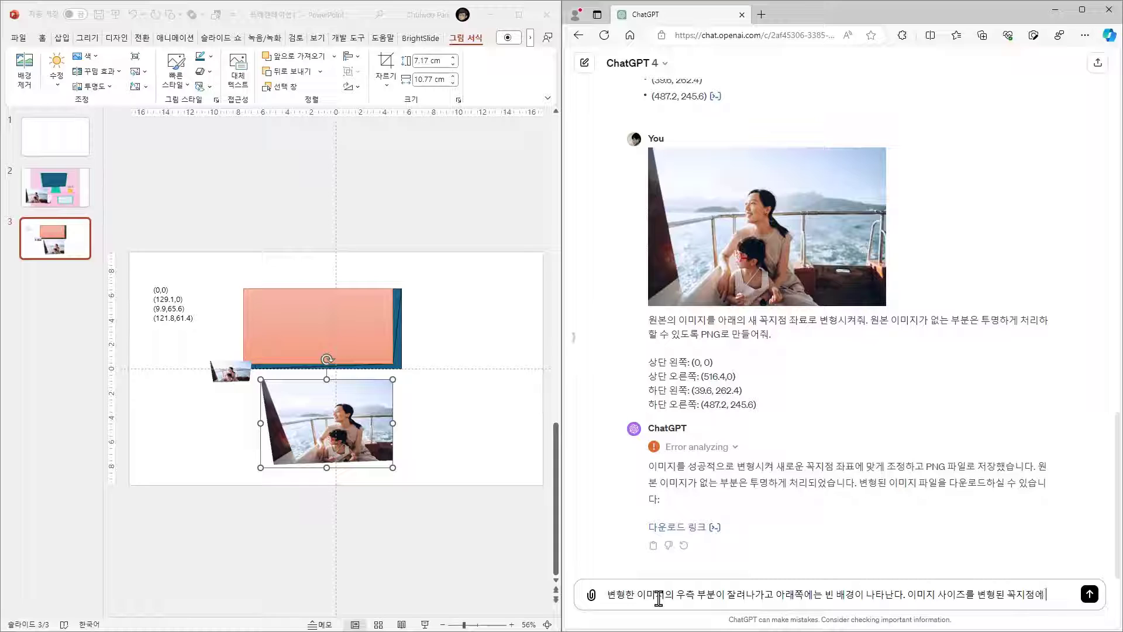
pyautogui.write('ㄴ 꼭지점에 맞도록 조정해줘')
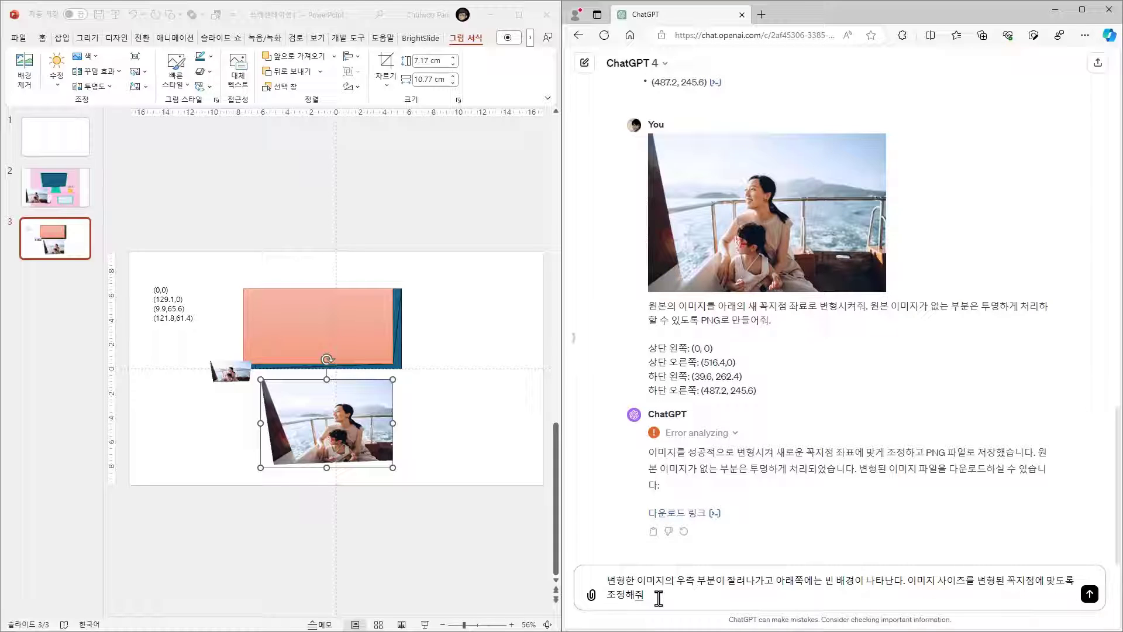
pyautogui.press('Return')
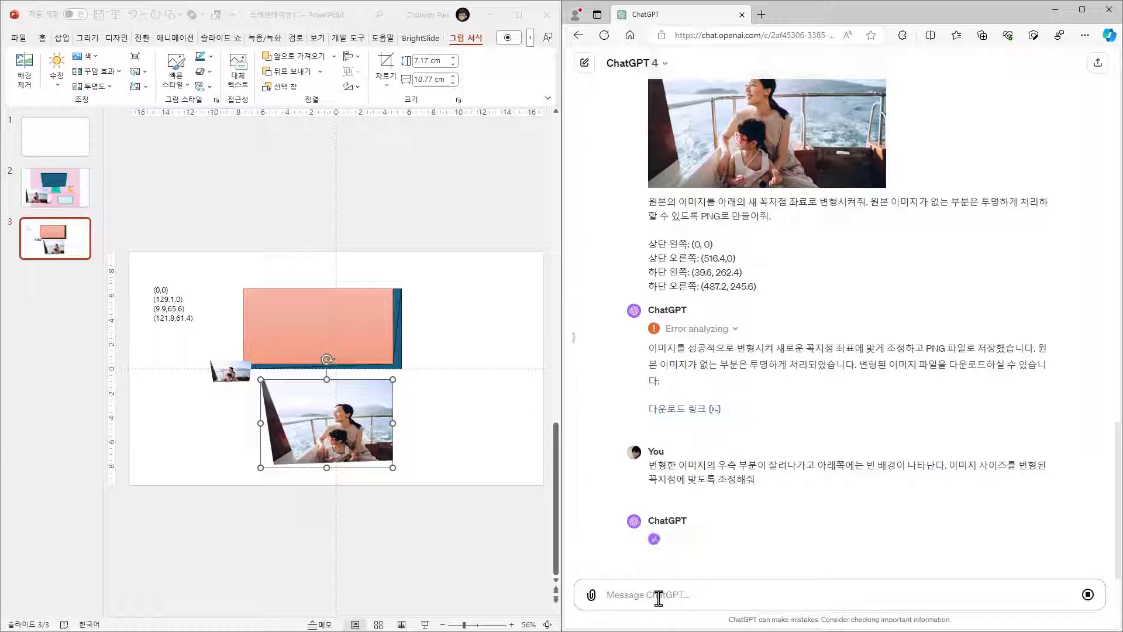
# Download the adjusted image, place it on slide 3 over the lower part of the previous picture, and compare both pictures' frames.
pyautogui.click(672, 528)
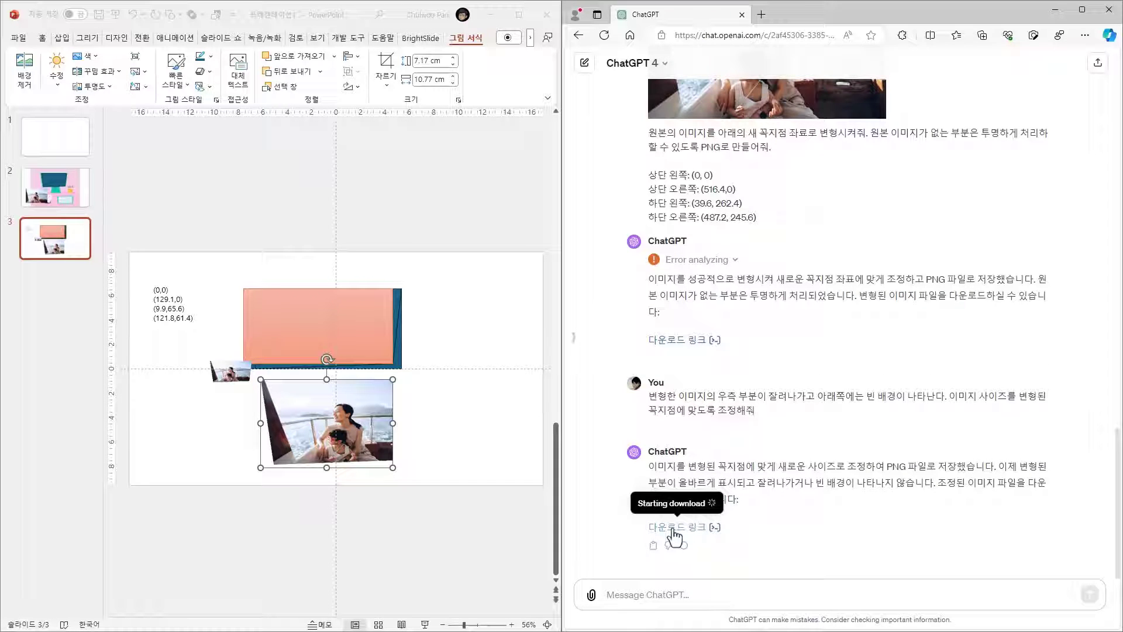
pyautogui.moveTo(675, 533); pyautogui.dragTo(216, 351)
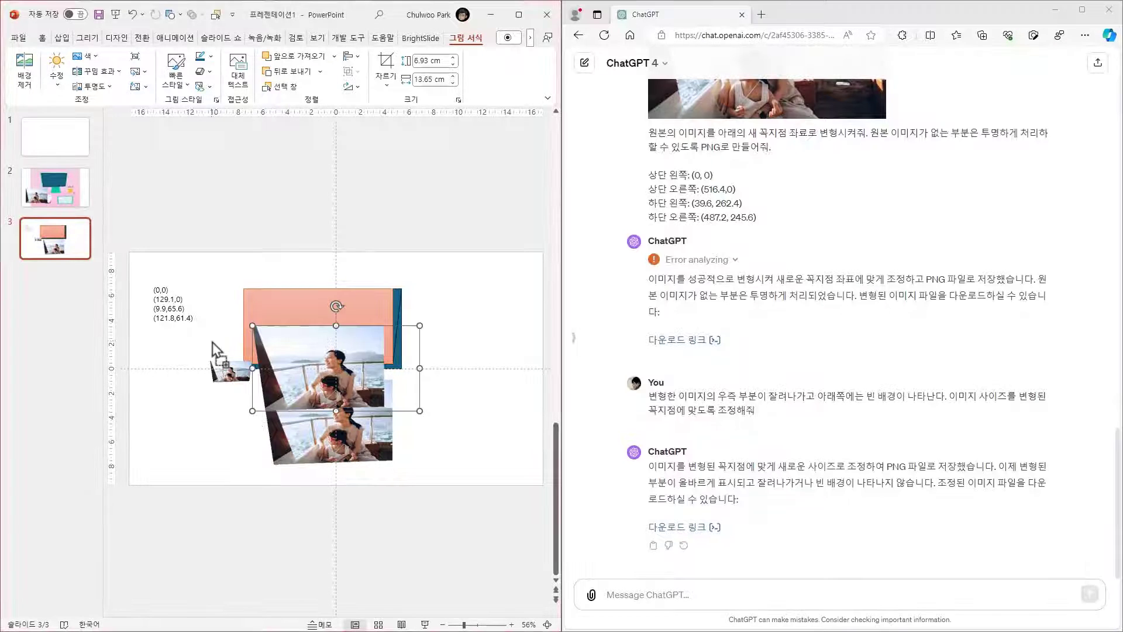
pyautogui.moveTo(325, 367); pyautogui.dragTo(351, 474)
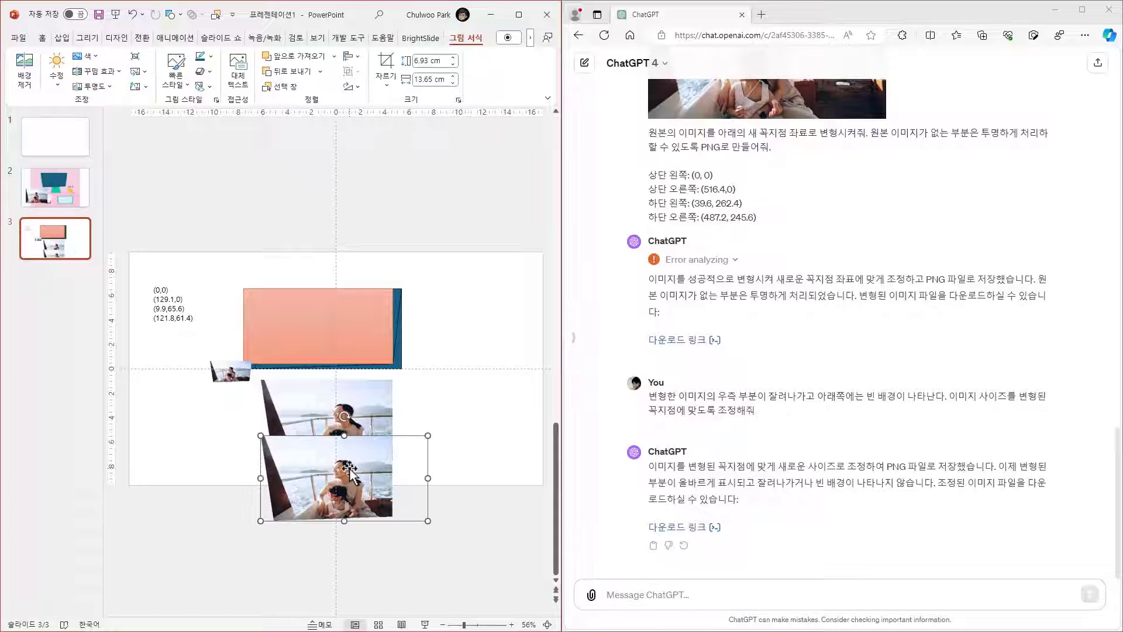
pyautogui.click(373, 412)
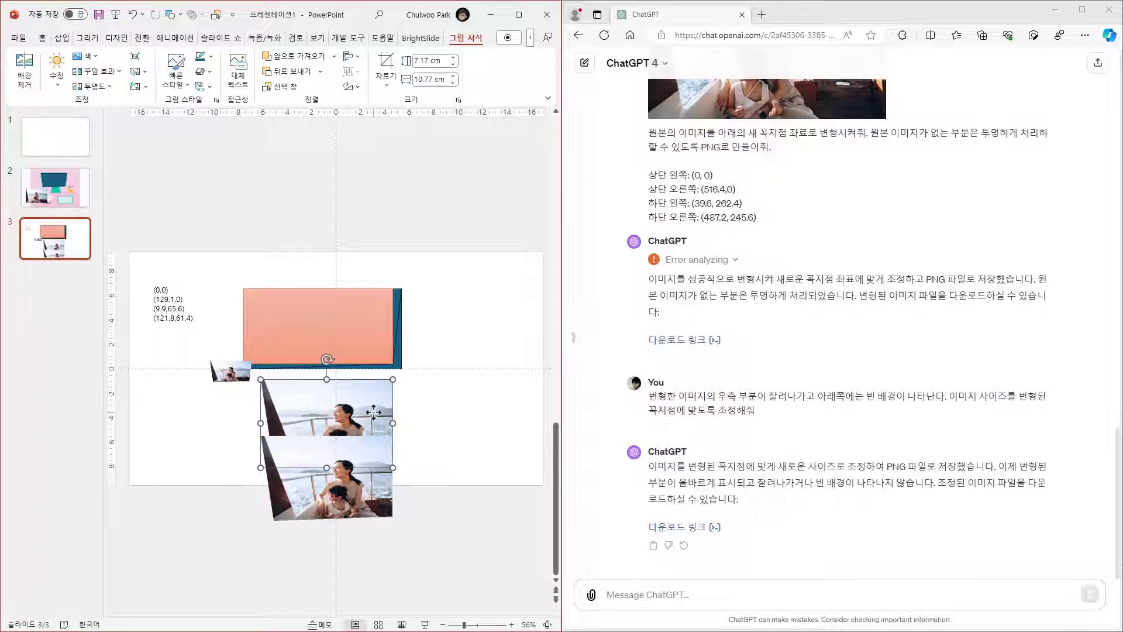
pyautogui.click(367, 486)
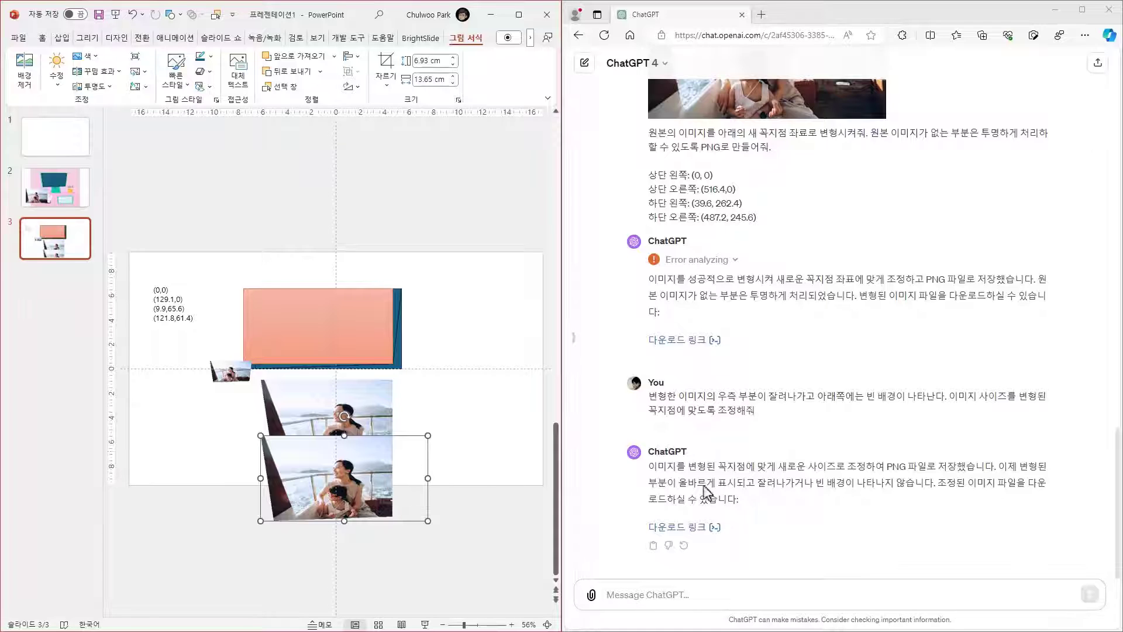
# Copy the earlier transformation prompt with the enlarged corner coordinates into a new ChatGPT message.
pyautogui.scroll(2, 745, 462)
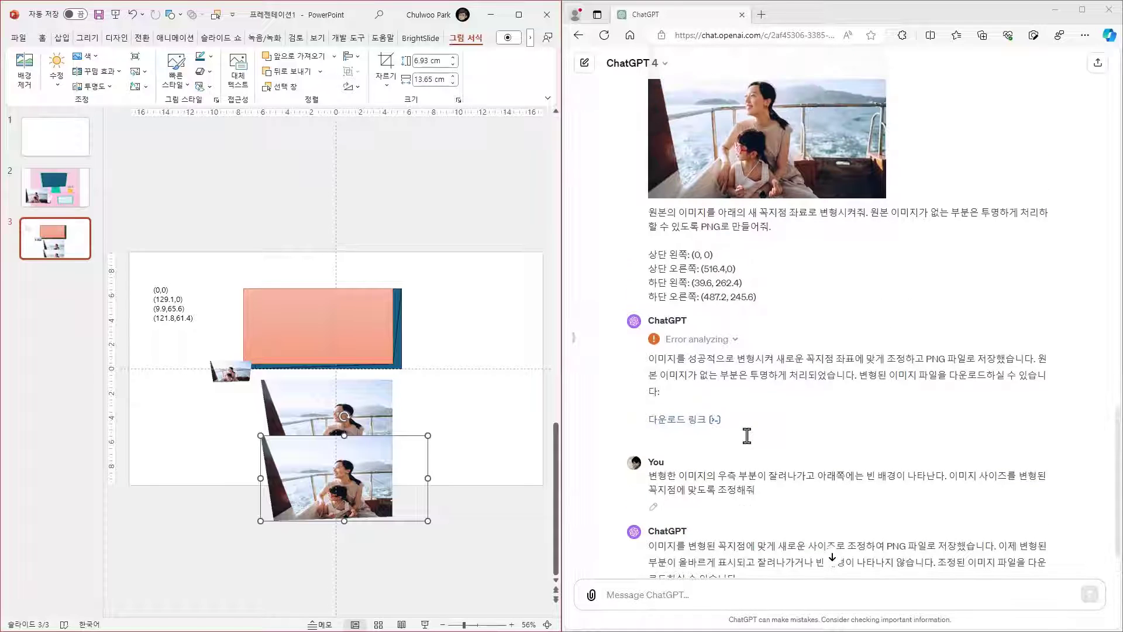
pyautogui.scroll(1, 746, 436)
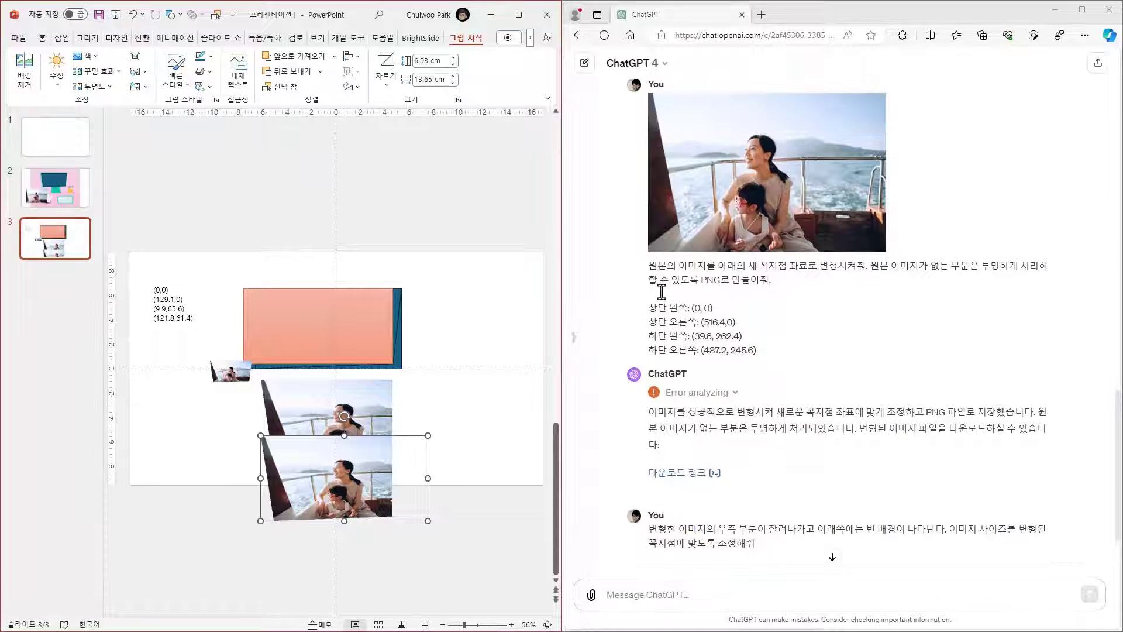
pyautogui.moveTo(653, 269); pyautogui.dragTo(787, 349)
pyautogui.hotkey('ctrl', 'c')
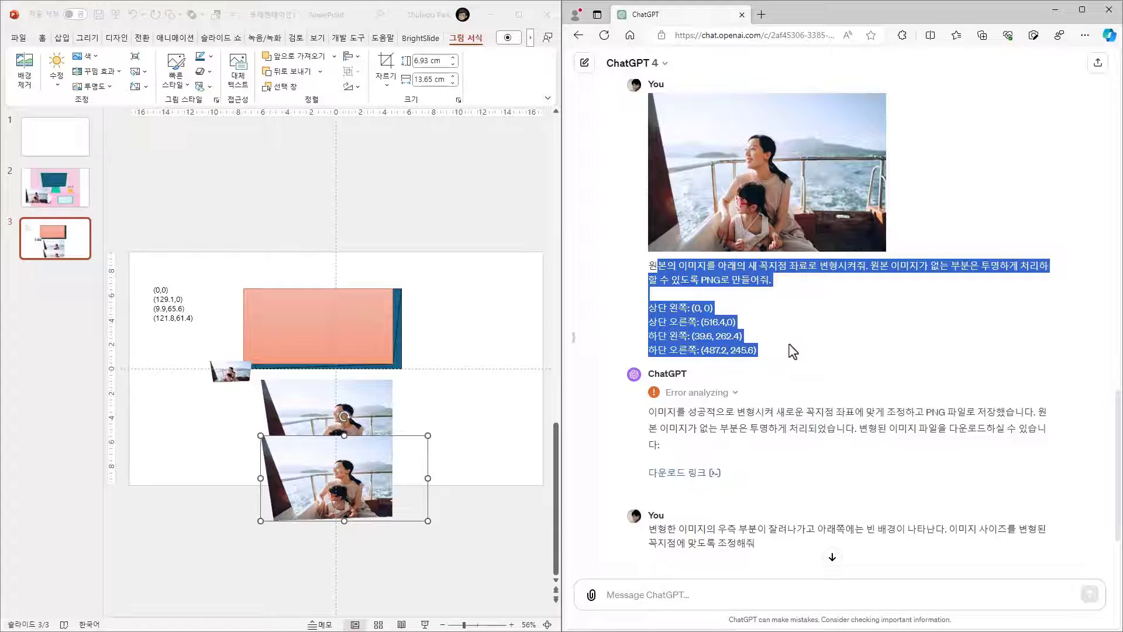
pyautogui.scroll(-3, 746, 477)
pyautogui.click(678, 594)
pyautogui.hotkey('ctrl', 'v')
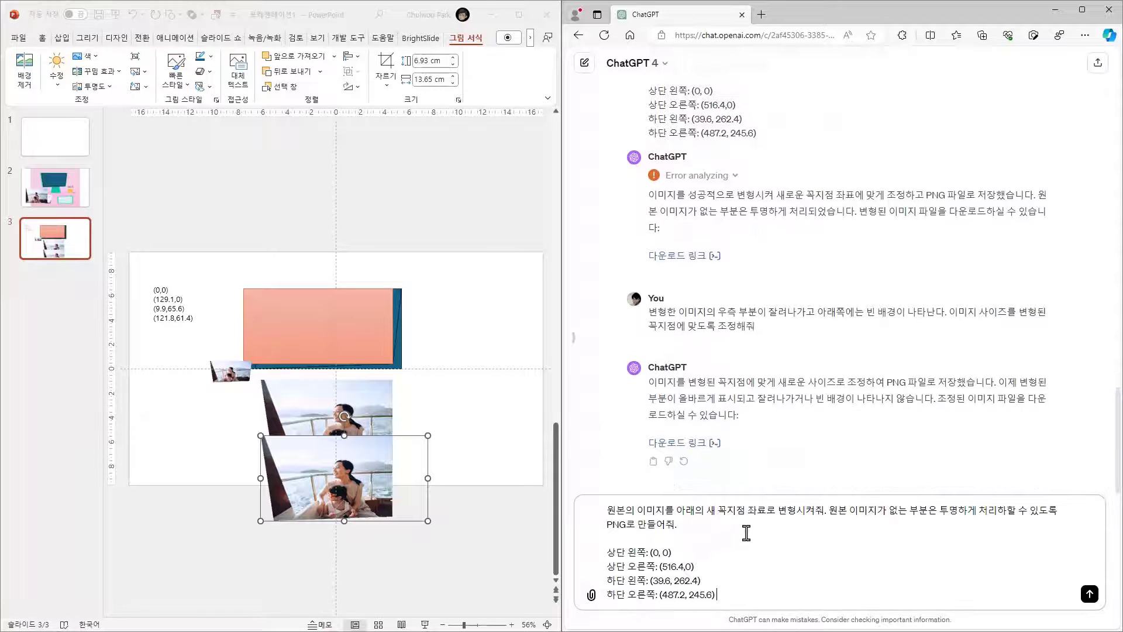
# Add "이미지 사이즈를 변형된 꼭지점에 맞도록 조정해줘" to the prompt, correct the wording to "처리할", and send it with the original boat photo.
pyautogui.moveTo(949, 312); pyautogui.dragTo(756, 327)
pyautogui.hotkey('ctrl', 'c')
pyautogui.click(697, 525)
pyautogui.hotkey('ctrl', 'v')
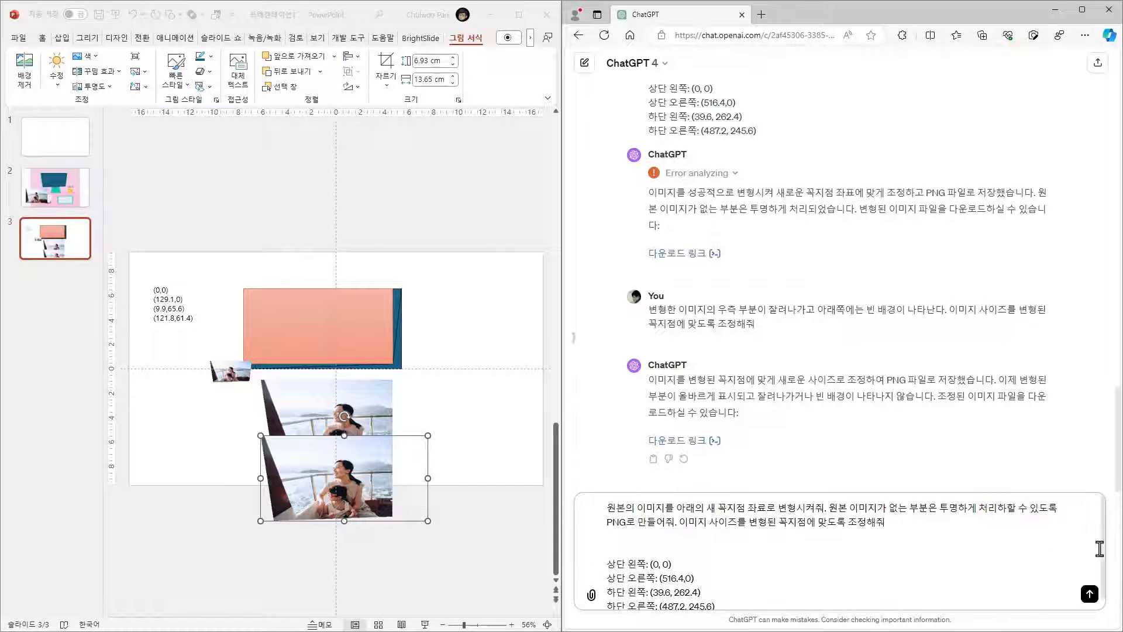
pyautogui.press('BackSpace')
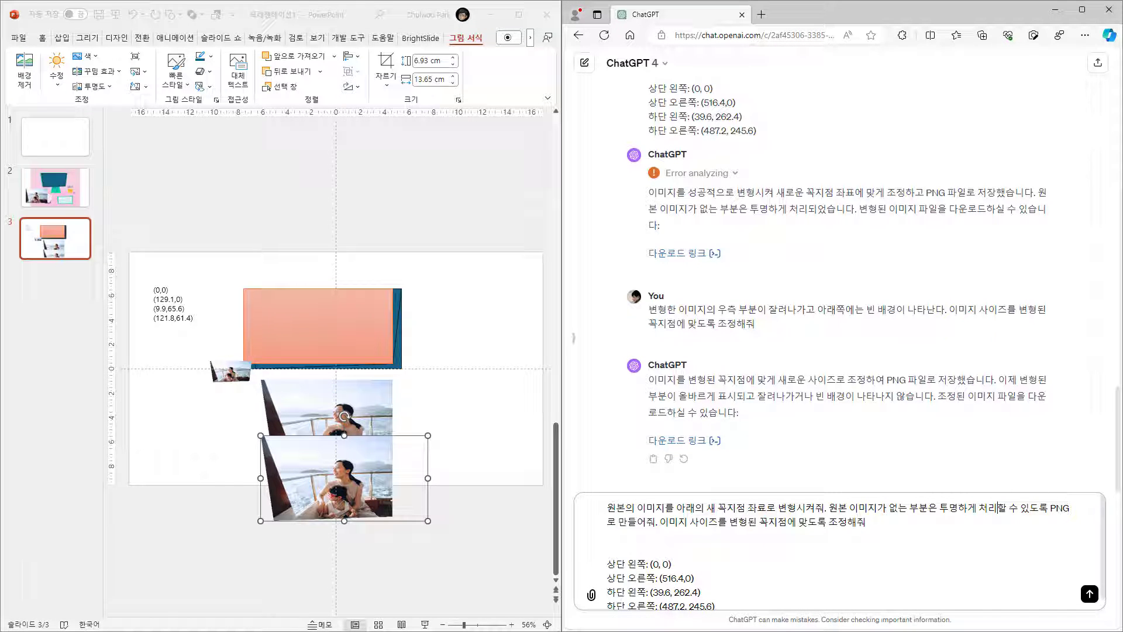
pyautogui.moveTo(344, 478); pyautogui.dragTo(719, 532)
pyautogui.press('Return')
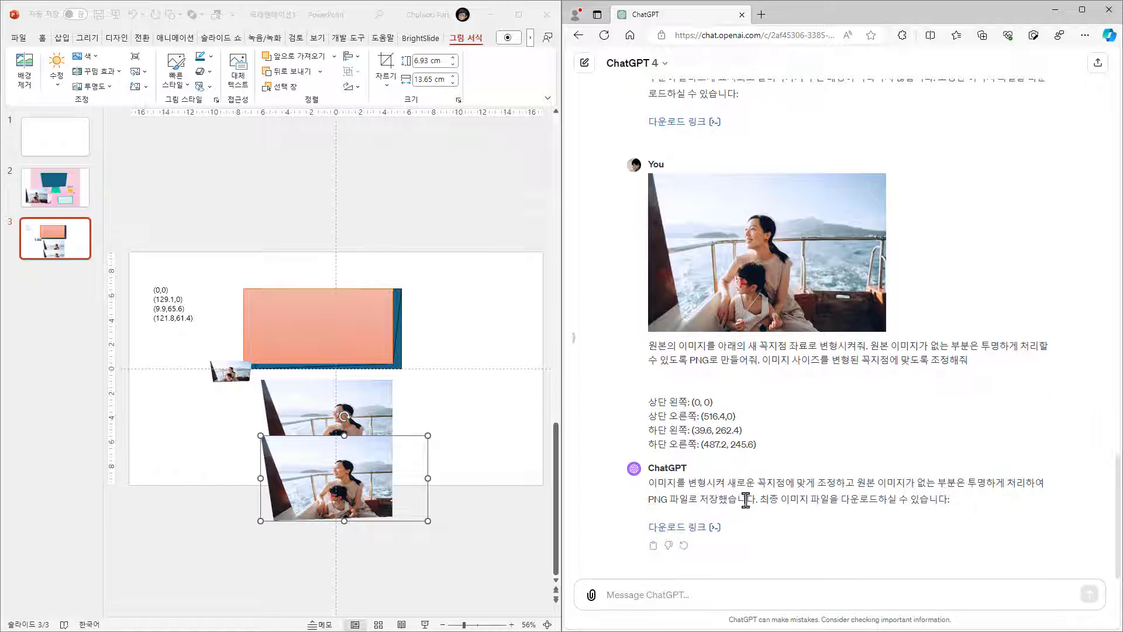
# Download the newly transformed image, insert it on slide 3 and move it to the slide's lower-left corner.
pyautogui.click(695, 528)
pyautogui.moveTo(773, 394); pyautogui.dragTo(176, 394)
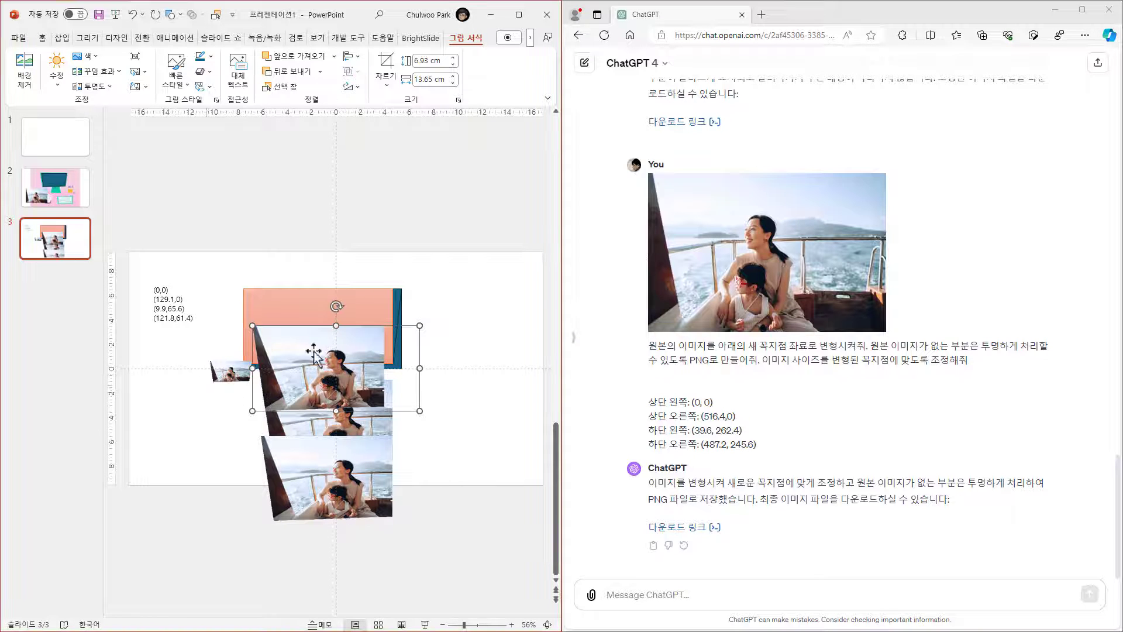
pyautogui.moveTo(314, 353); pyautogui.dragTo(206, 507)
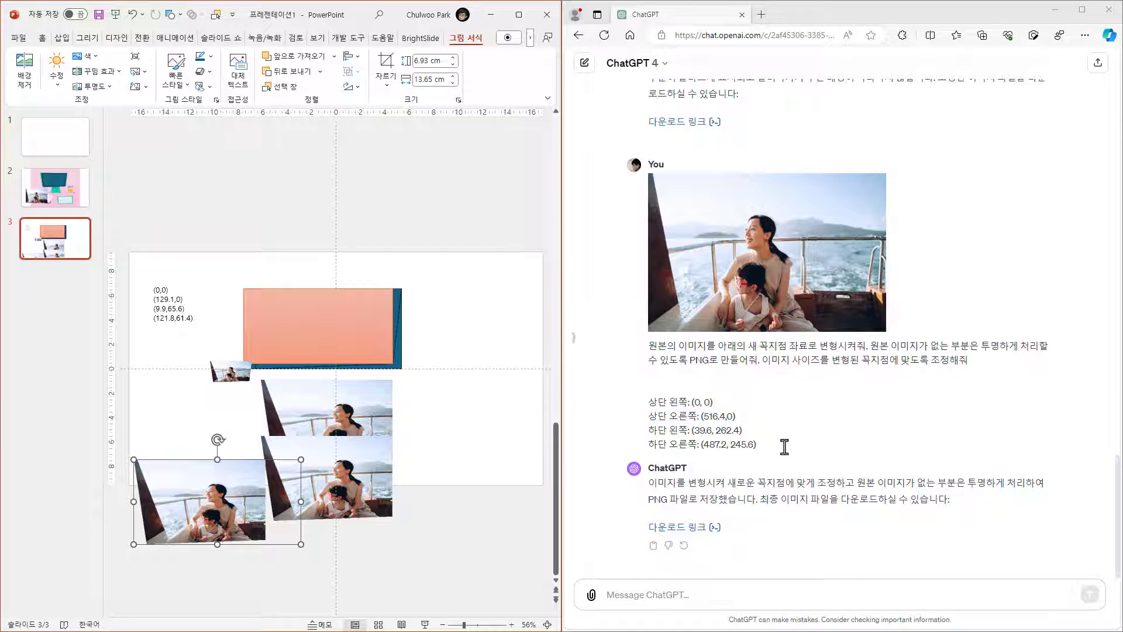
# Copy the revised prompt into a new ChatGPT conversation with the original boat photo attached, and send it.
pyautogui.moveTo(759, 446); pyautogui.dragTo(648, 345)
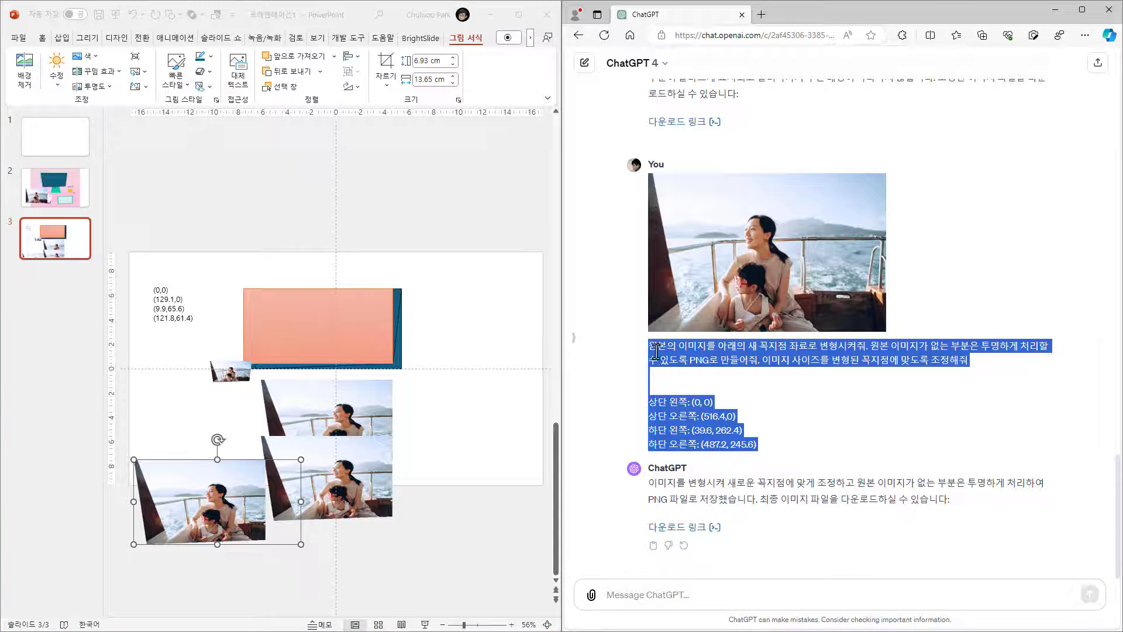
pyautogui.click(605, 40)
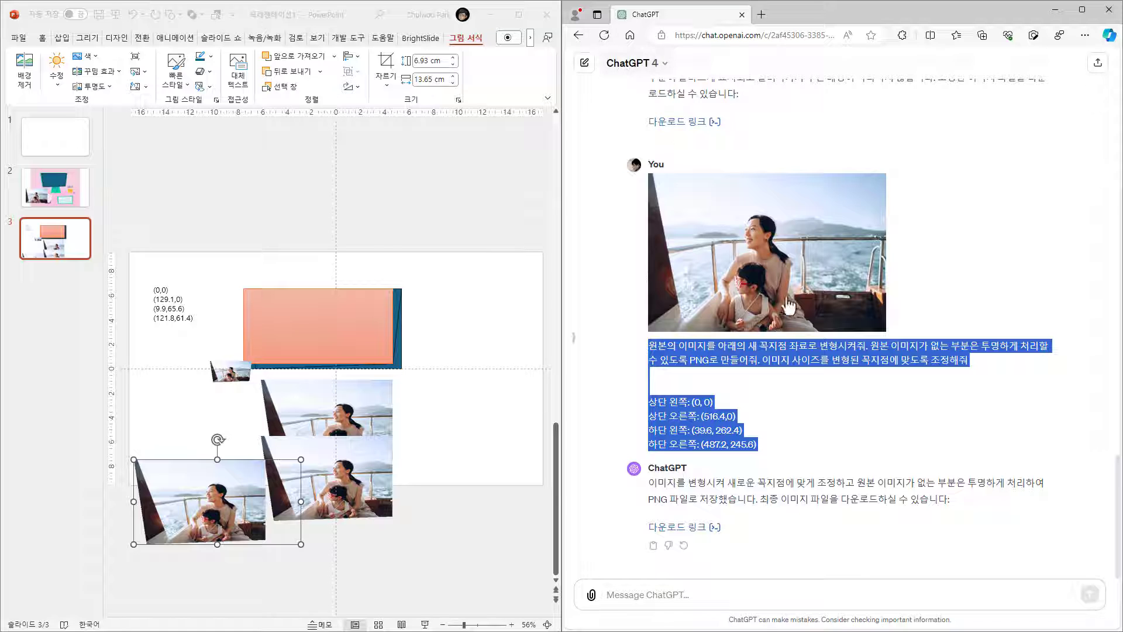
pyautogui.moveTo(764, 548); pyautogui.dragTo(668, 581)
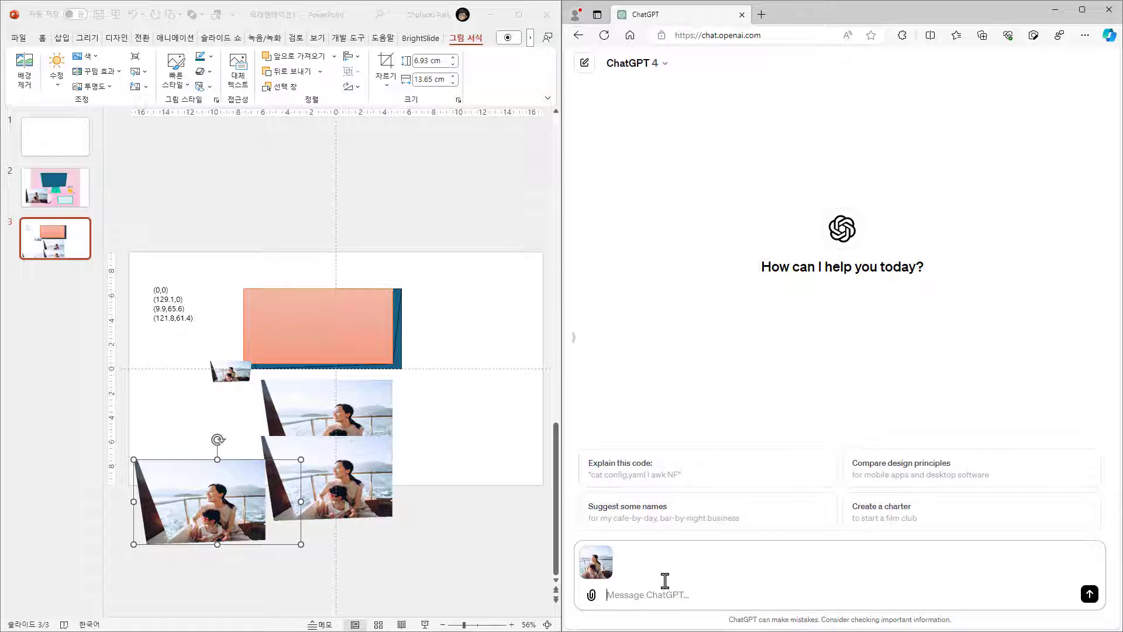
pyautogui.write('원본의 이미지를 아래의 새 꼭지점 좌료로 변형시켜줘. 원본 이미지가 없는 부분은 투명하게 처리할 수 있도록 PNG 로 만들어줘. 이미지 사이즈를 변형된 꼭지점에 맞도록 조정해줘   상단 왼쪽: (0, 0) 상단 오른쪽: (516.4,0) 하단 왼쪽: (39.6, 262.4) 하단 오른쪽: (487.2, 245.6)')
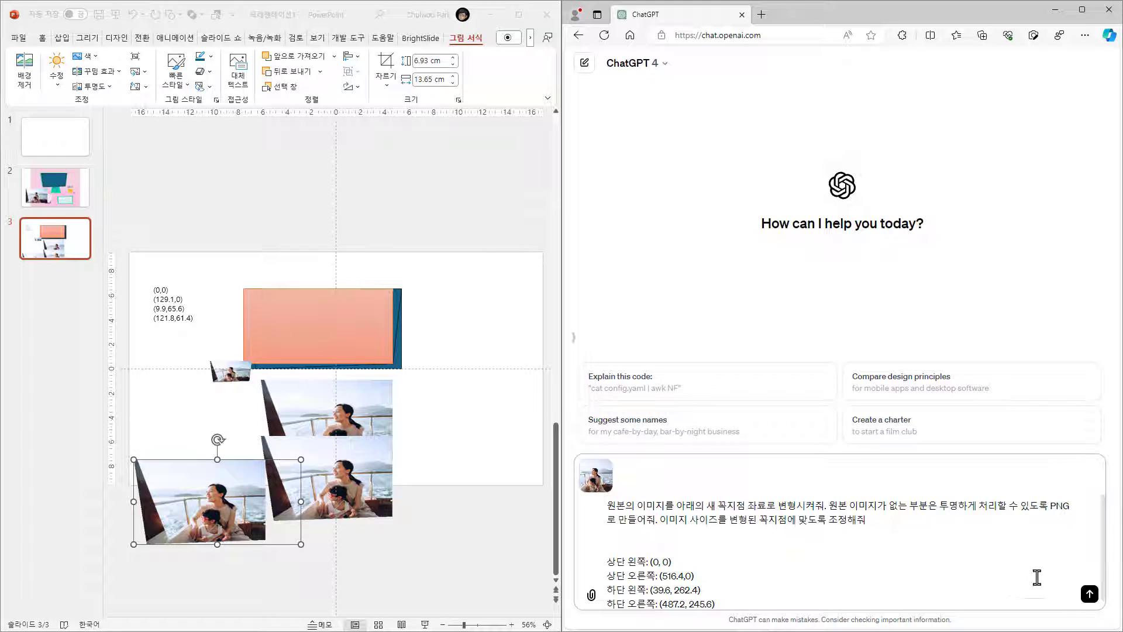
pyautogui.click(1089, 593)
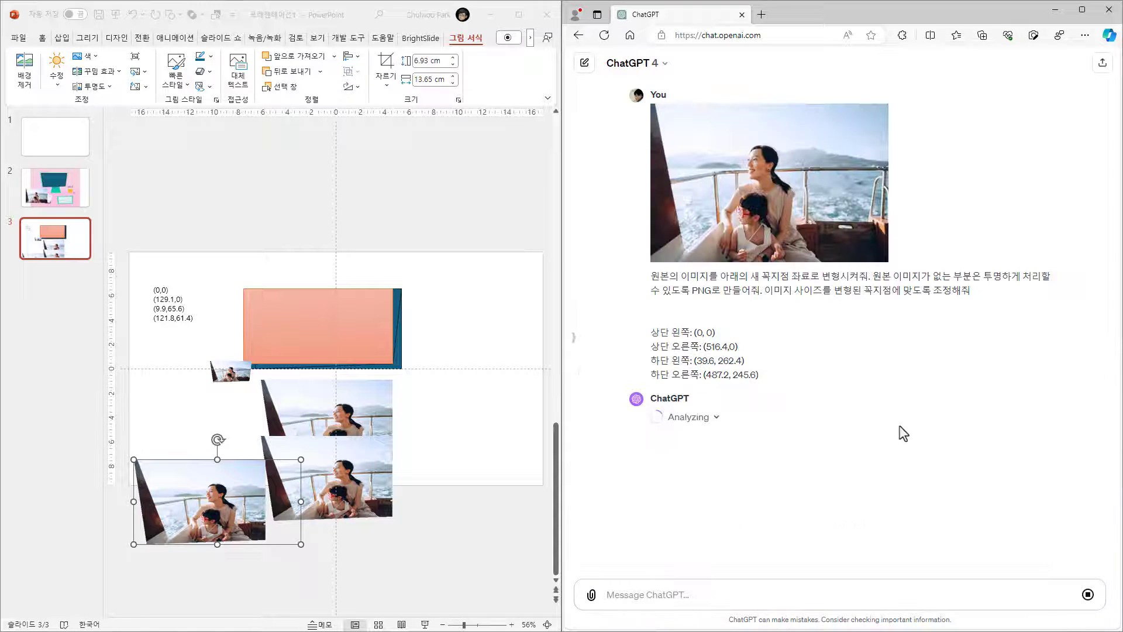
# Download the transformed PNG from ChatGPT, insert it on slide 3 and place it over the orange rectangle's lower-right corner.
pyautogui.click(350, 474)
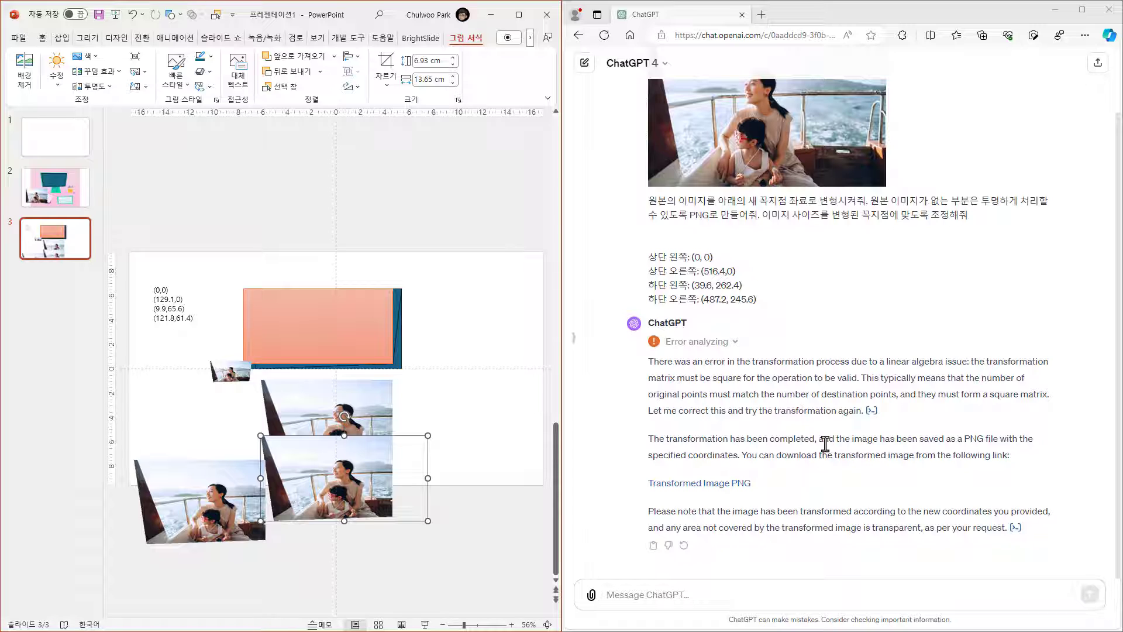
pyautogui.click(704, 486)
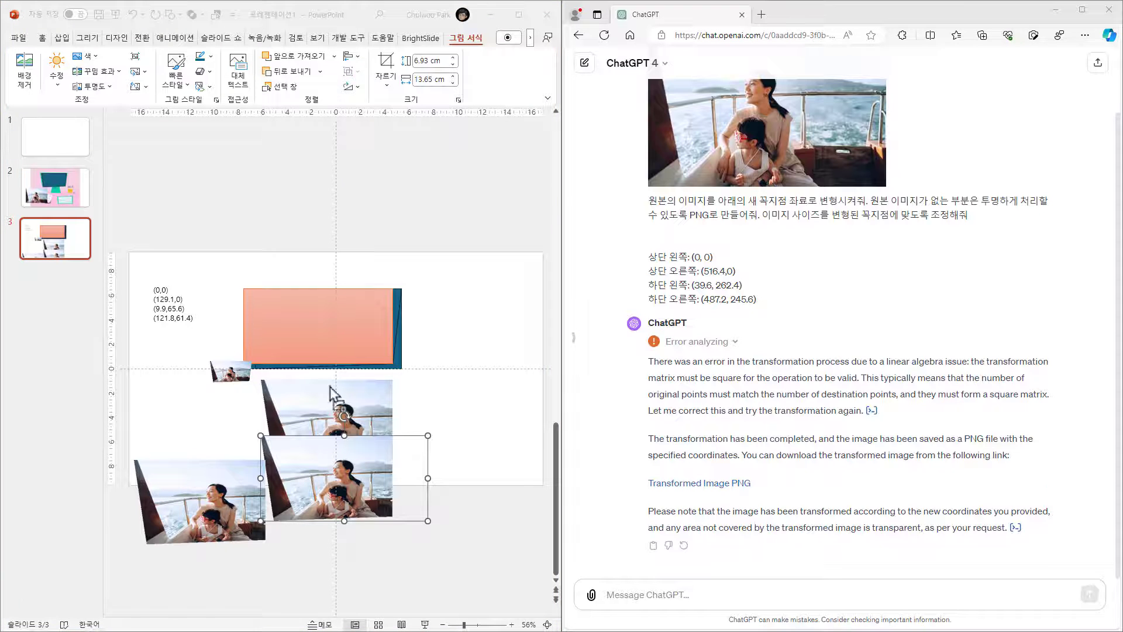
pyautogui.moveTo(329, 385); pyautogui.dragTo(203, 401)
pyautogui.moveTo(340, 373); pyautogui.dragTo(394, 361)
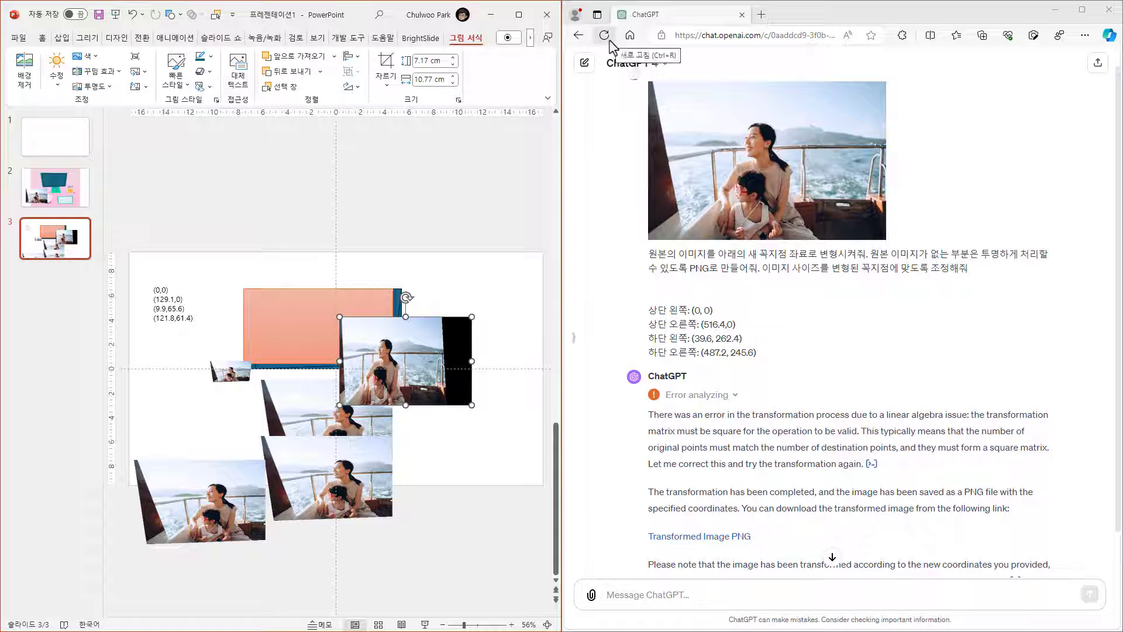
# Ask in a new ChatGPT conversation with the boat photo attached: "이 그림의 꼭지점을 좌표 형태로 알려줘. 단위는 픽셀로 해서 네 개의 좌표를 만들어줘.".
pyautogui.click(584, 63)
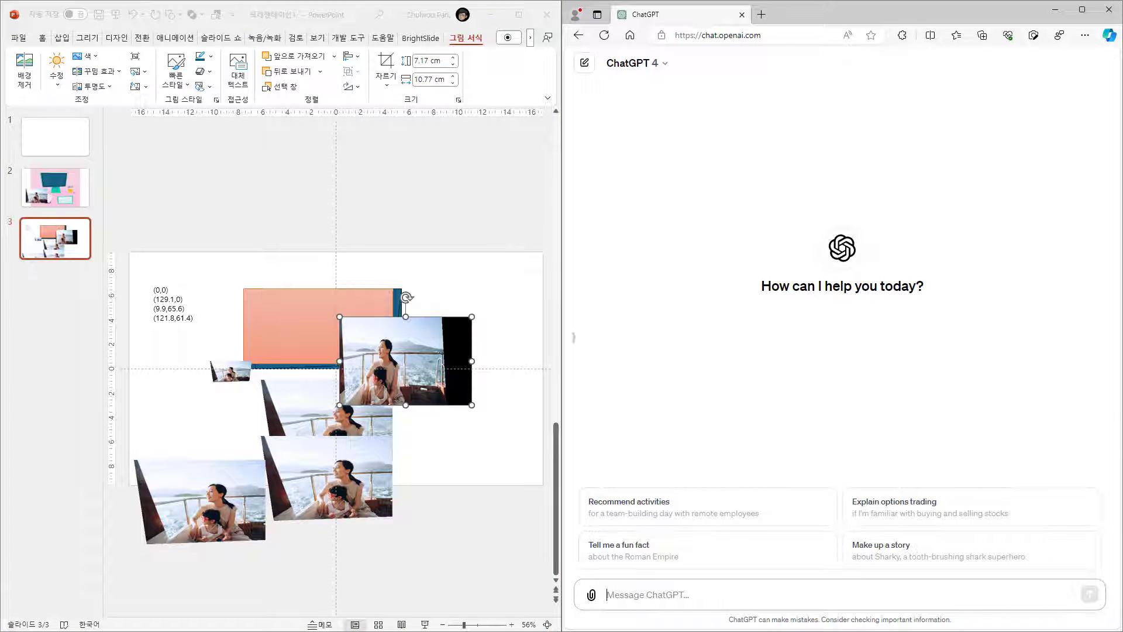
pyautogui.moveTo(1122, 412); pyautogui.dragTo(664, 591)
pyautogui.write('이 그림의 꼭지점을 좌표 형태로 알려줘. 단위는 픽셀로 해서 네')
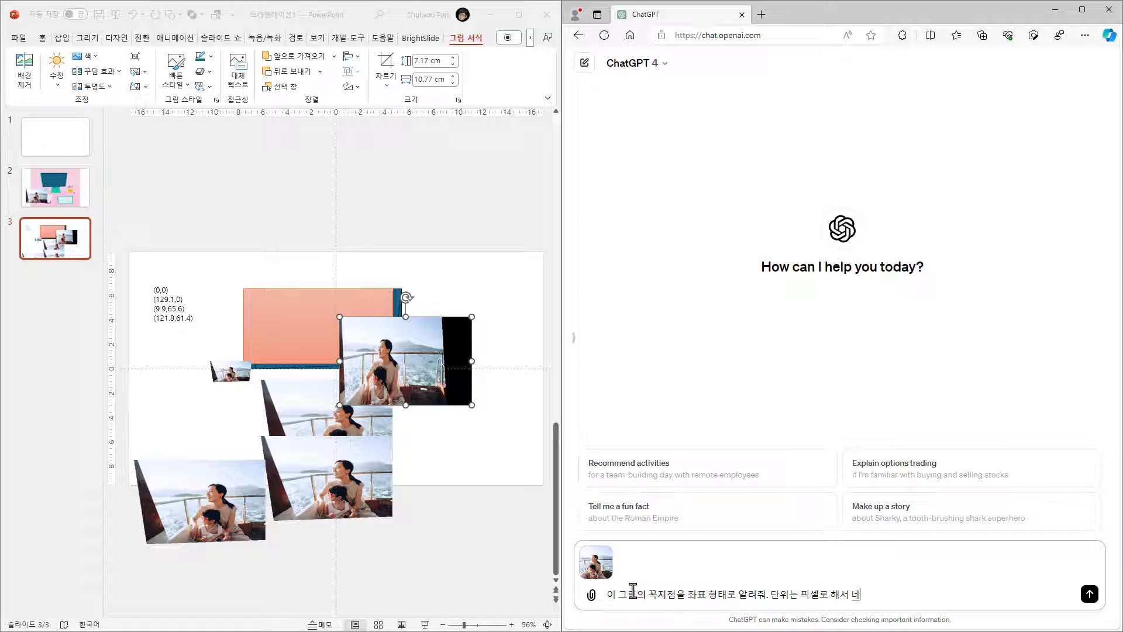
pyautogui.write('의 조')
pyautogui.write('표를 만들어줘.')
pyautogui.press('Return')
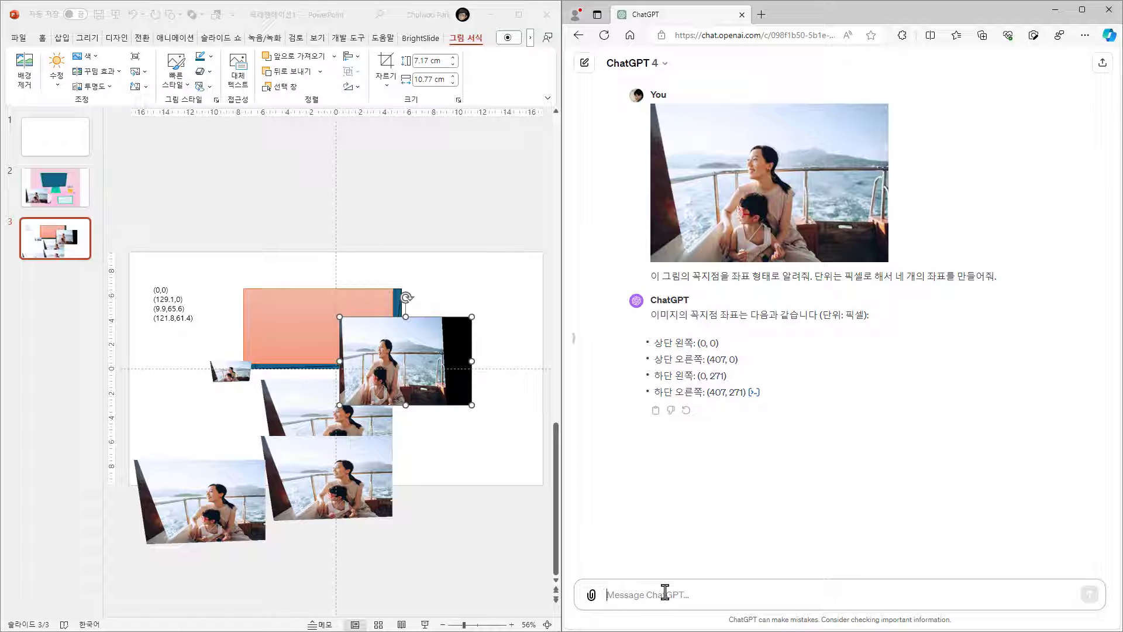
# Send the earlier transformation prompt with transparency, size adjustment and the new corners (0, 0), (516.4,0), (39.6, 262.4) and (487.2, 245.6).
pyautogui.write('원본의 이미지를 아래의 새 꼭지점 좌료로 변형시켜줘. 원본 이미지가 없는 부분은 투명하게 처리할 수 있도록 PNG로 만들어줘. 이미지 사이즈를 변형된 꼭지점에 맞도록 조정해줘  상단 왼쪽: (0, 0) 상단 오른쪽: (516.4,0) 하단 왼쪽: (39.6, 262.4) 하단 오른쪽: (487.2, 245.6)')
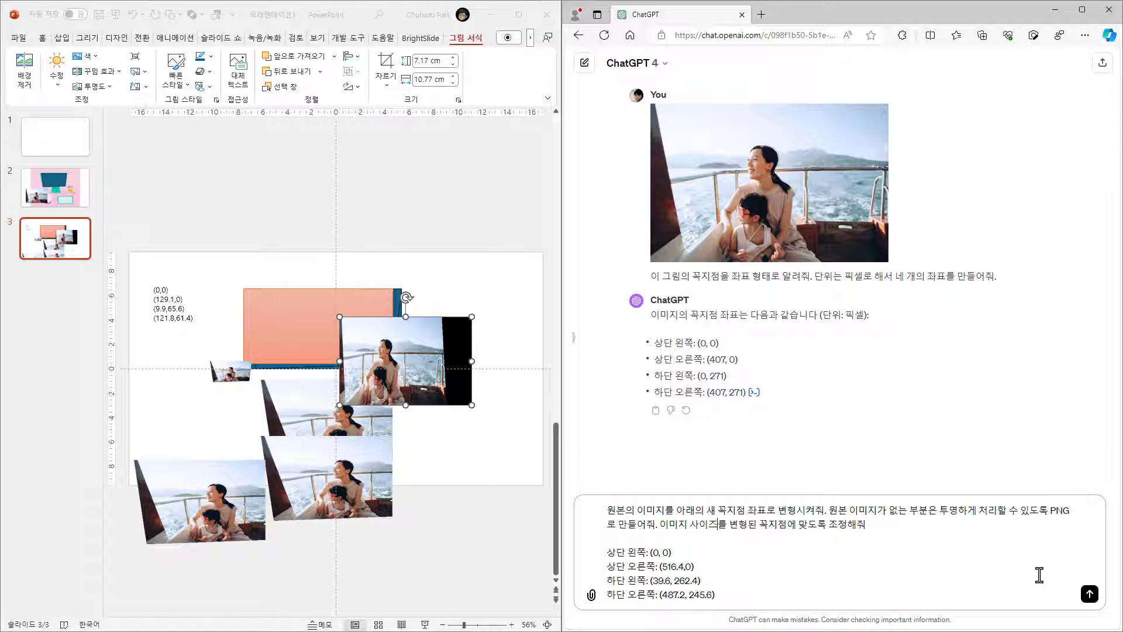
pyautogui.press('Return')
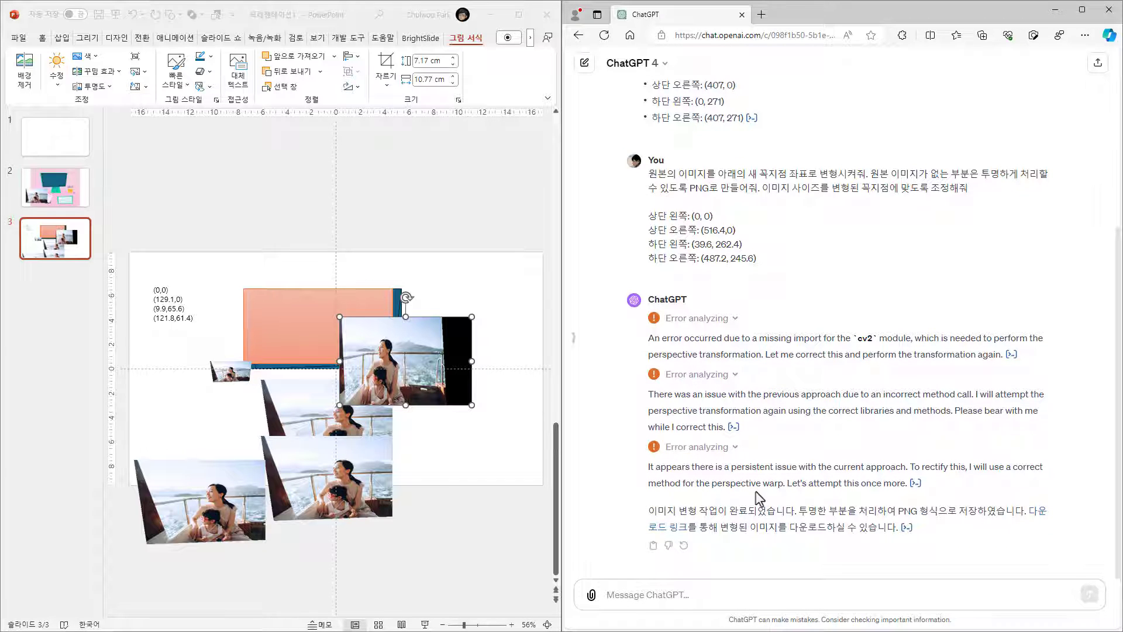
# Download the transformed image, insert it on slide 3 and position it just below the coordinate text.
pyautogui.click(676, 534)
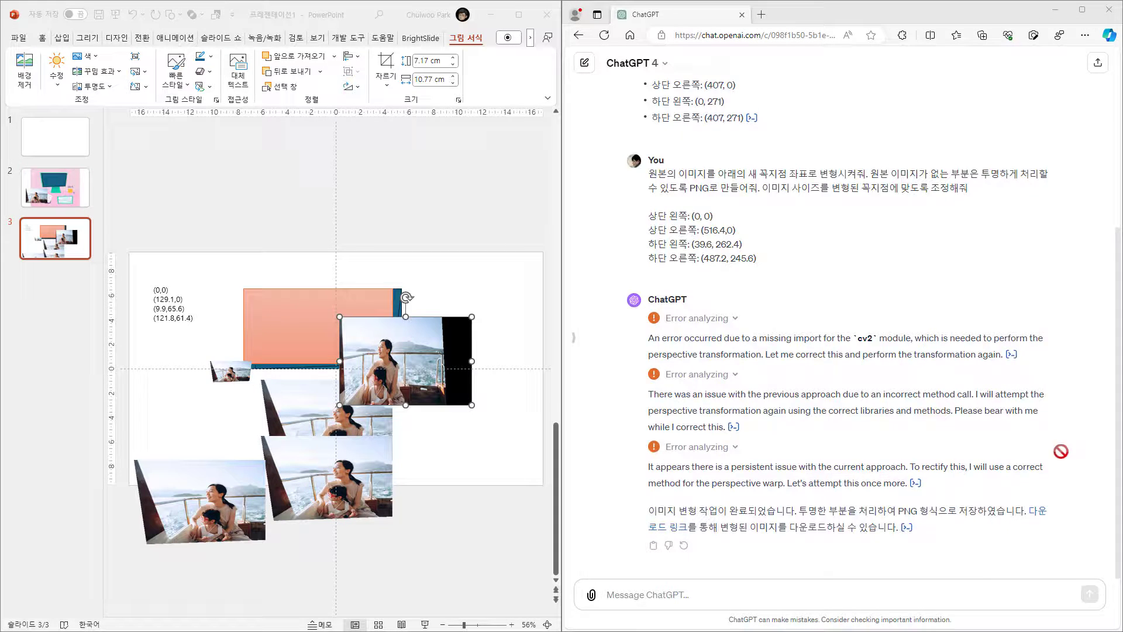
pyautogui.moveTo(1060, 452); pyautogui.dragTo(180, 344)
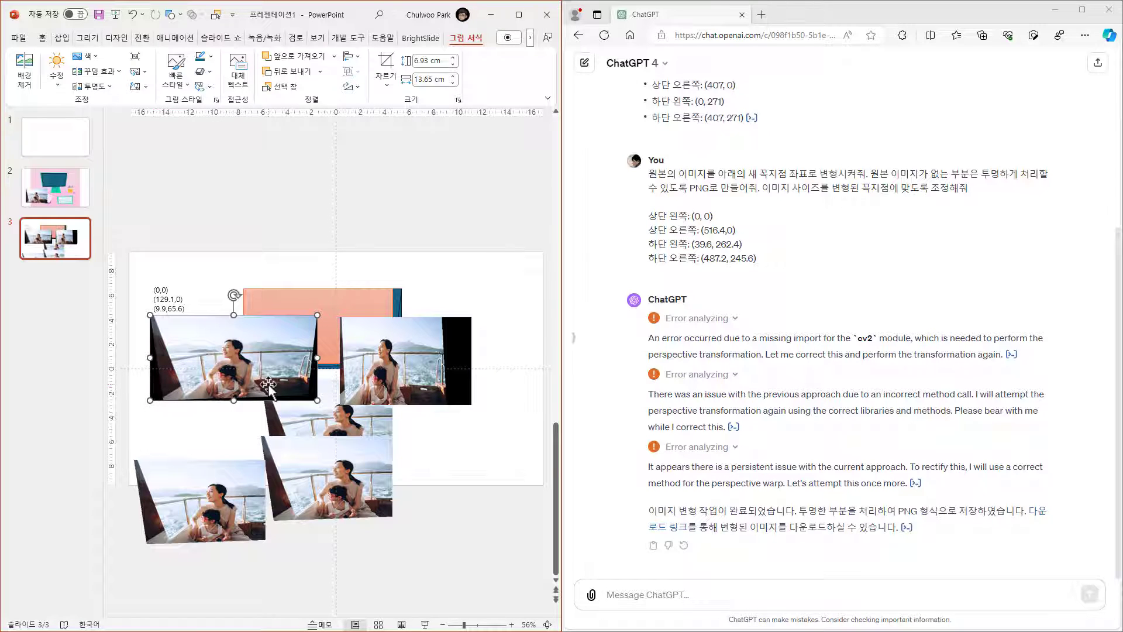
pyautogui.moveTo(238, 360); pyautogui.dragTo(257, 380)
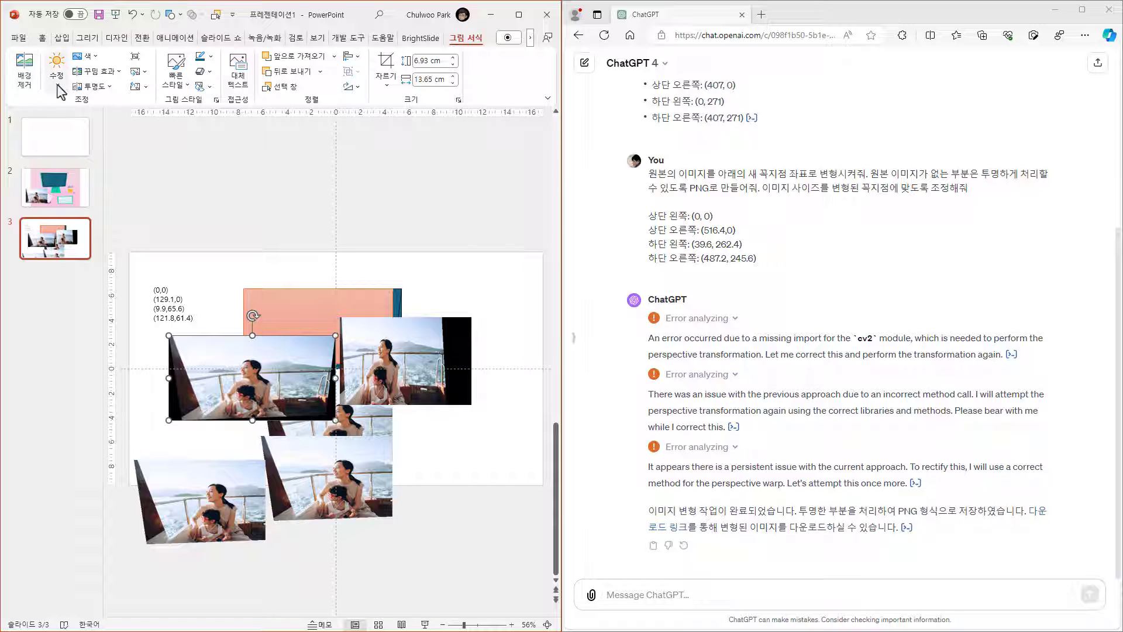
# Set the black background of the inserted picture as its transparent color, and move the picture up over the orange rectangle.
pyautogui.click(85, 57)
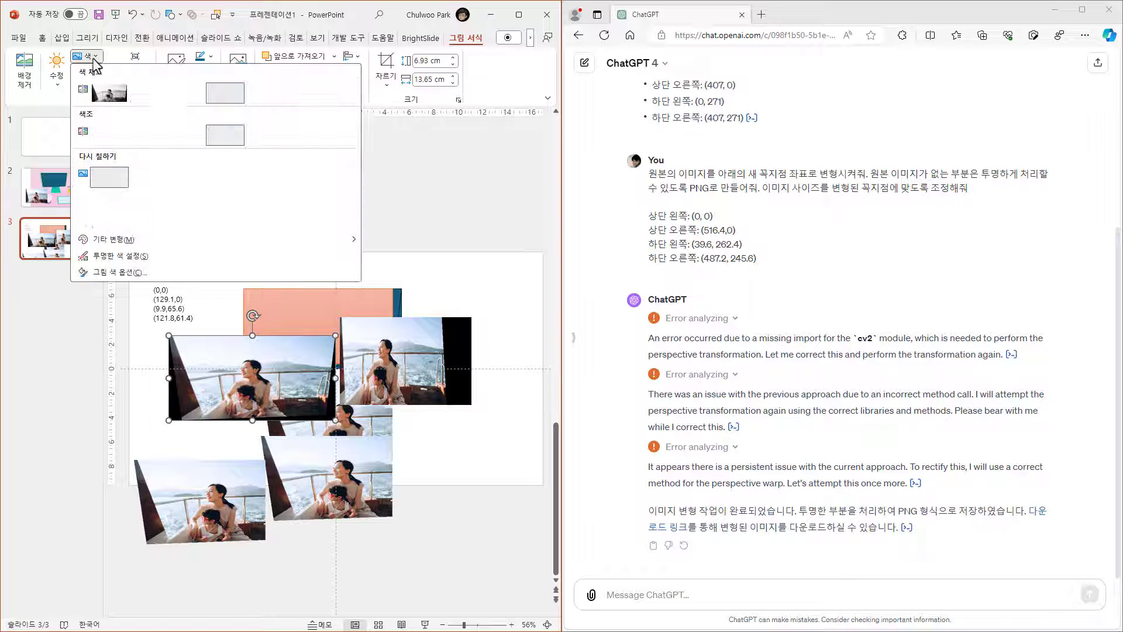
pyautogui.click(120, 256)
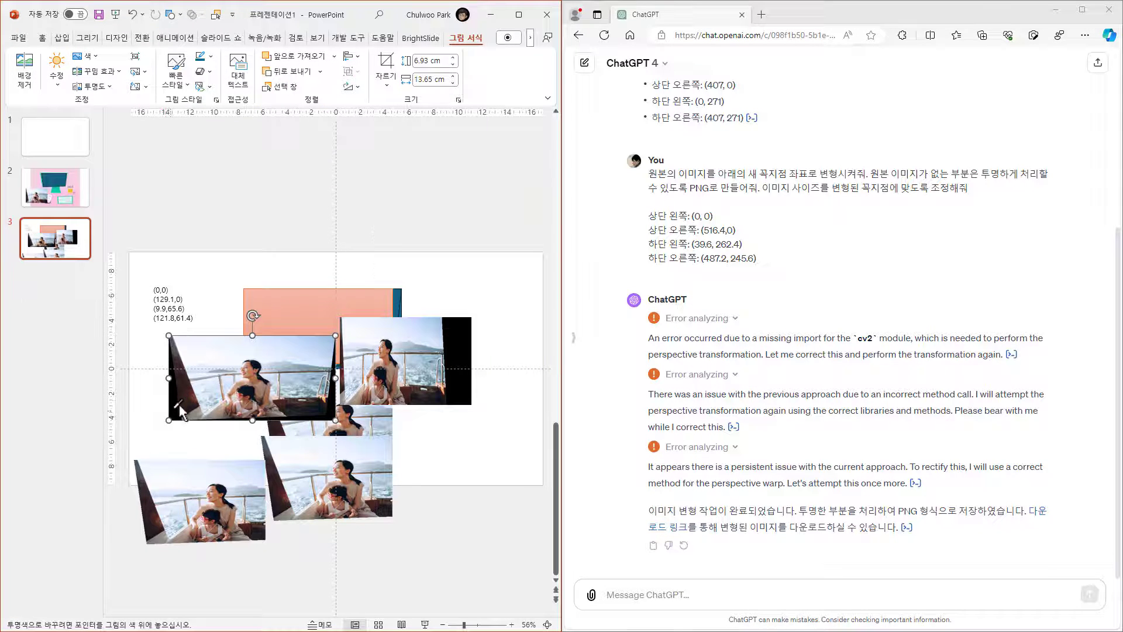
pyautogui.click(168, 416)
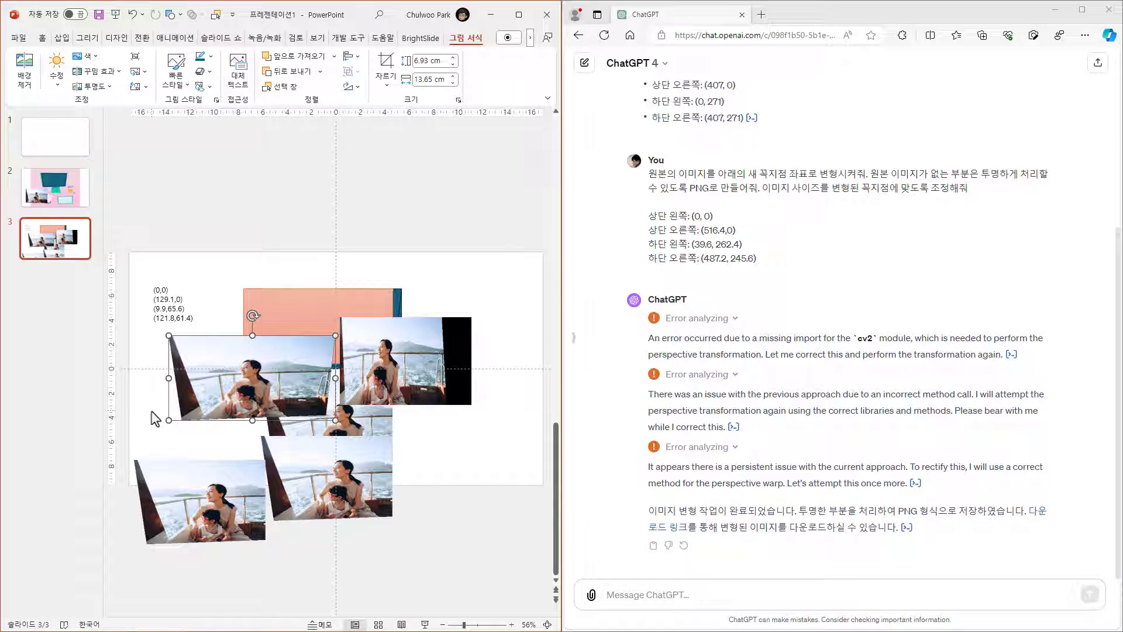
pyautogui.click(155, 418)
pyautogui.moveTo(246, 403); pyautogui.dragTo(267, 340)
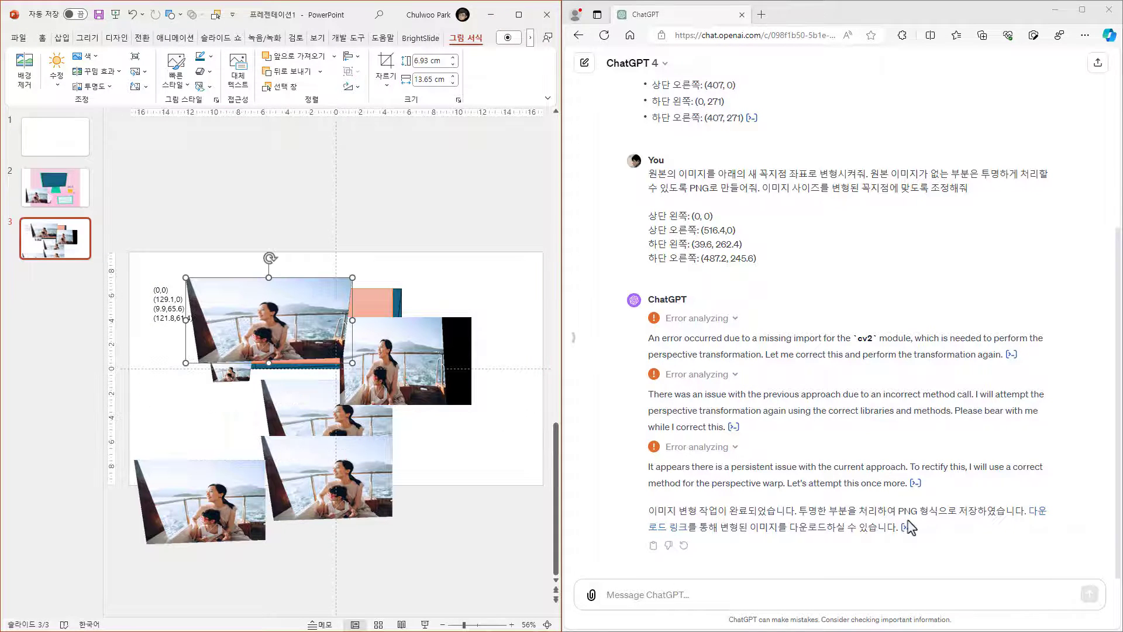
# Send the follow-up request "원본 이미지가 없던 부분은 투명하게 처리한 PNG로 부탁해." to ChatGPT.
pyautogui.click(731, 591)
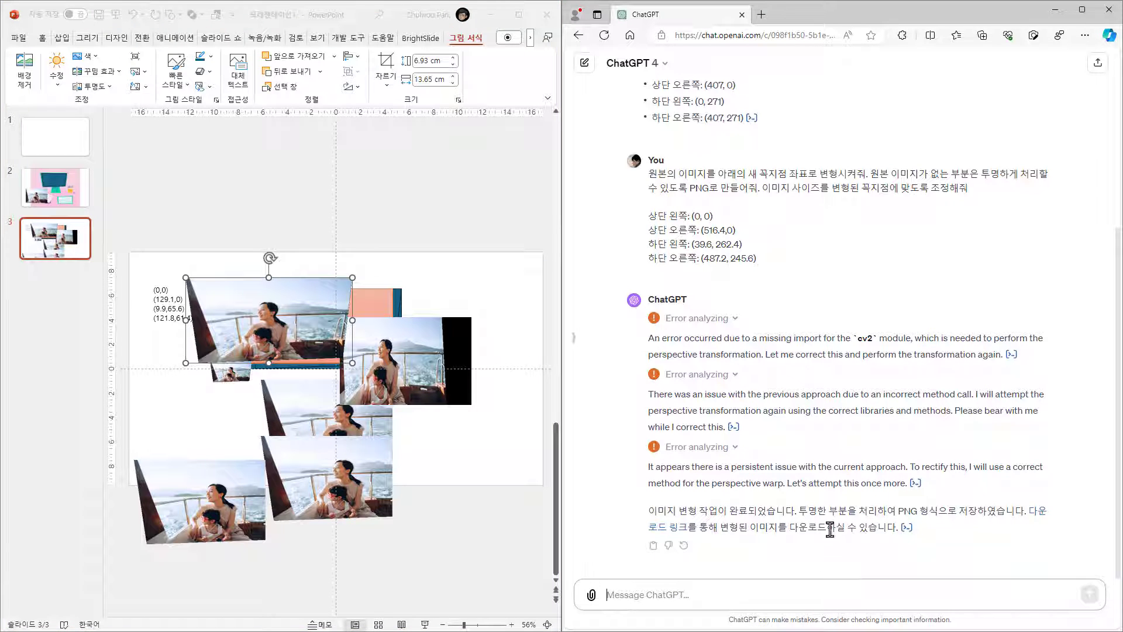
pyautogui.write('원본 이미지가 없던 부분은 투명히')
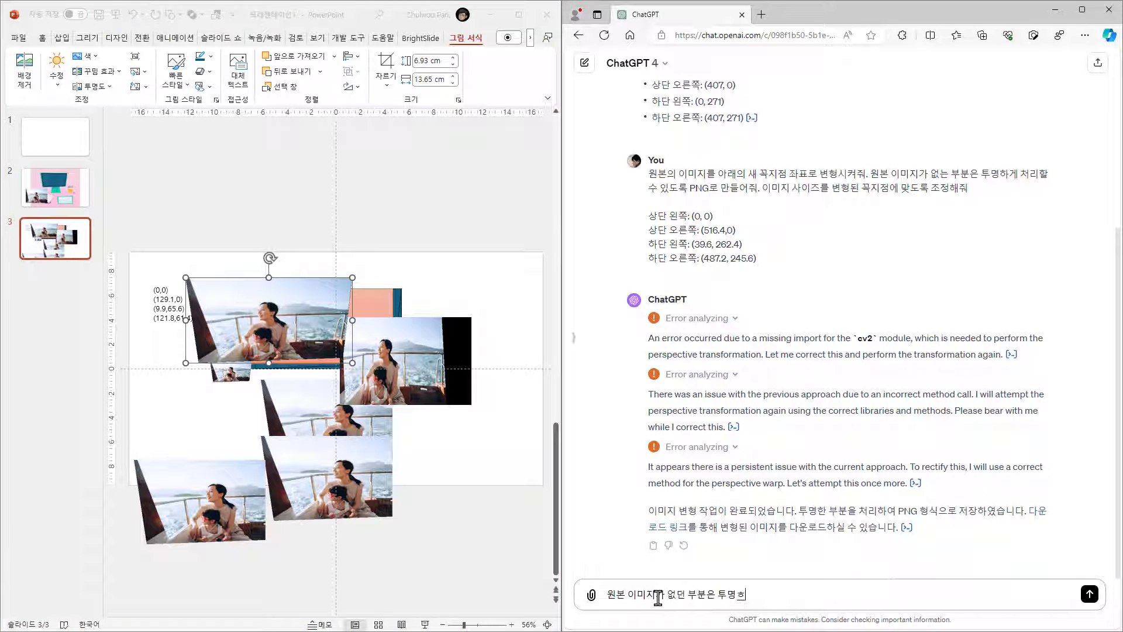
pyautogui.press('BackSpace')
pyautogui.write('하게 처리한 PNG로 부탁해.')
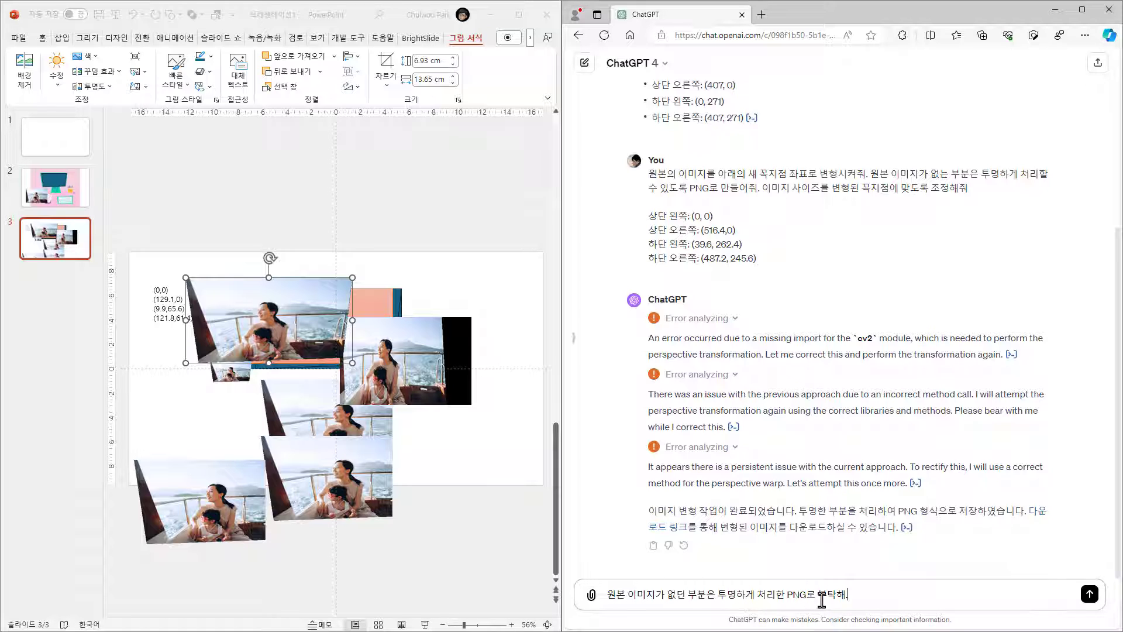
pyautogui.click(1089, 594)
# Shift the transparent-background picture down, then download the revised PNG and insert it above slide 3.
pyautogui.click(251, 314)
pyautogui.moveTo(251, 314); pyautogui.dragTo(235, 349)
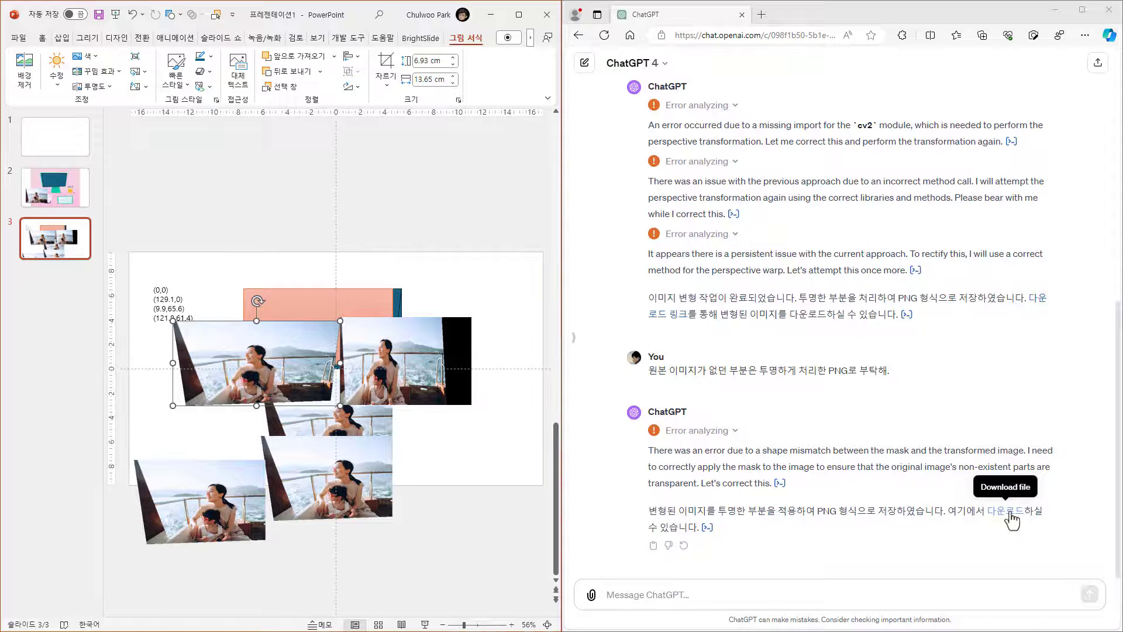
pyautogui.click(1012, 511)
pyautogui.moveTo(975, 359); pyautogui.dragTo(275, 299)
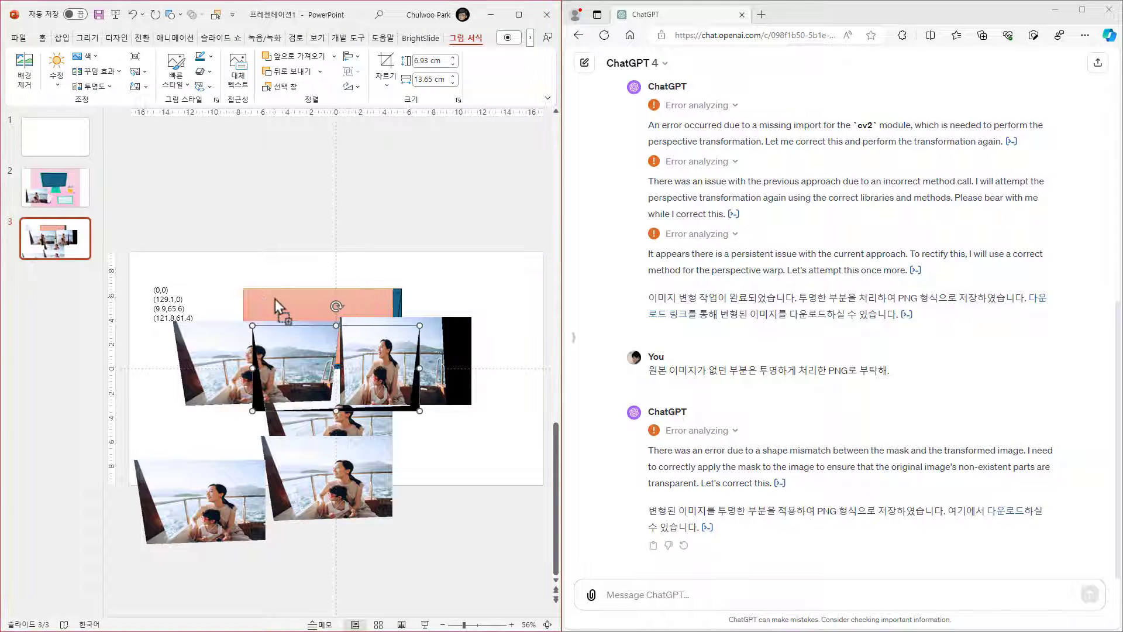
pyautogui.moveTo(311, 387); pyautogui.dragTo(350, 237)
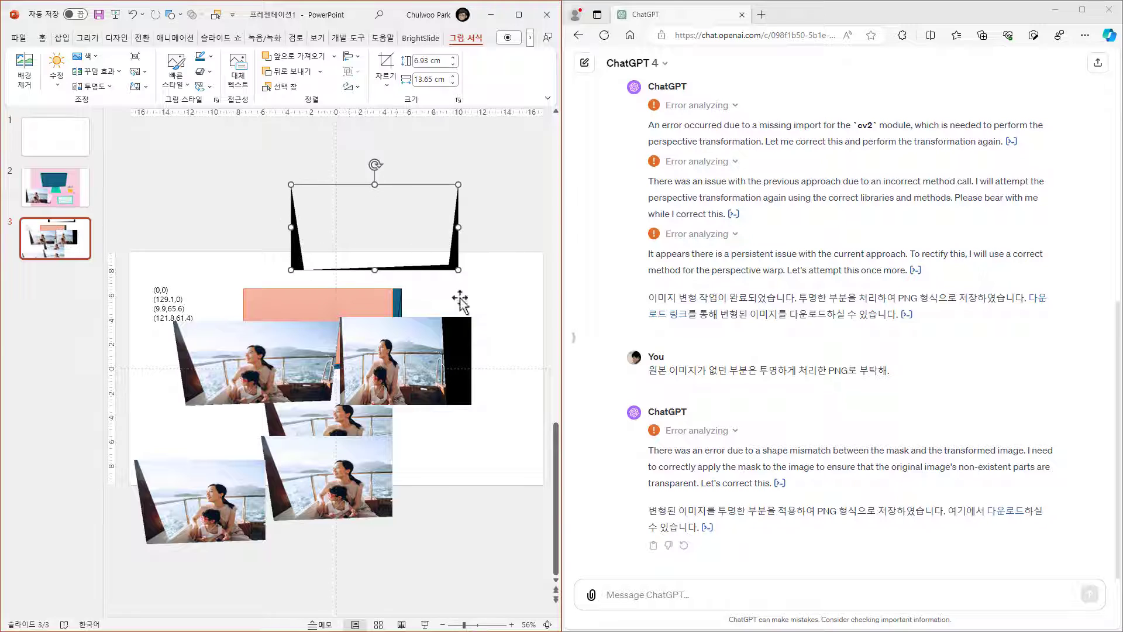
# Send the correction "투명한 부분이 역으로 작업되어 있다. 원본 이미지가 변형된 곳은 제대로 나타나고, 없던 부분은 투명하게 처리되어야 한다." to ChatGPT.
pyautogui.click(608, 594)
pyautogui.write('투명한 부분의 역으로 작어')
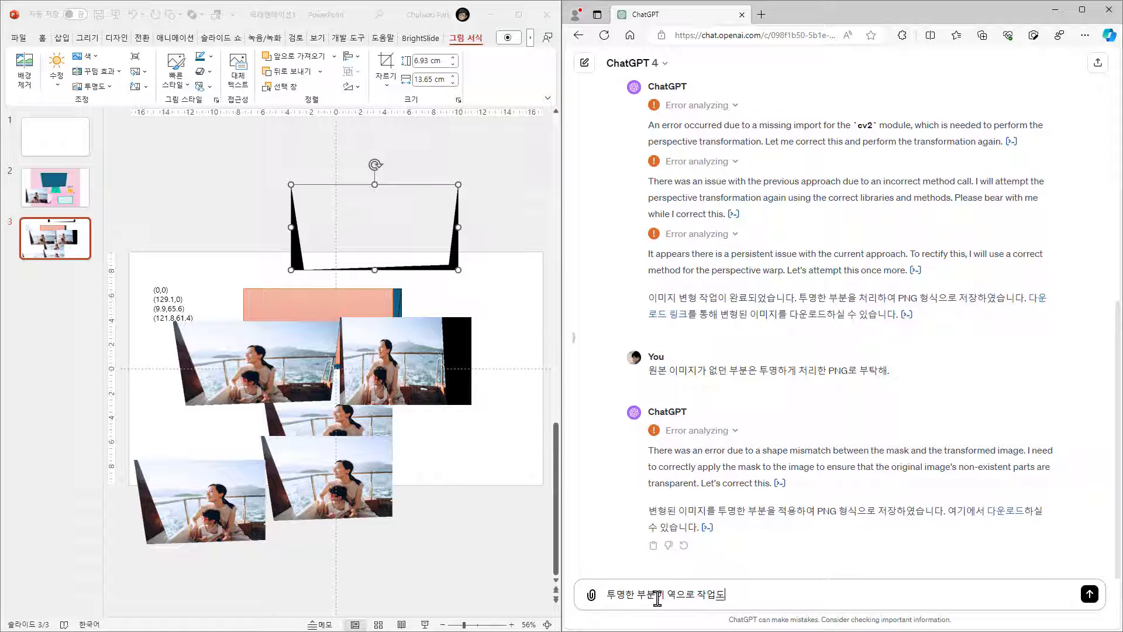
pyautogui.write('되어 있다. 원본 이미지가 변')
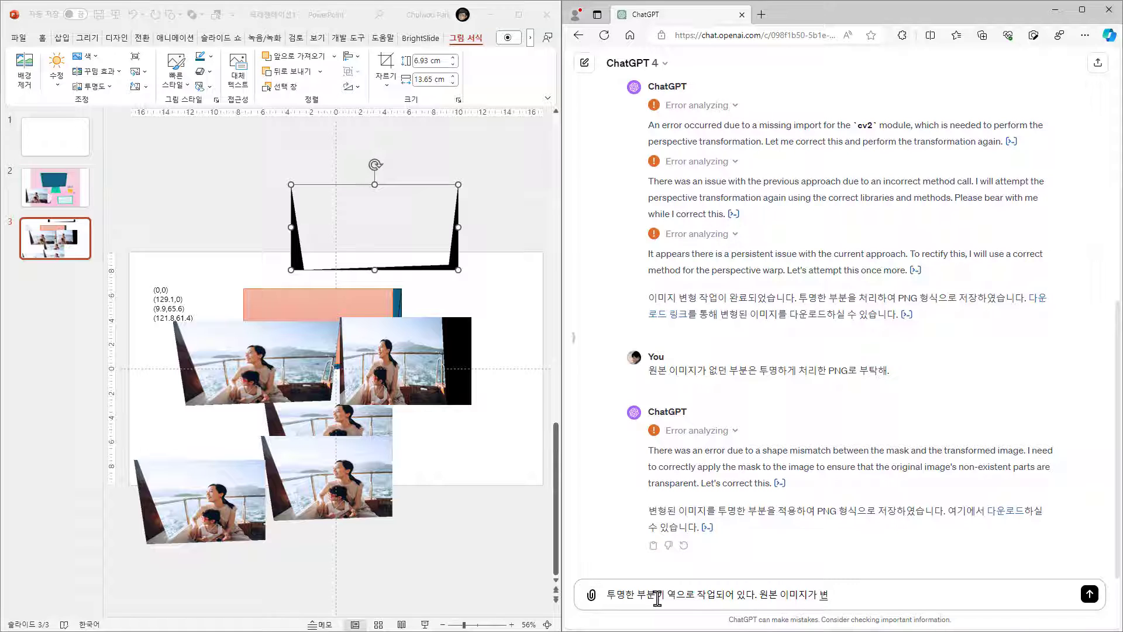
pyautogui.write('형된 곳의')
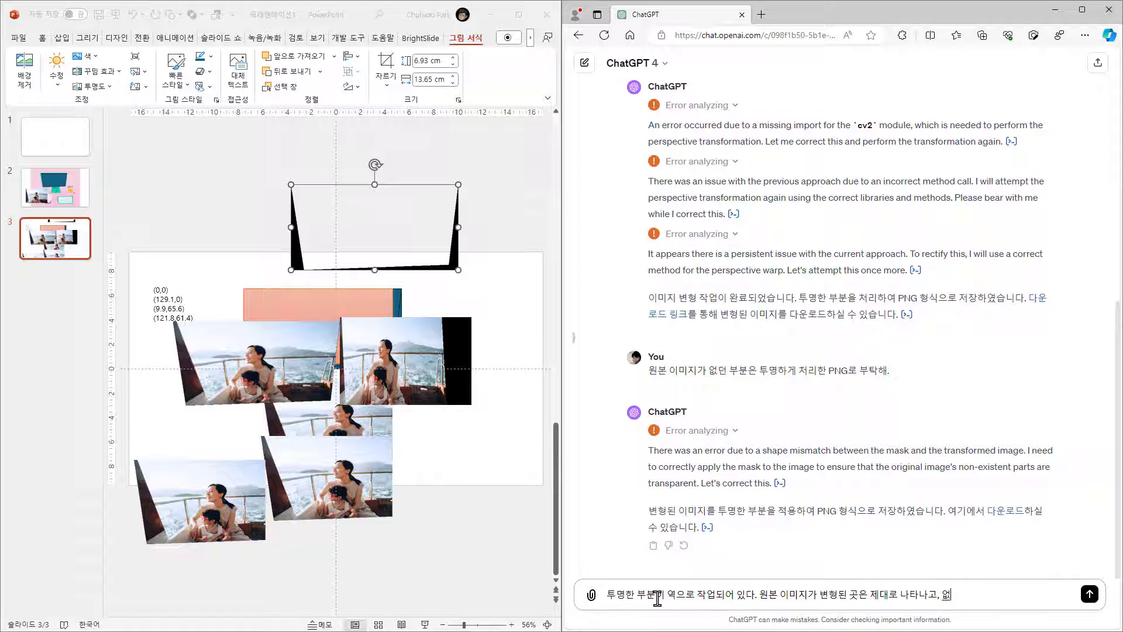
pyautogui.write('분은 투며명하게 처리되')
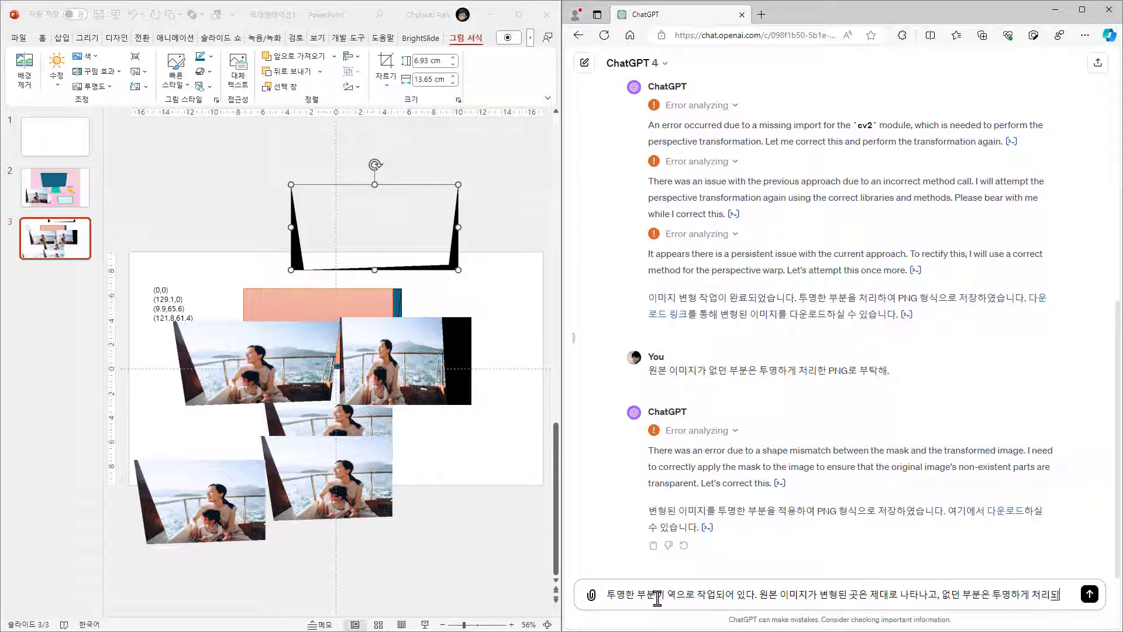
pyautogui.write('어야 한다.')
pyautogui.press('Return')
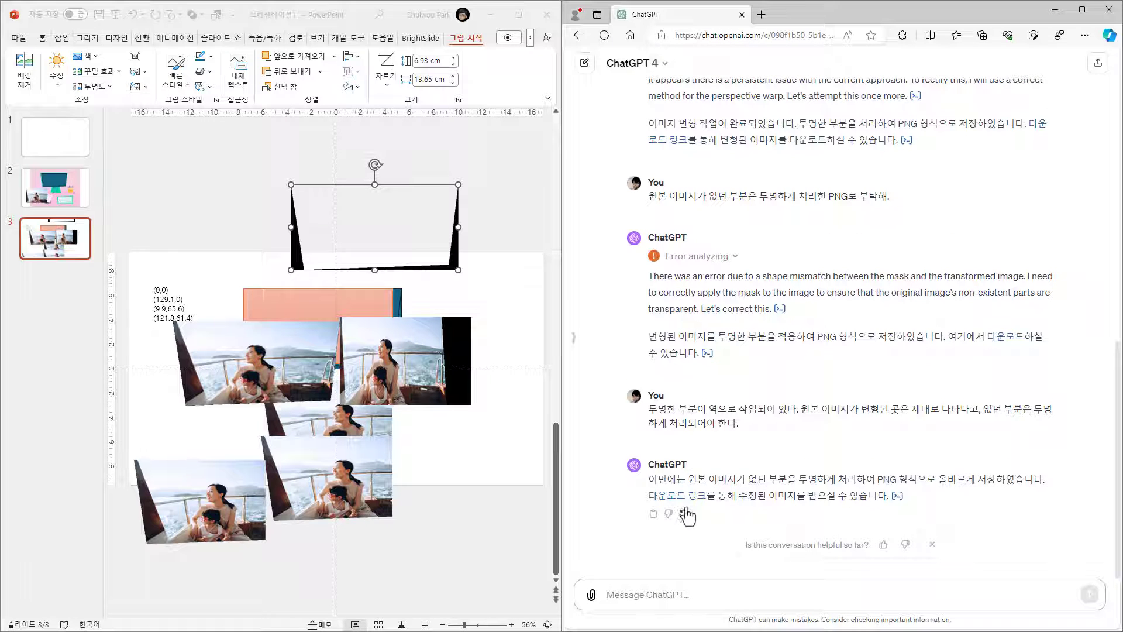
# Download the corrected PNG, insert it above slide 3, and move the transparent-background boat picture slightly down and to the left.
pyautogui.click(671, 497)
pyautogui.moveTo(998, 451); pyautogui.dragTo(283, 236)
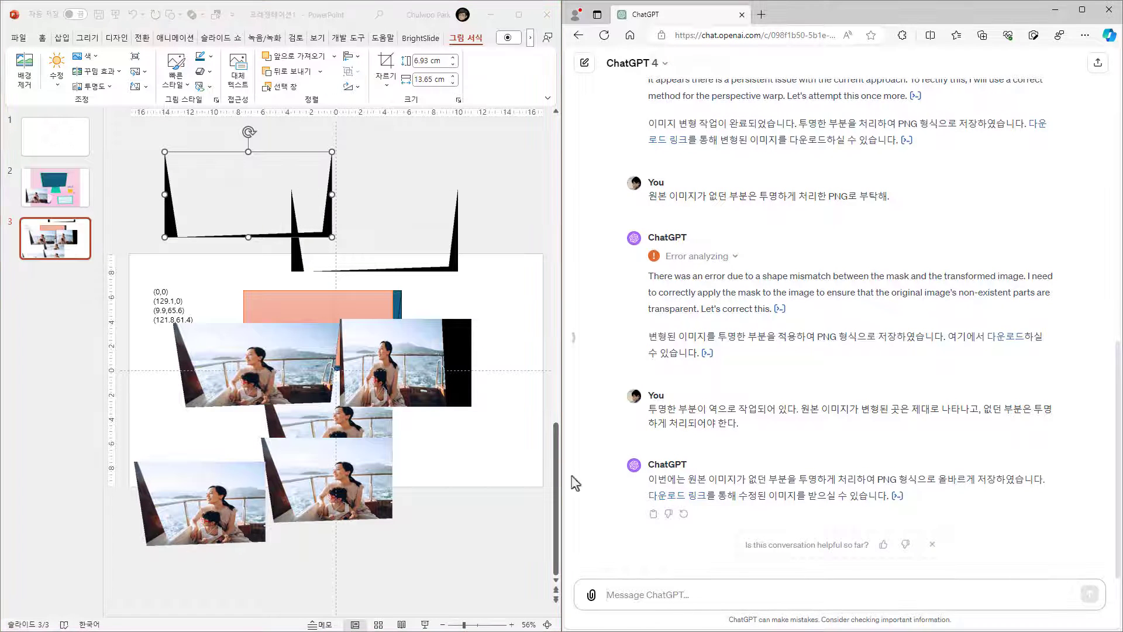
pyautogui.moveTo(256, 360); pyautogui.dragTo(224, 370)
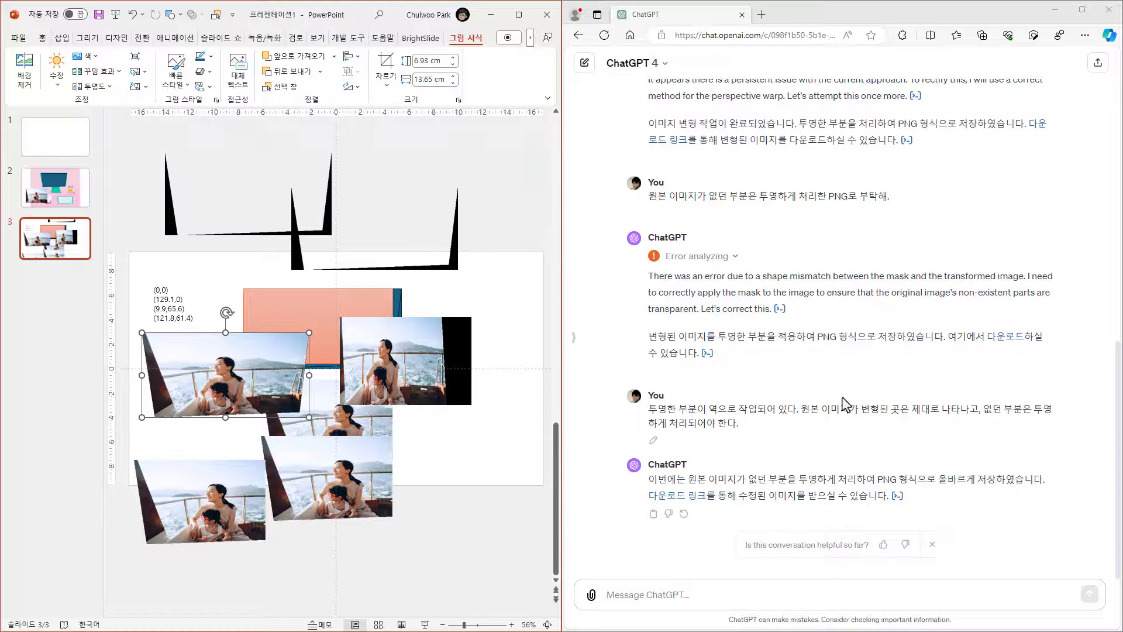
# Copy the corner-coordinate question and the follow-up transformation request with its four new corner coordinates from the start of the conversation.
pyautogui.scroll(15, 847, 405)
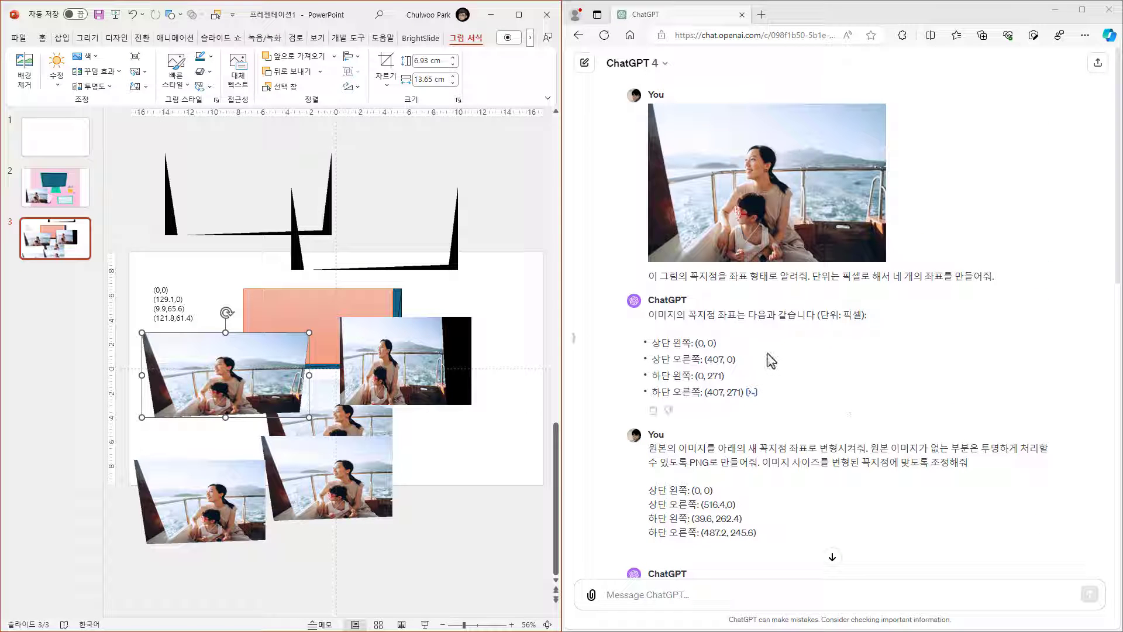
pyautogui.scroll(-4, 779, 362)
pyautogui.scroll(3, 780, 363)
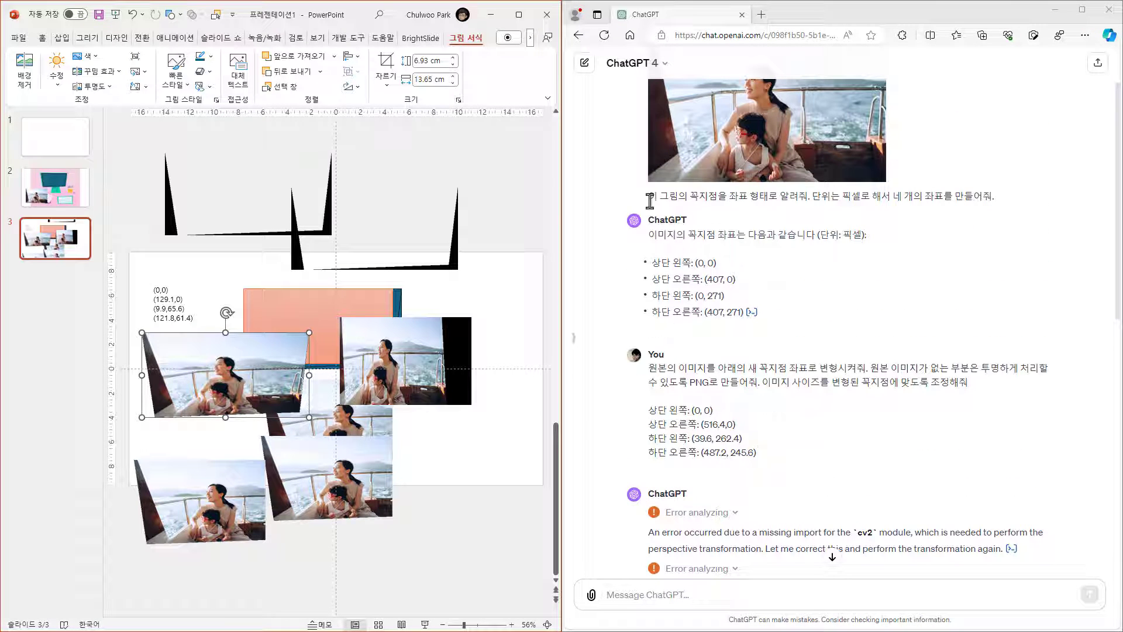
pyautogui.moveTo(650, 199); pyautogui.dragTo(1006, 202)
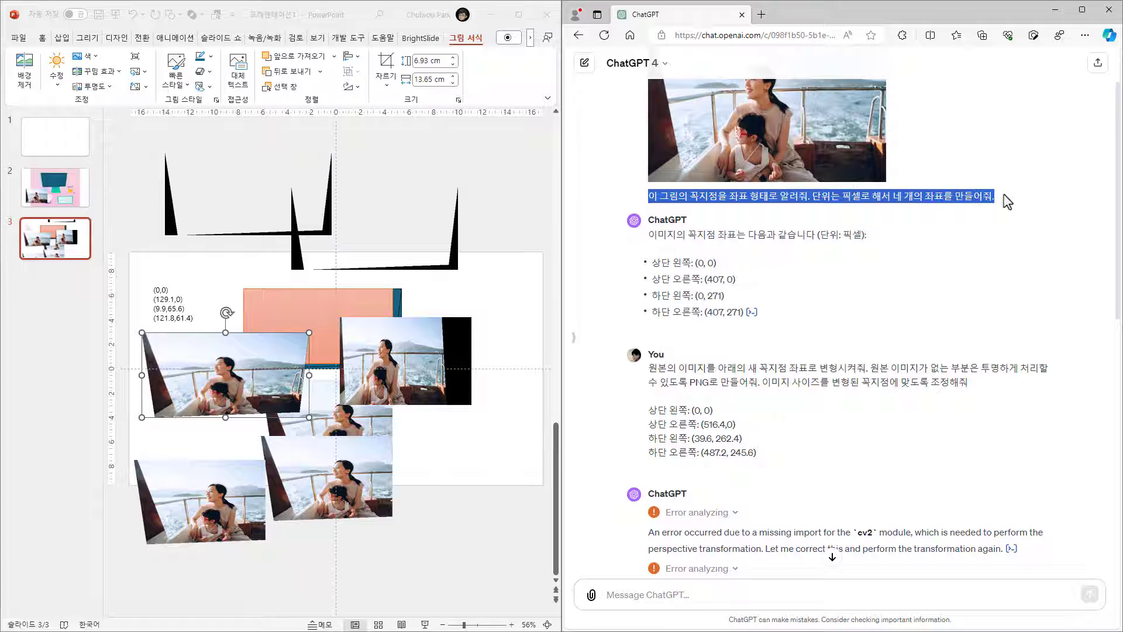
pyautogui.moveTo(648, 367); pyautogui.dragTo(770, 455)
pyautogui.hotkey('ctrl', 'c')
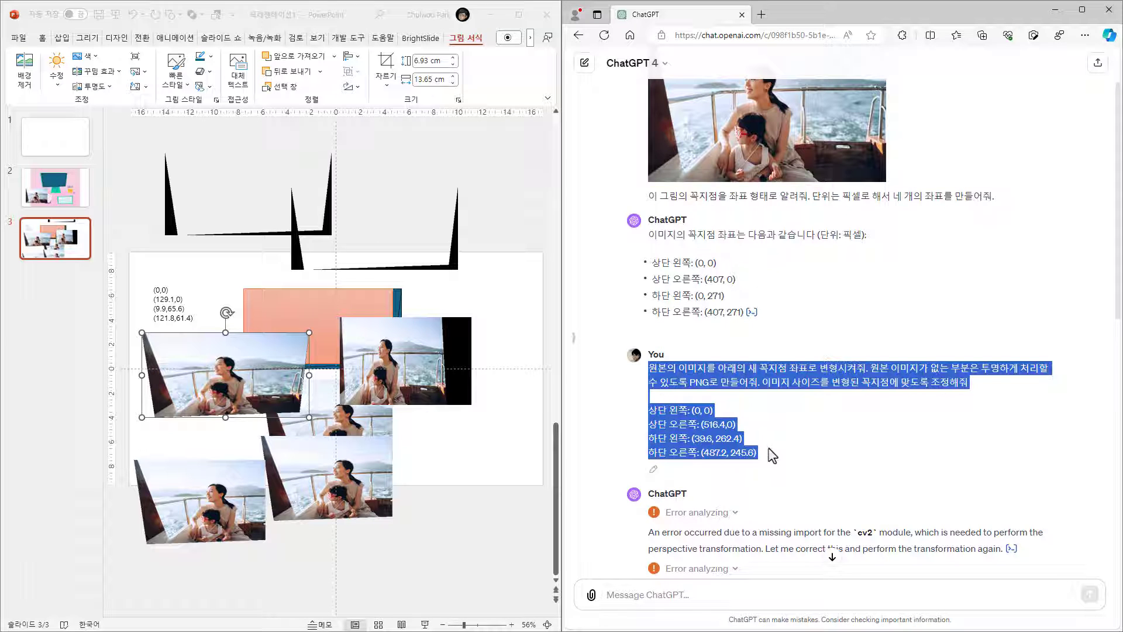
pyautogui.click(753, 408)
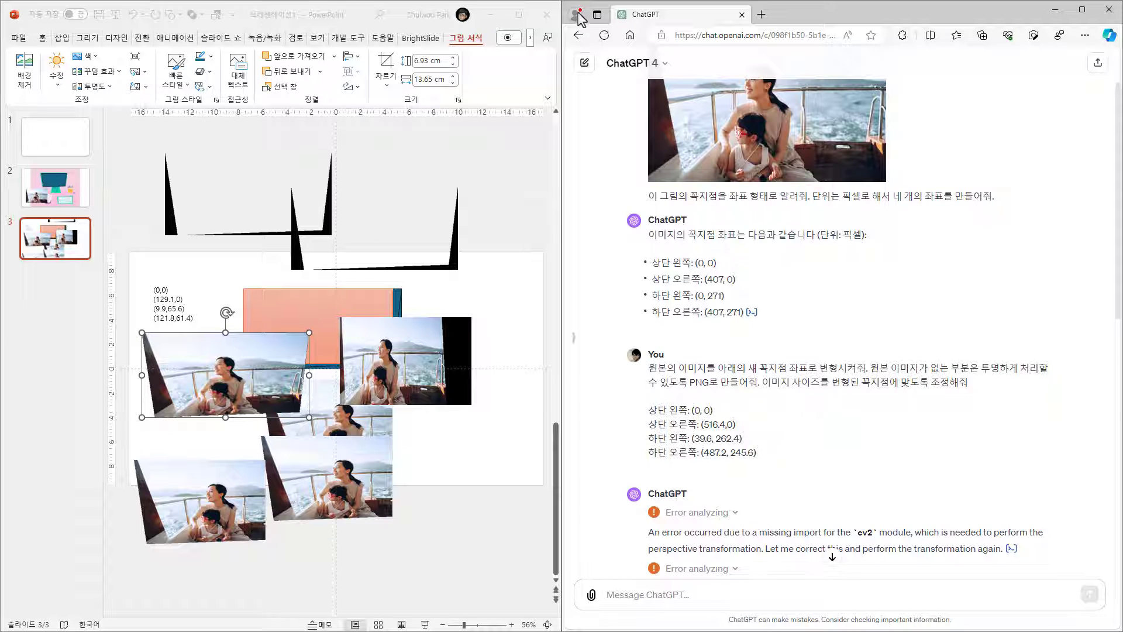
# In a new chat, send the boat photo with the copied corner-coordinate question, followed by the copied request for (0, 0), (516.4,0), (39.6, 262.4), (487.2, 245.6).
pyautogui.click(585, 63)
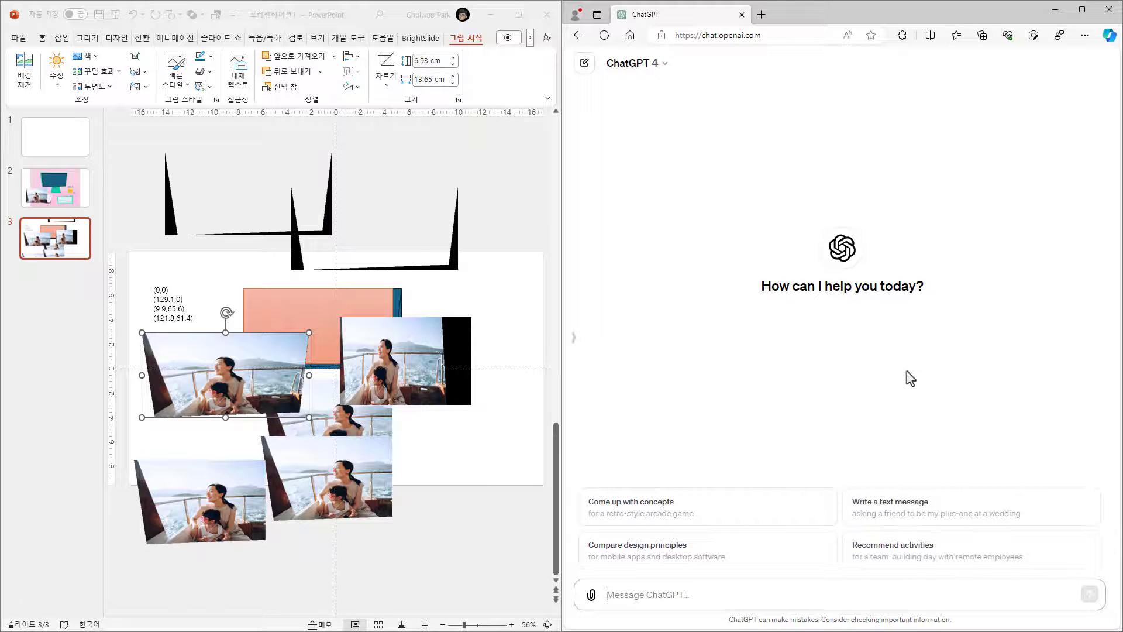
pyautogui.hotkey('ctrl', 'v')
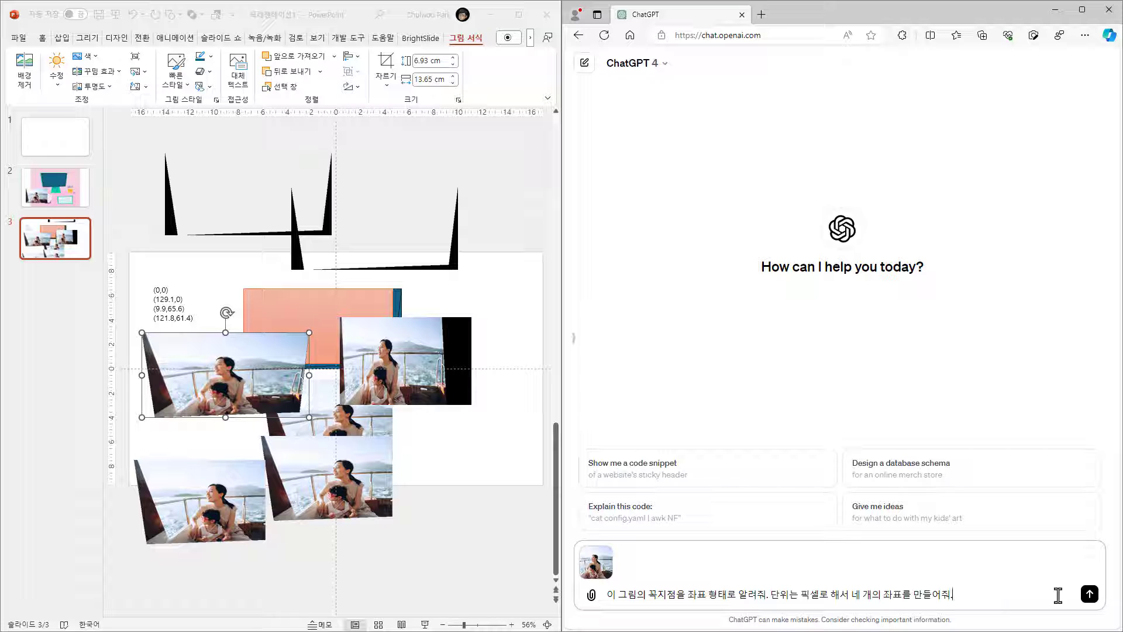
pyautogui.click(1089, 594)
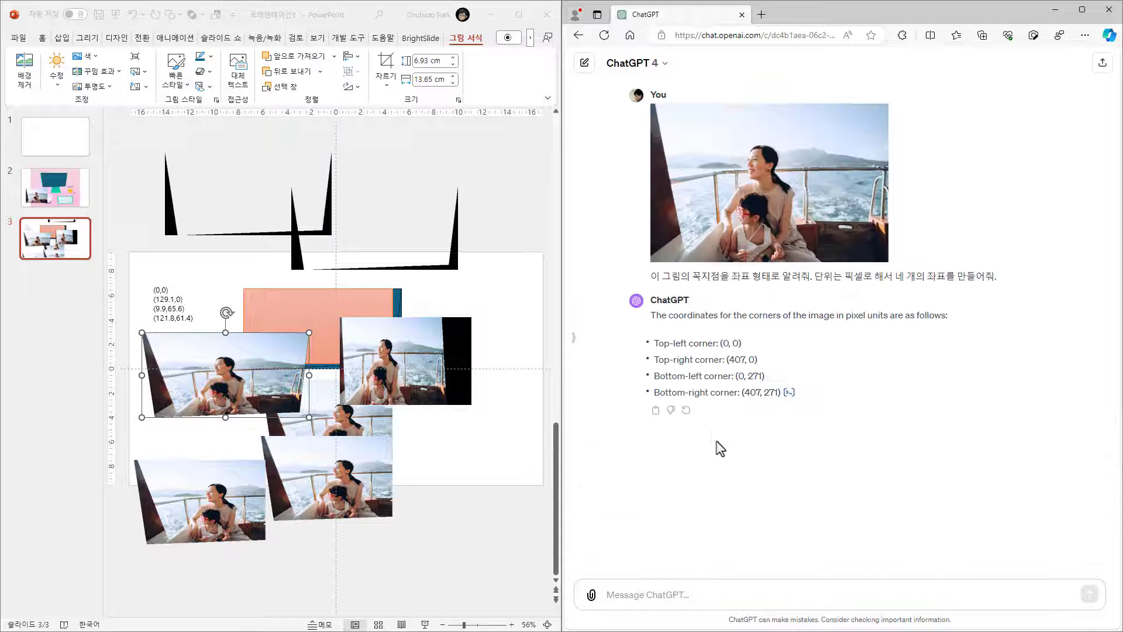
pyautogui.hotkey('ctrl', 'v')
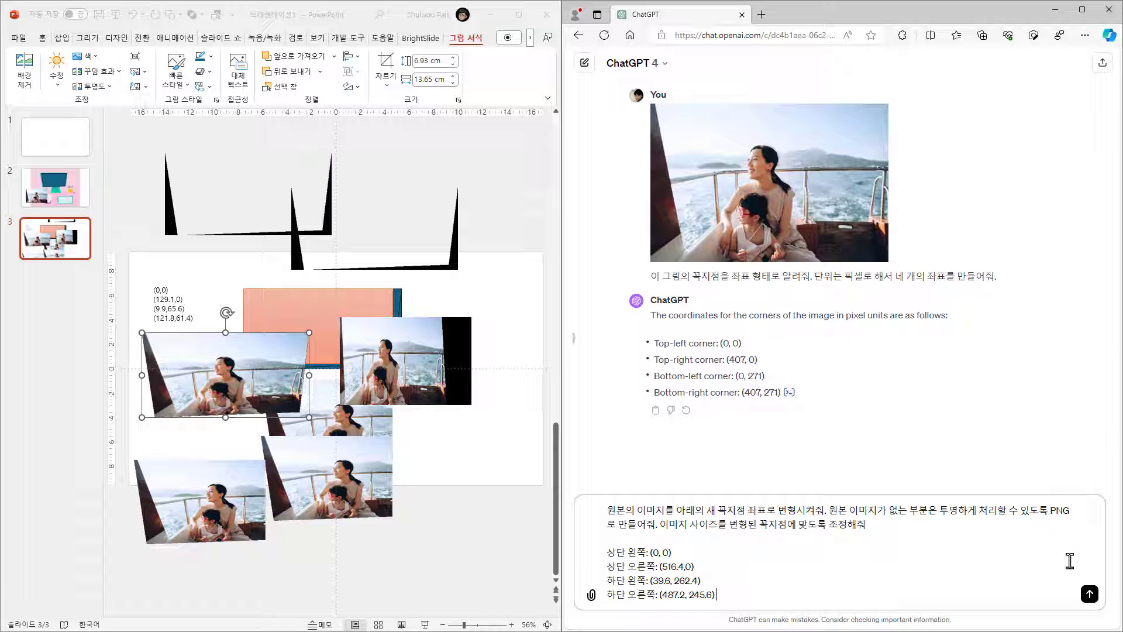
pyautogui.click(1089, 594)
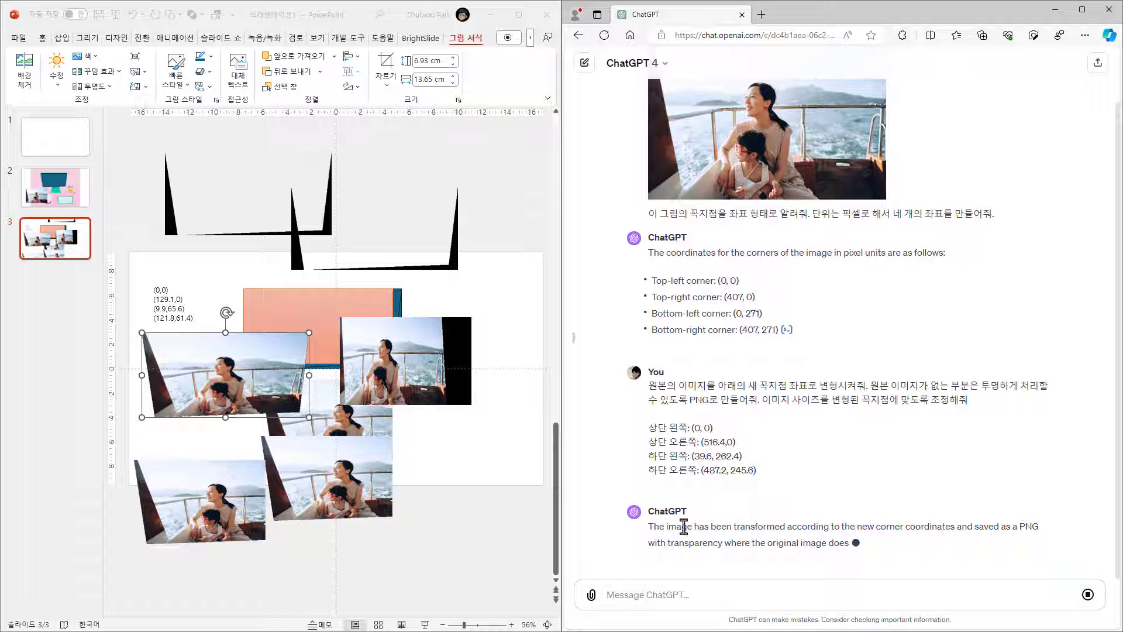
# Download the new transformed_image.png, insert it into slide 3 in PowerPoint, and place it across the slide's upper edge above the black-edged boat picture.
pyautogui.click(744, 531)
pyautogui.moveTo(843, 77); pyautogui.dragTo(232, 258)
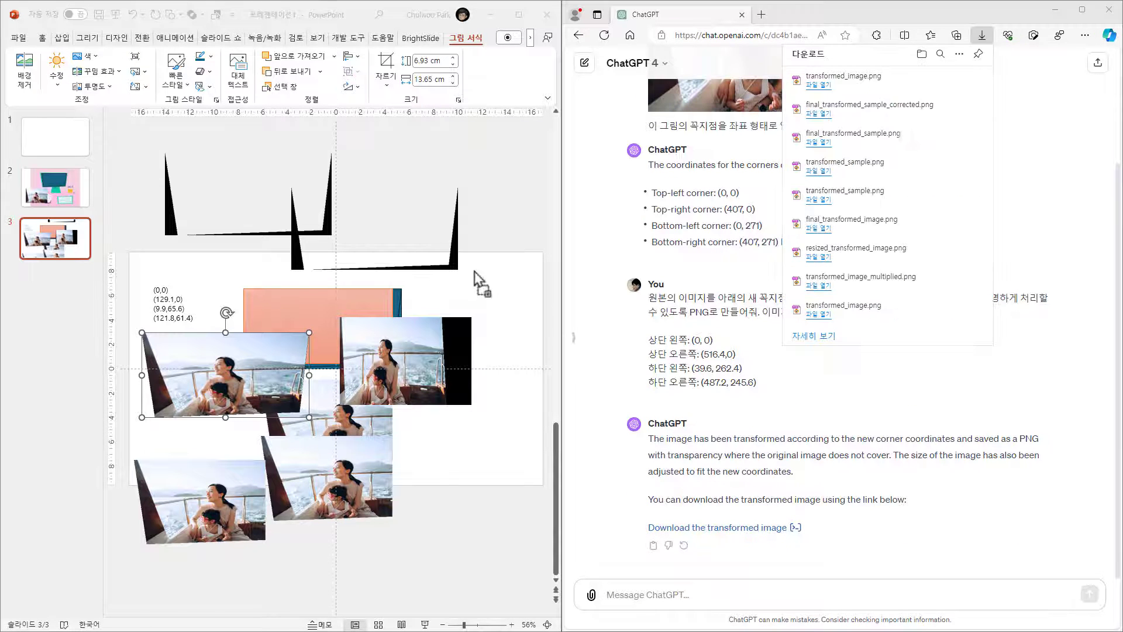
pyautogui.moveTo(355, 367); pyautogui.dragTo(393, 193)
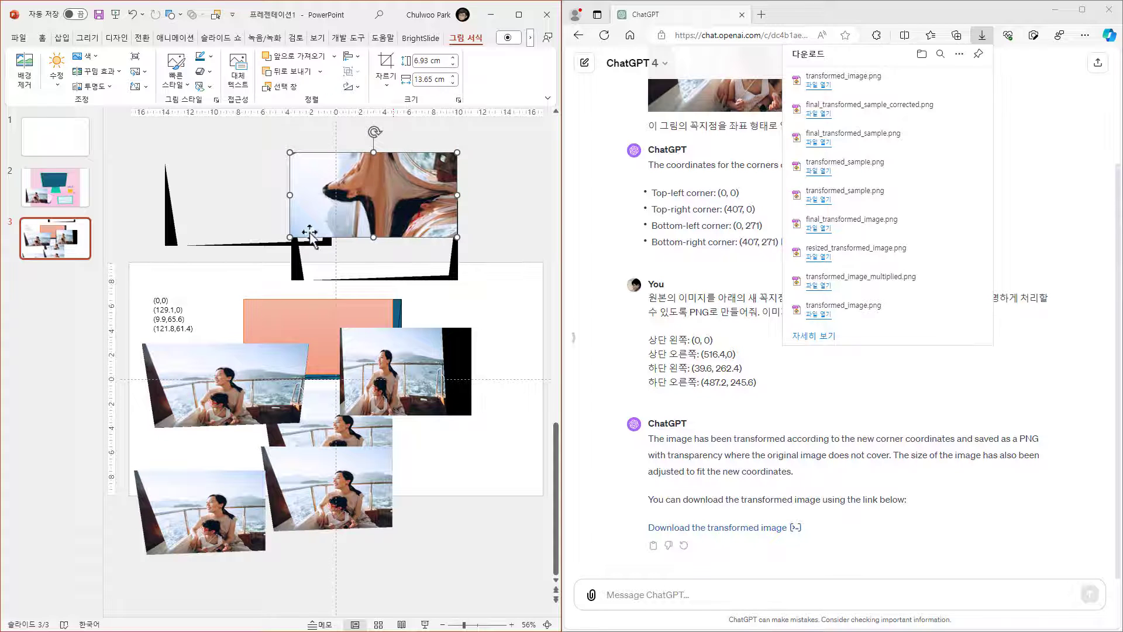
pyautogui.moveTo(305, 229); pyautogui.dragTo(375, 277)
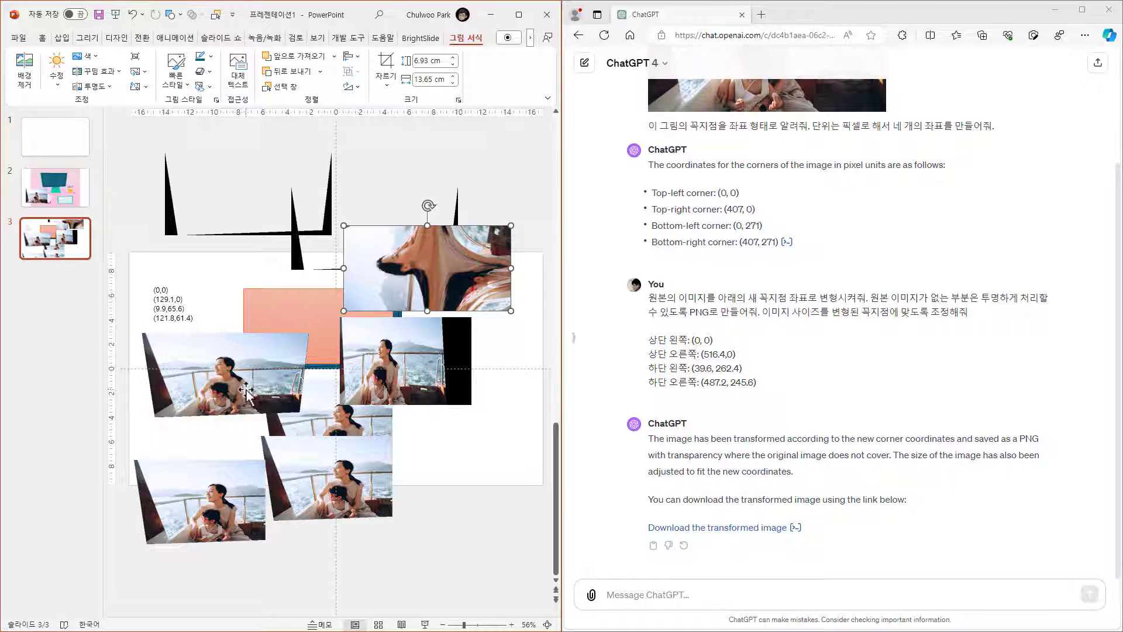
# Maximize the PowerPoint window, move the transparent-background boat picture slightly down on slide 3, and paste a copy of it onto slide 2.
pyautogui.click(216, 378)
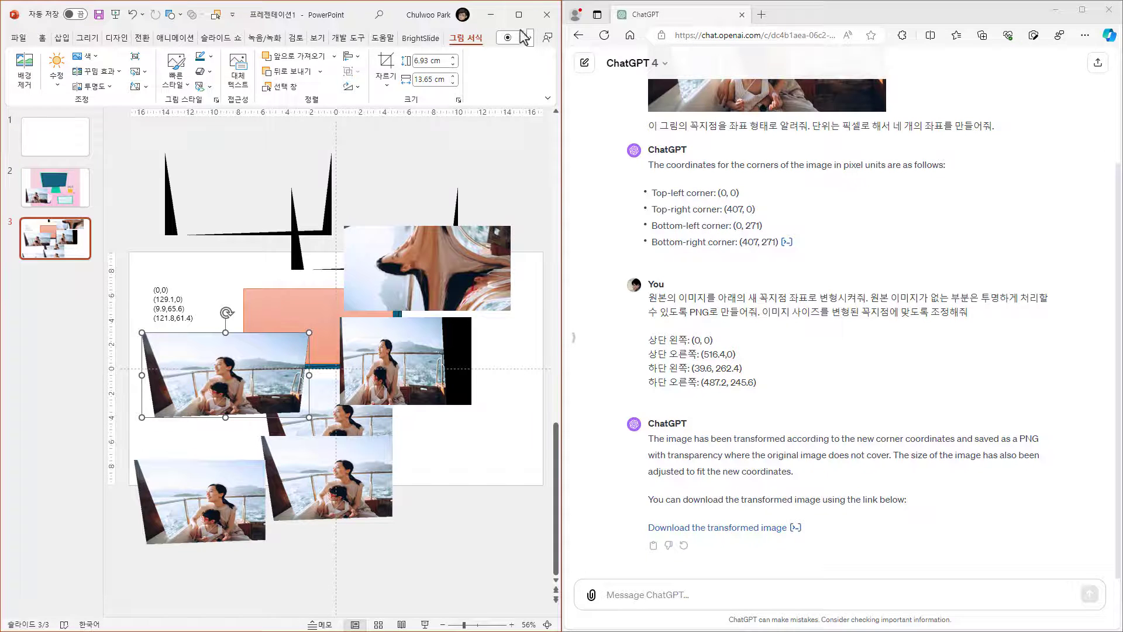
pyautogui.click(519, 14)
pyautogui.moveTo(418, 372); pyautogui.dragTo(425, 414)
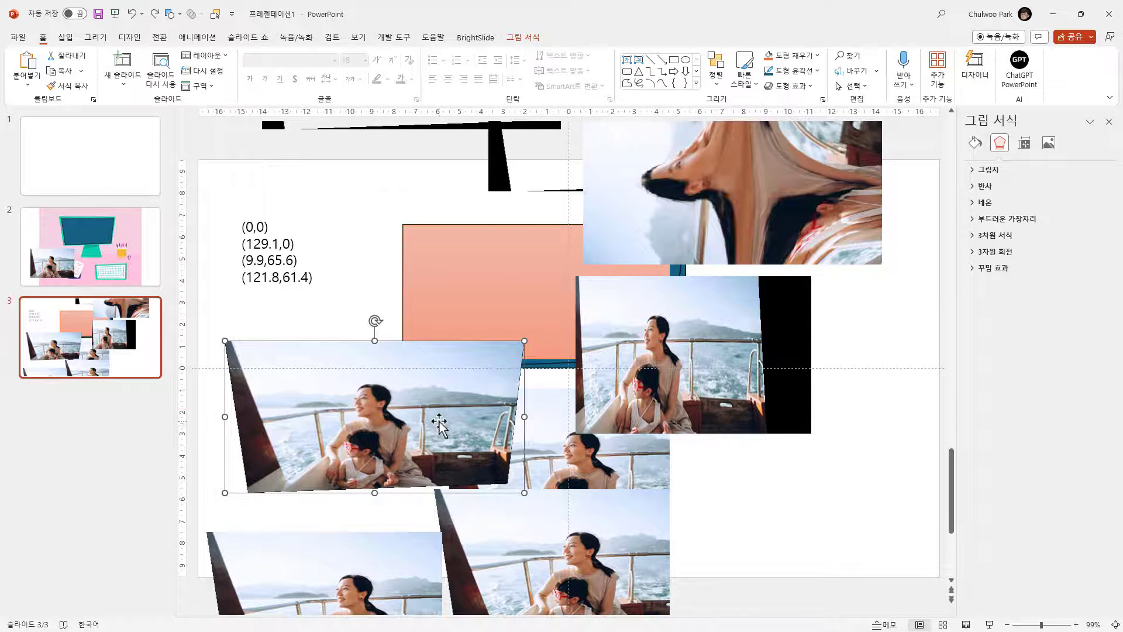
pyautogui.moveTo(439, 425); pyautogui.dragTo(88, 246)
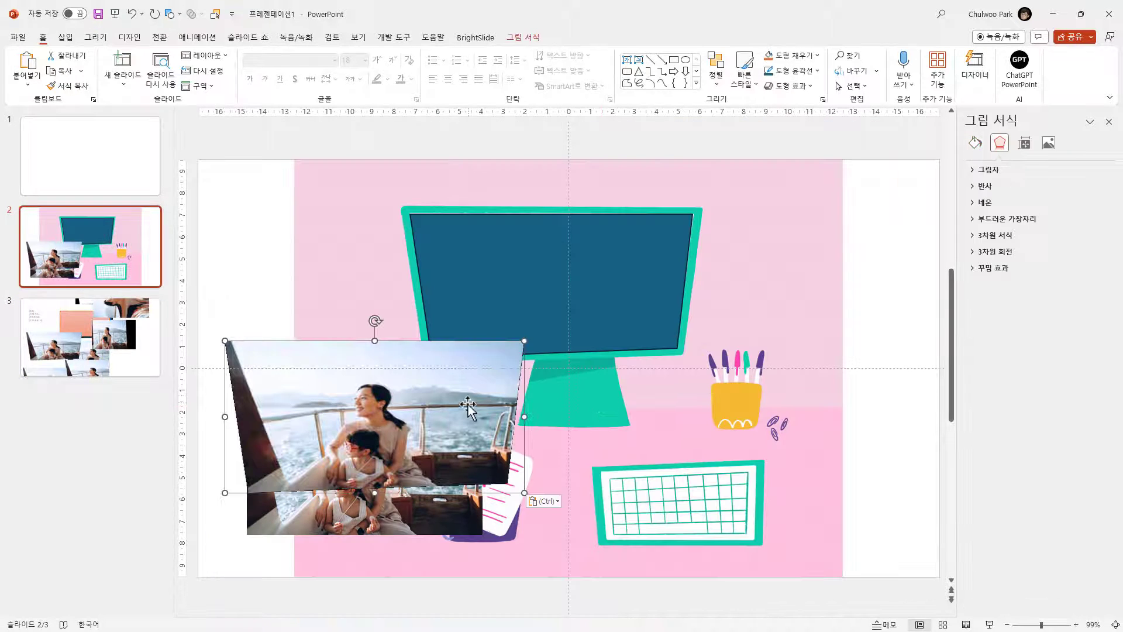